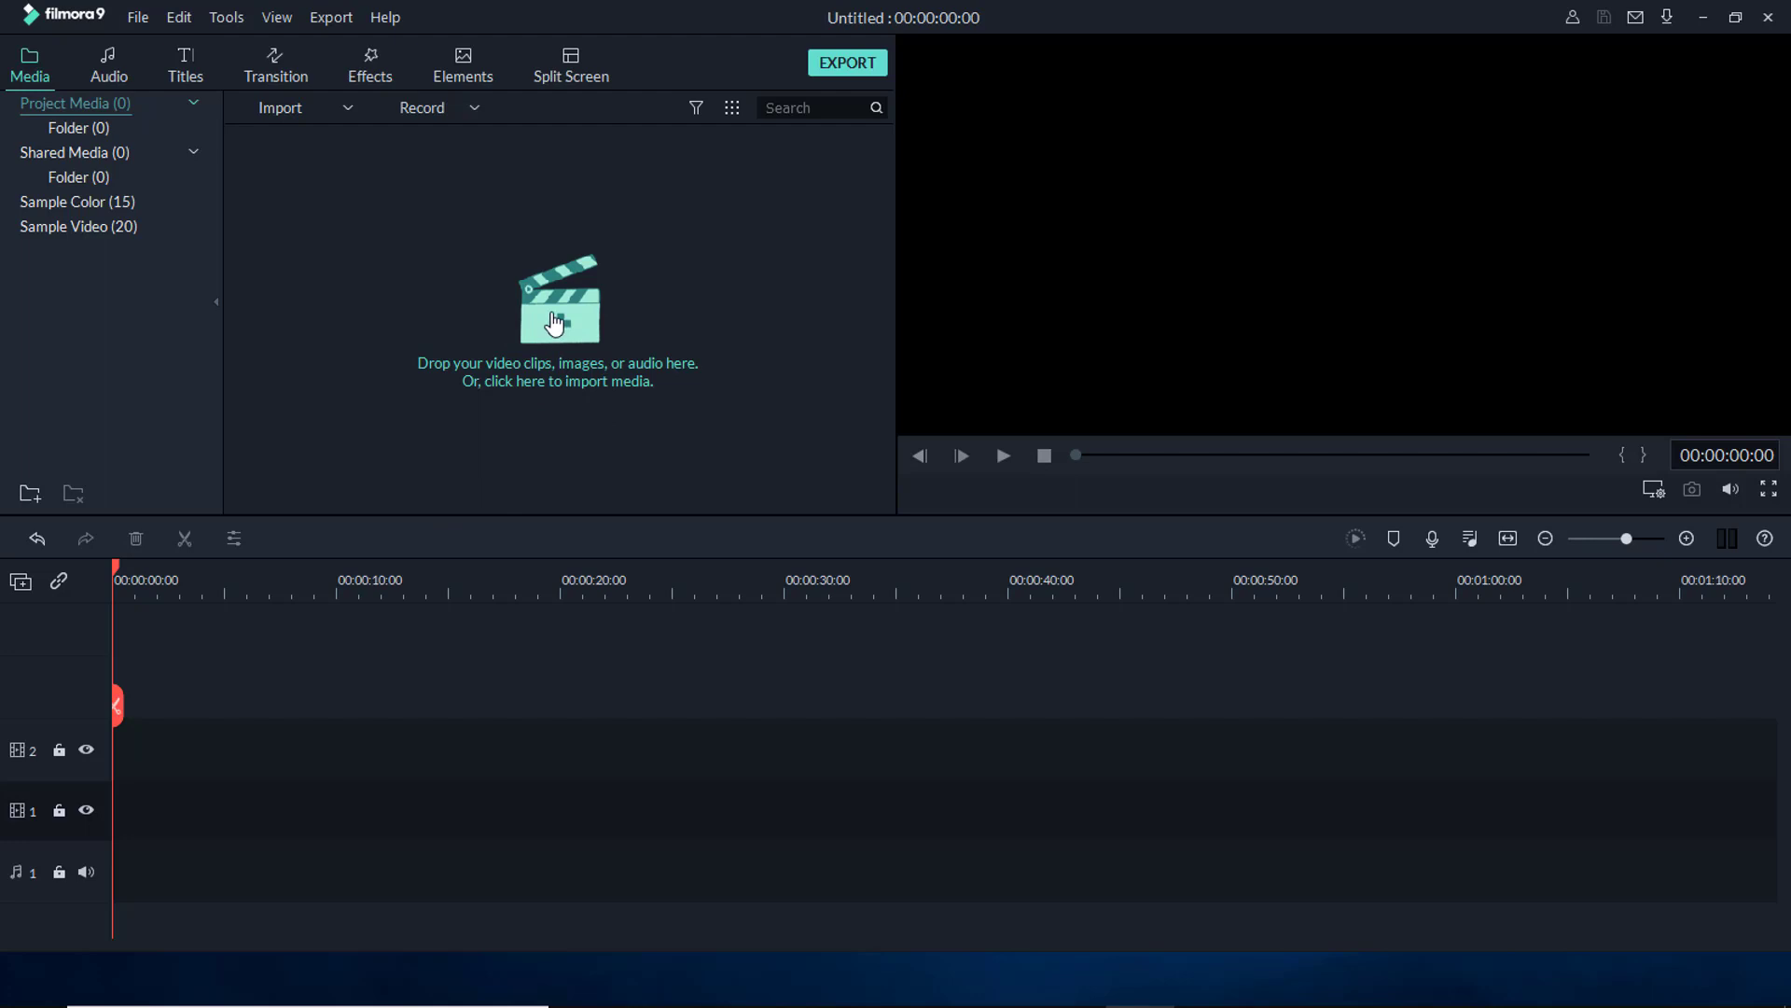
Open the media import dialog and browse to This PC
click(555, 323)
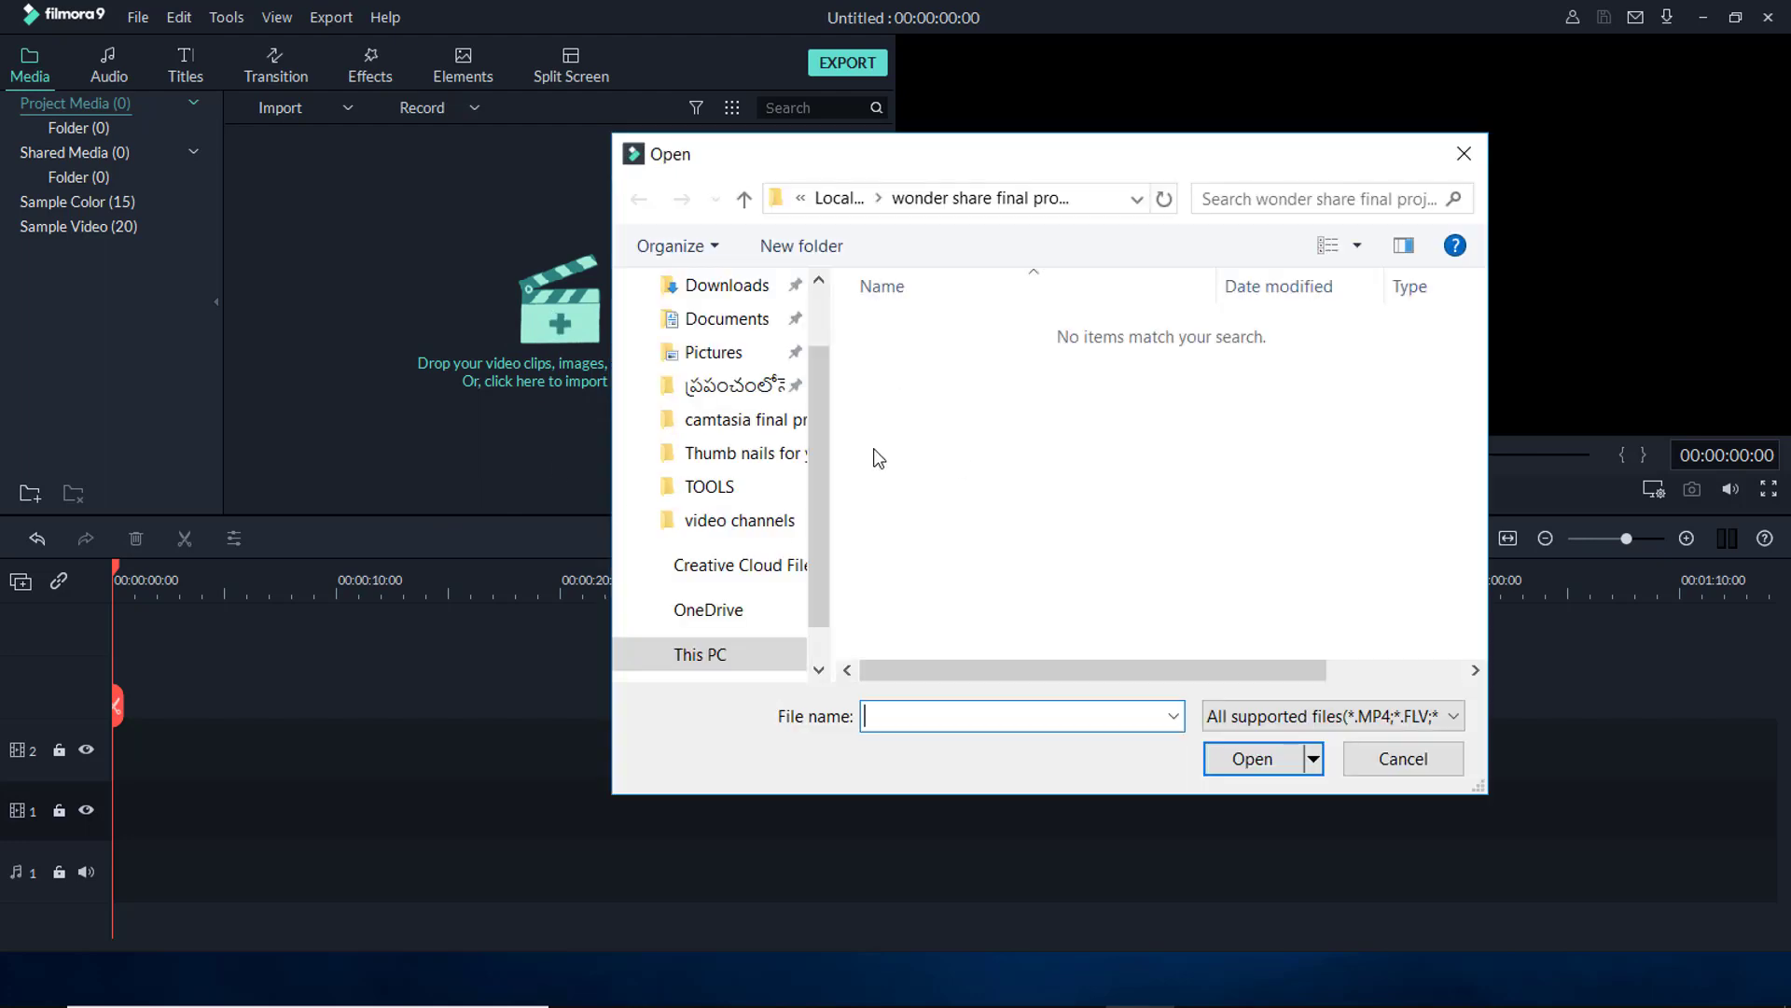
drag(1054, 152, 663, 182)
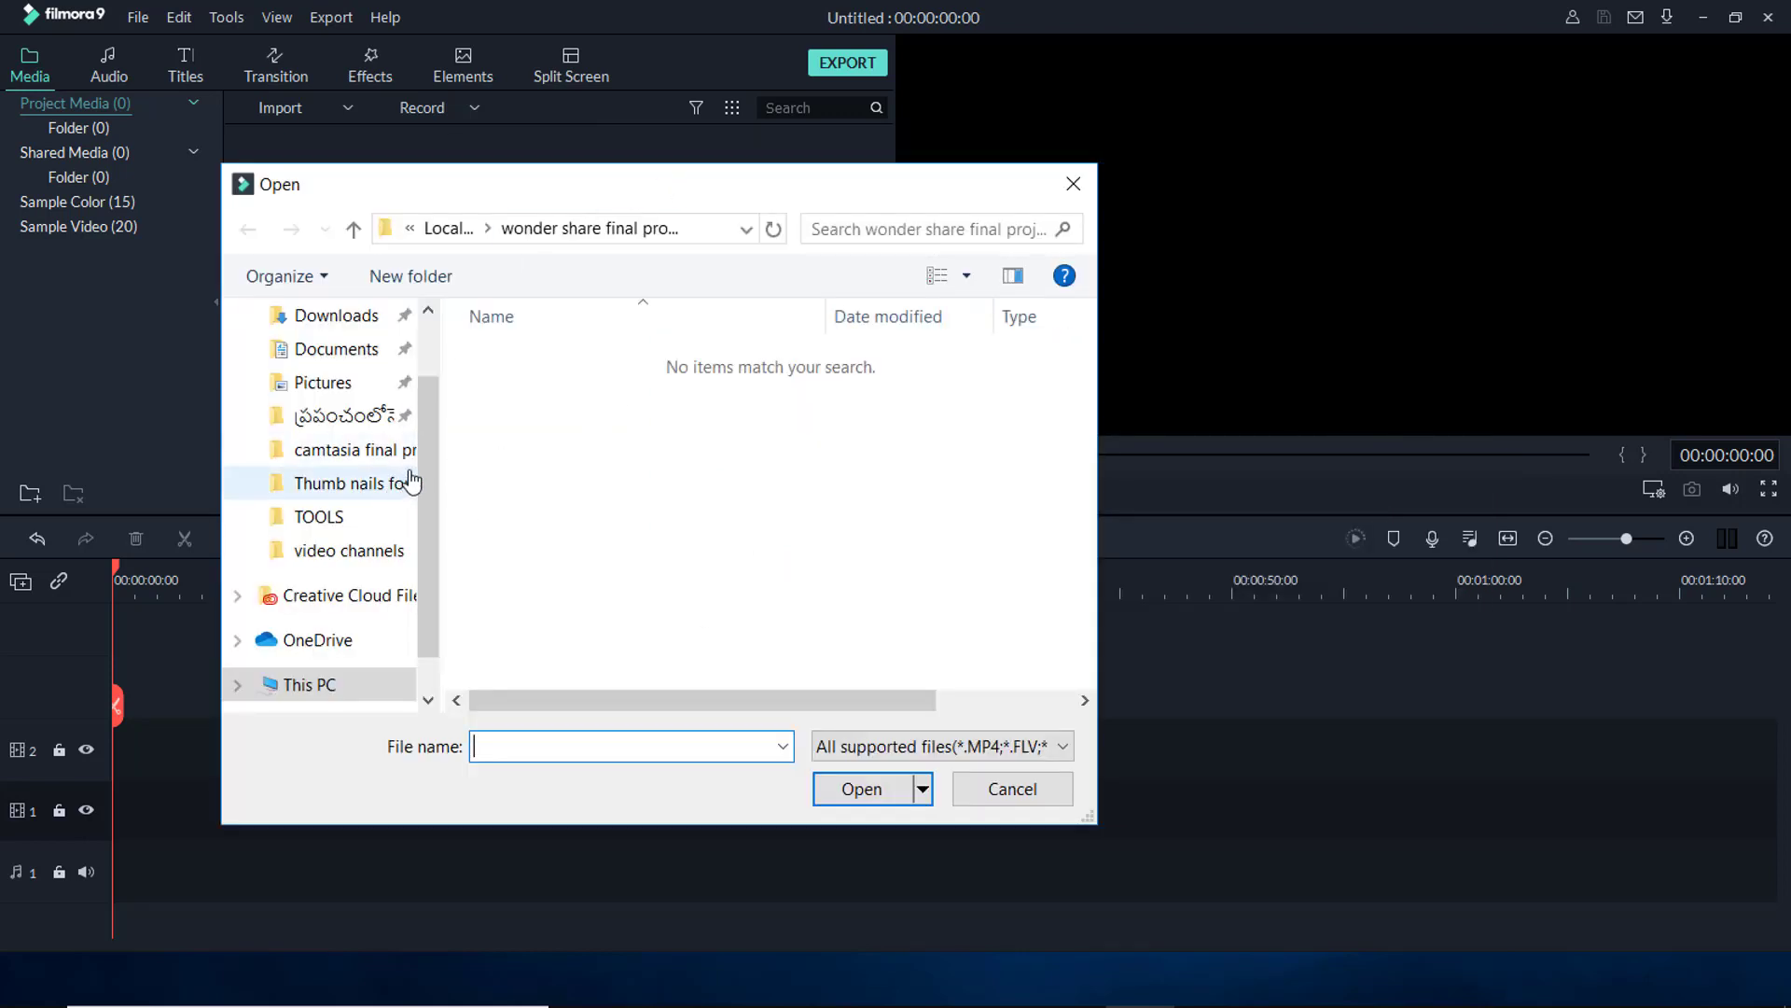
drag(434, 437, 420, 502)
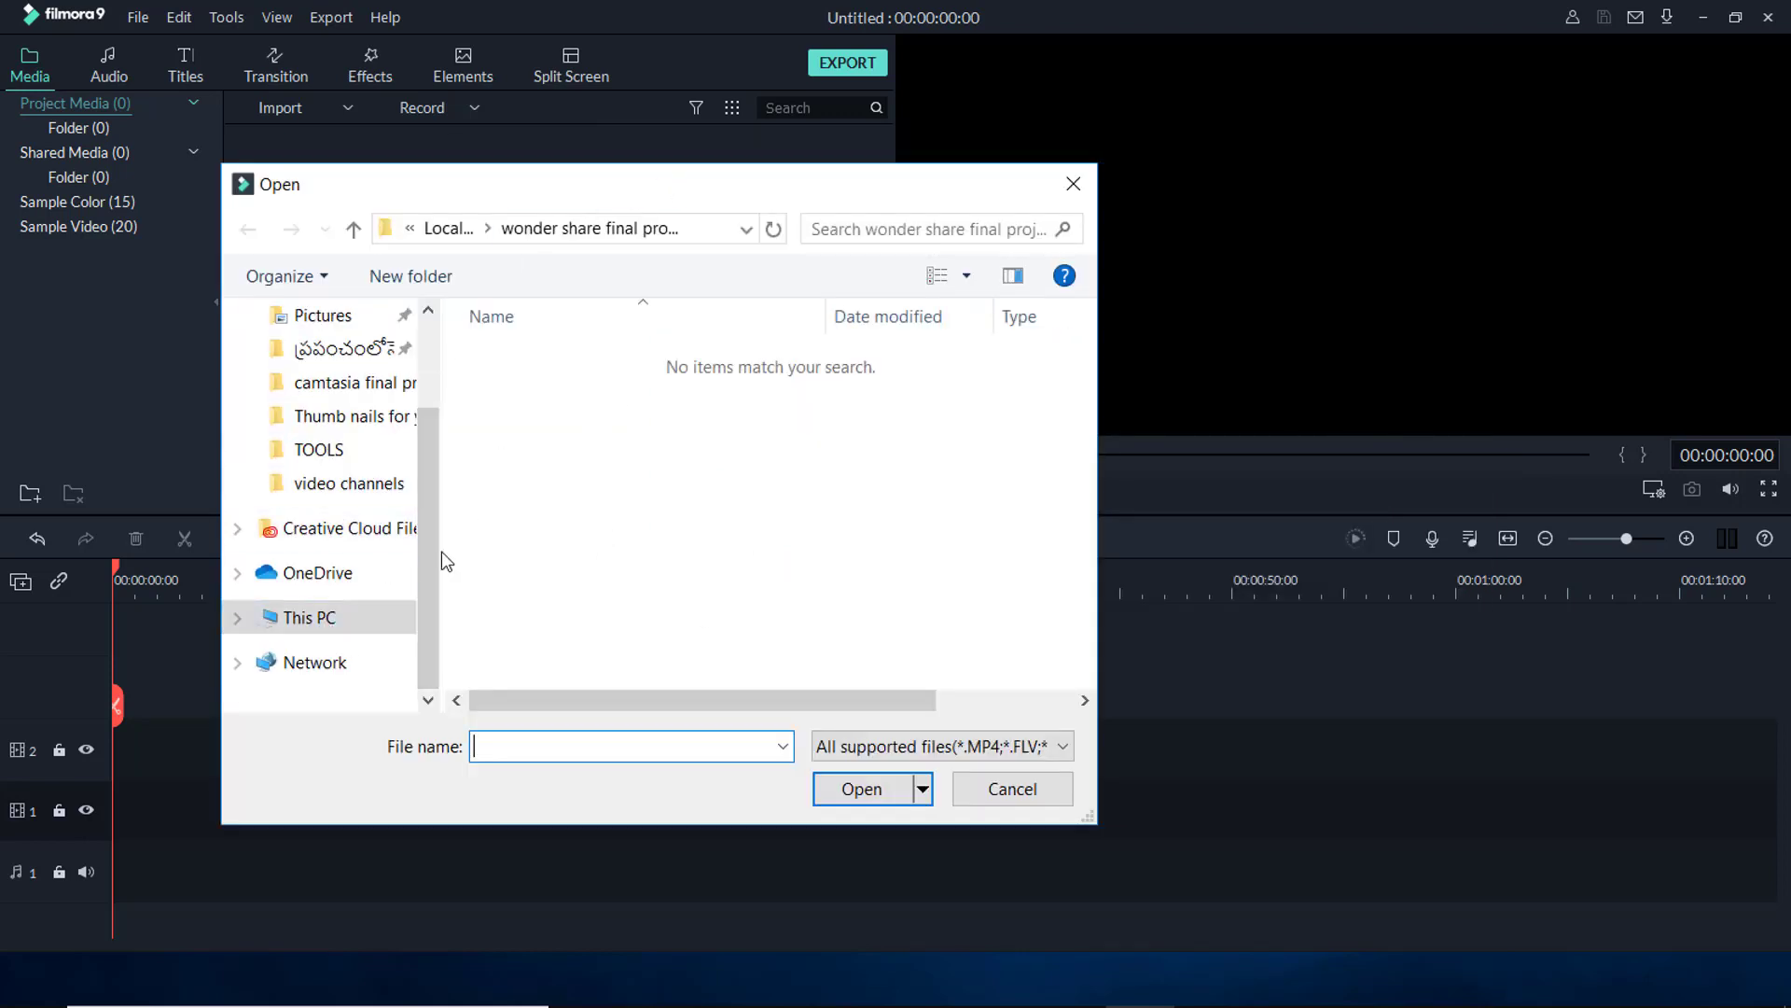
click(347, 611)
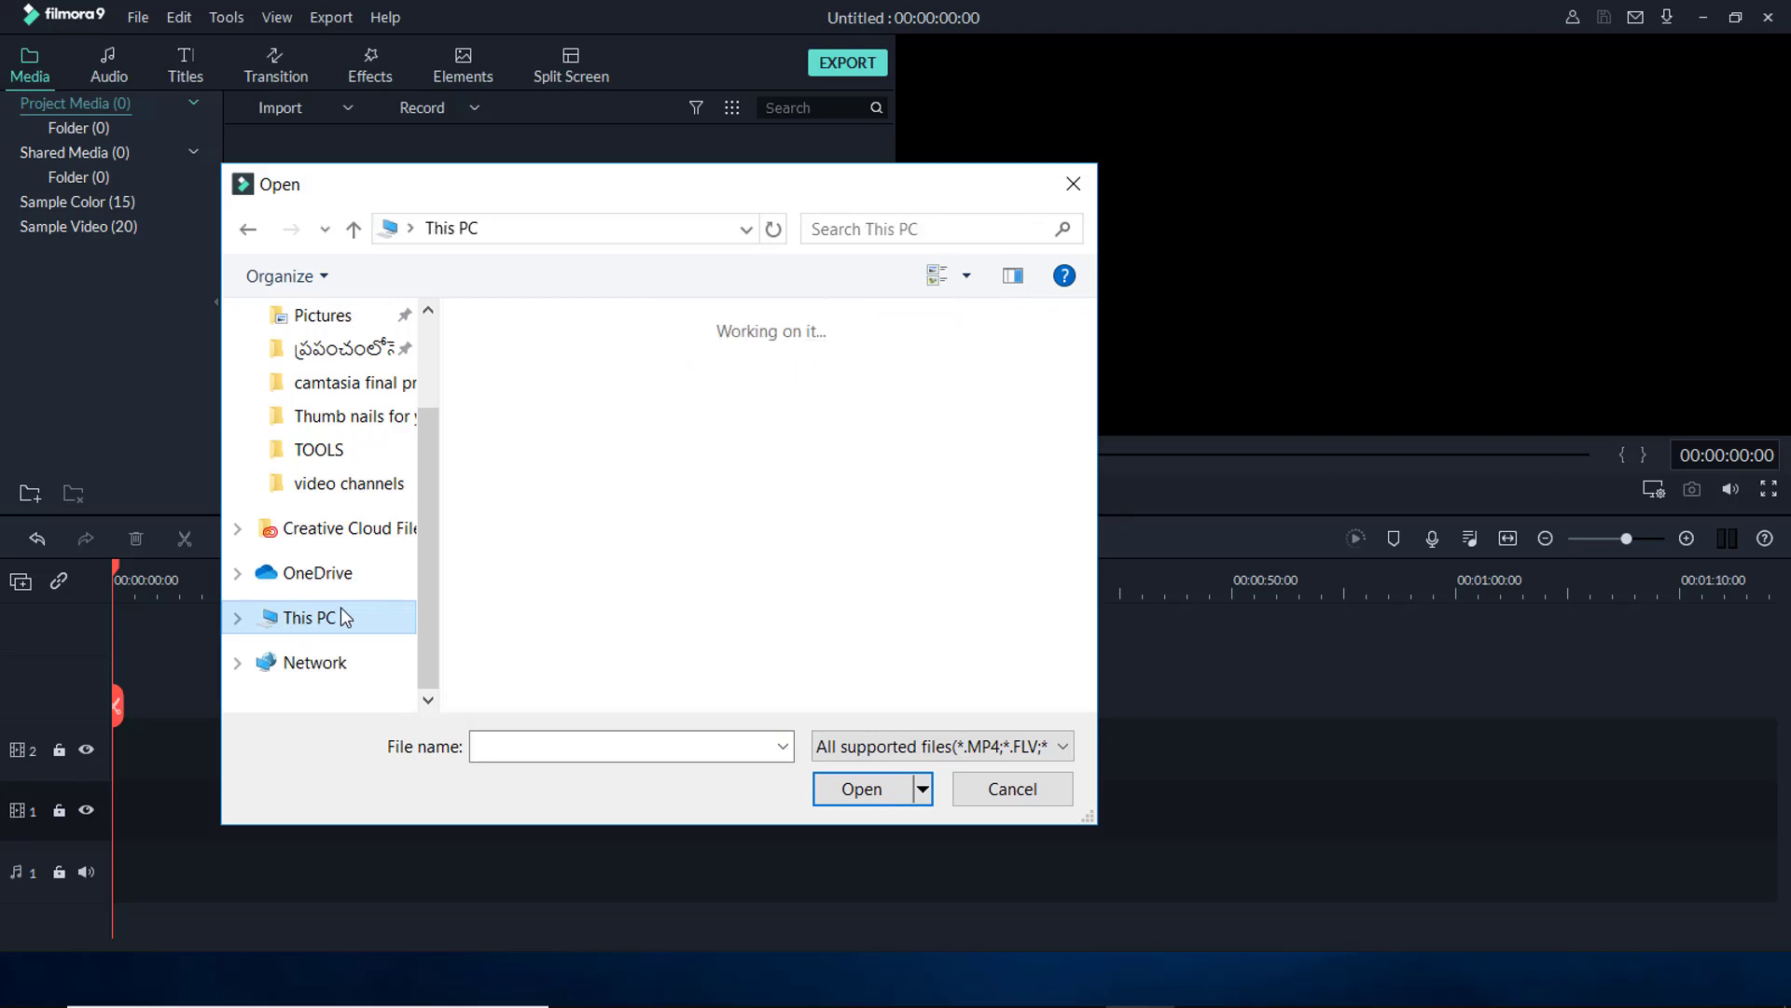
scroll(615, 566, down, 3)
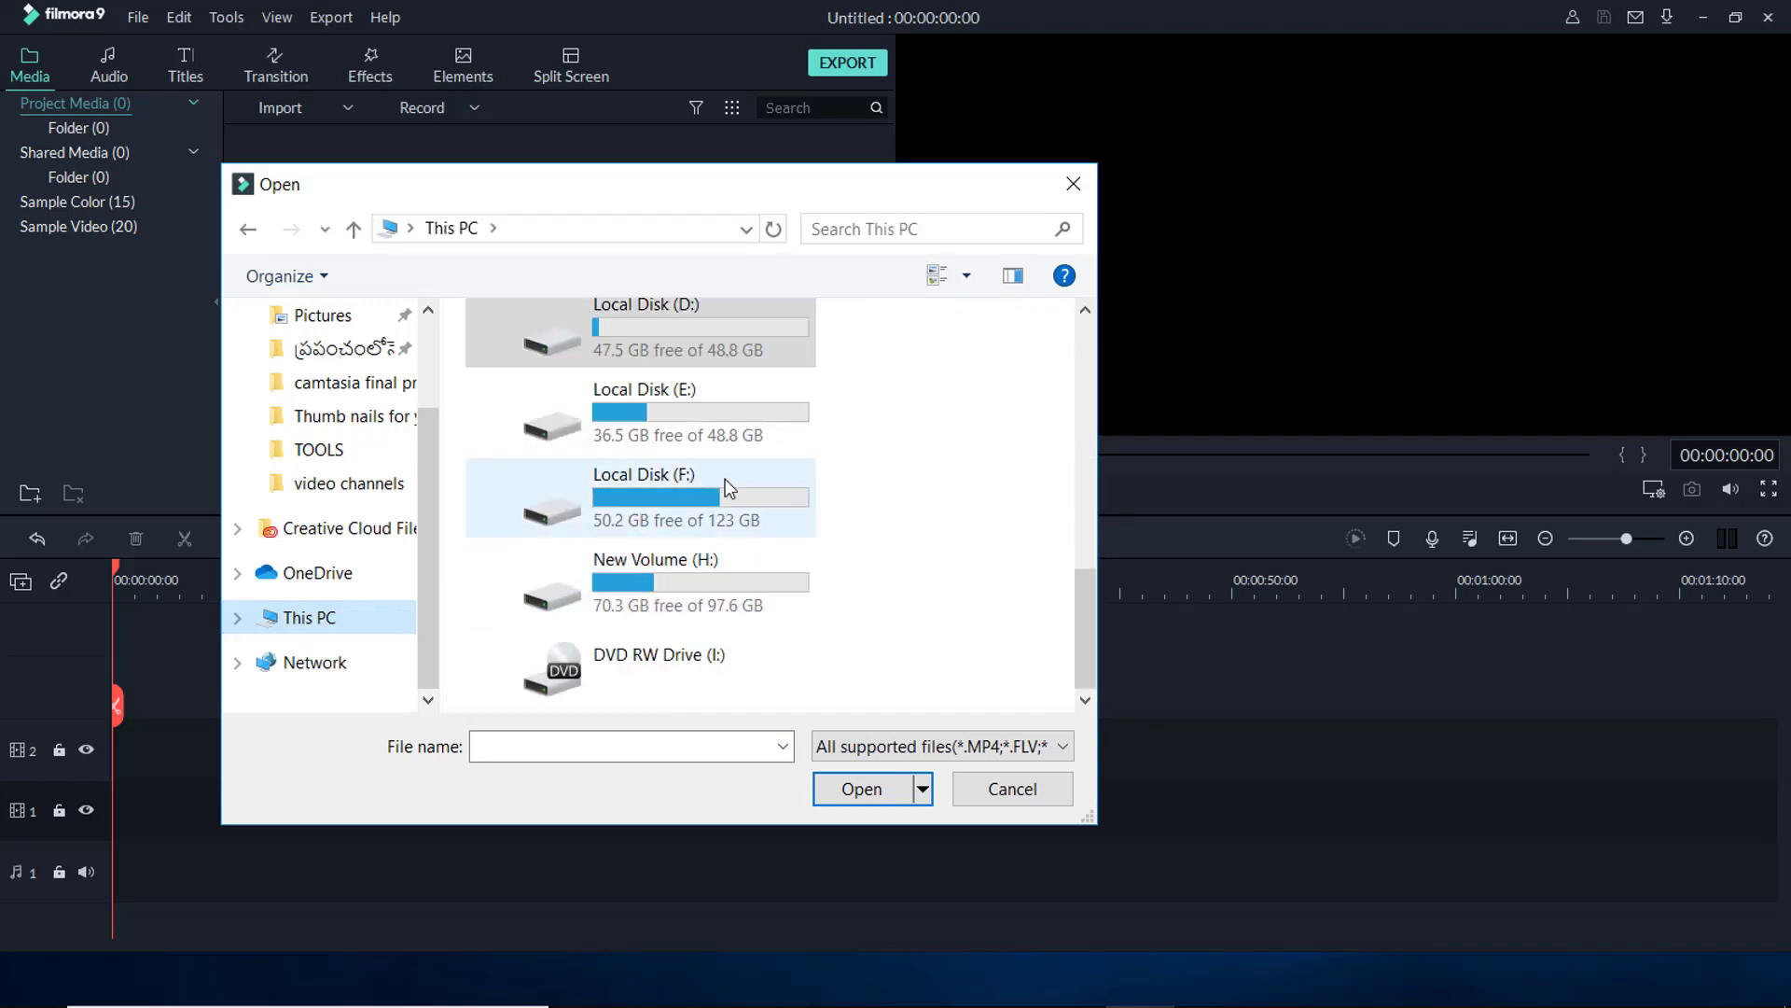
double_click(698, 350)
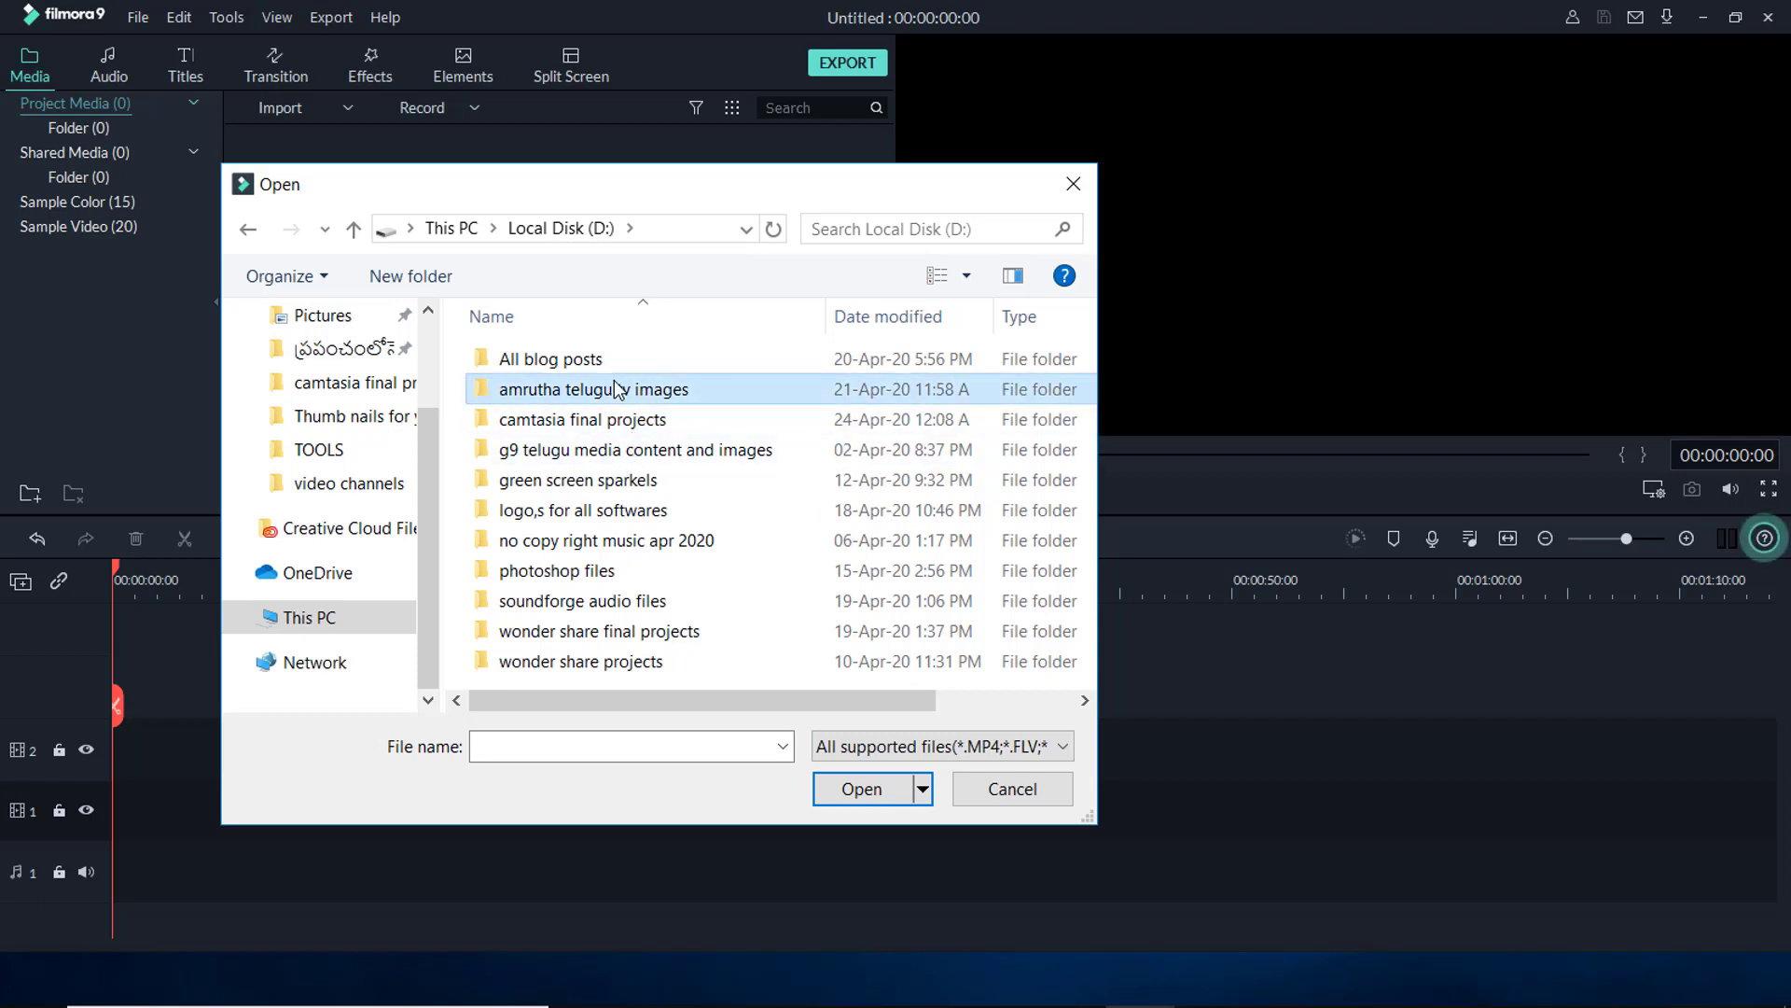
double_click(641, 390)
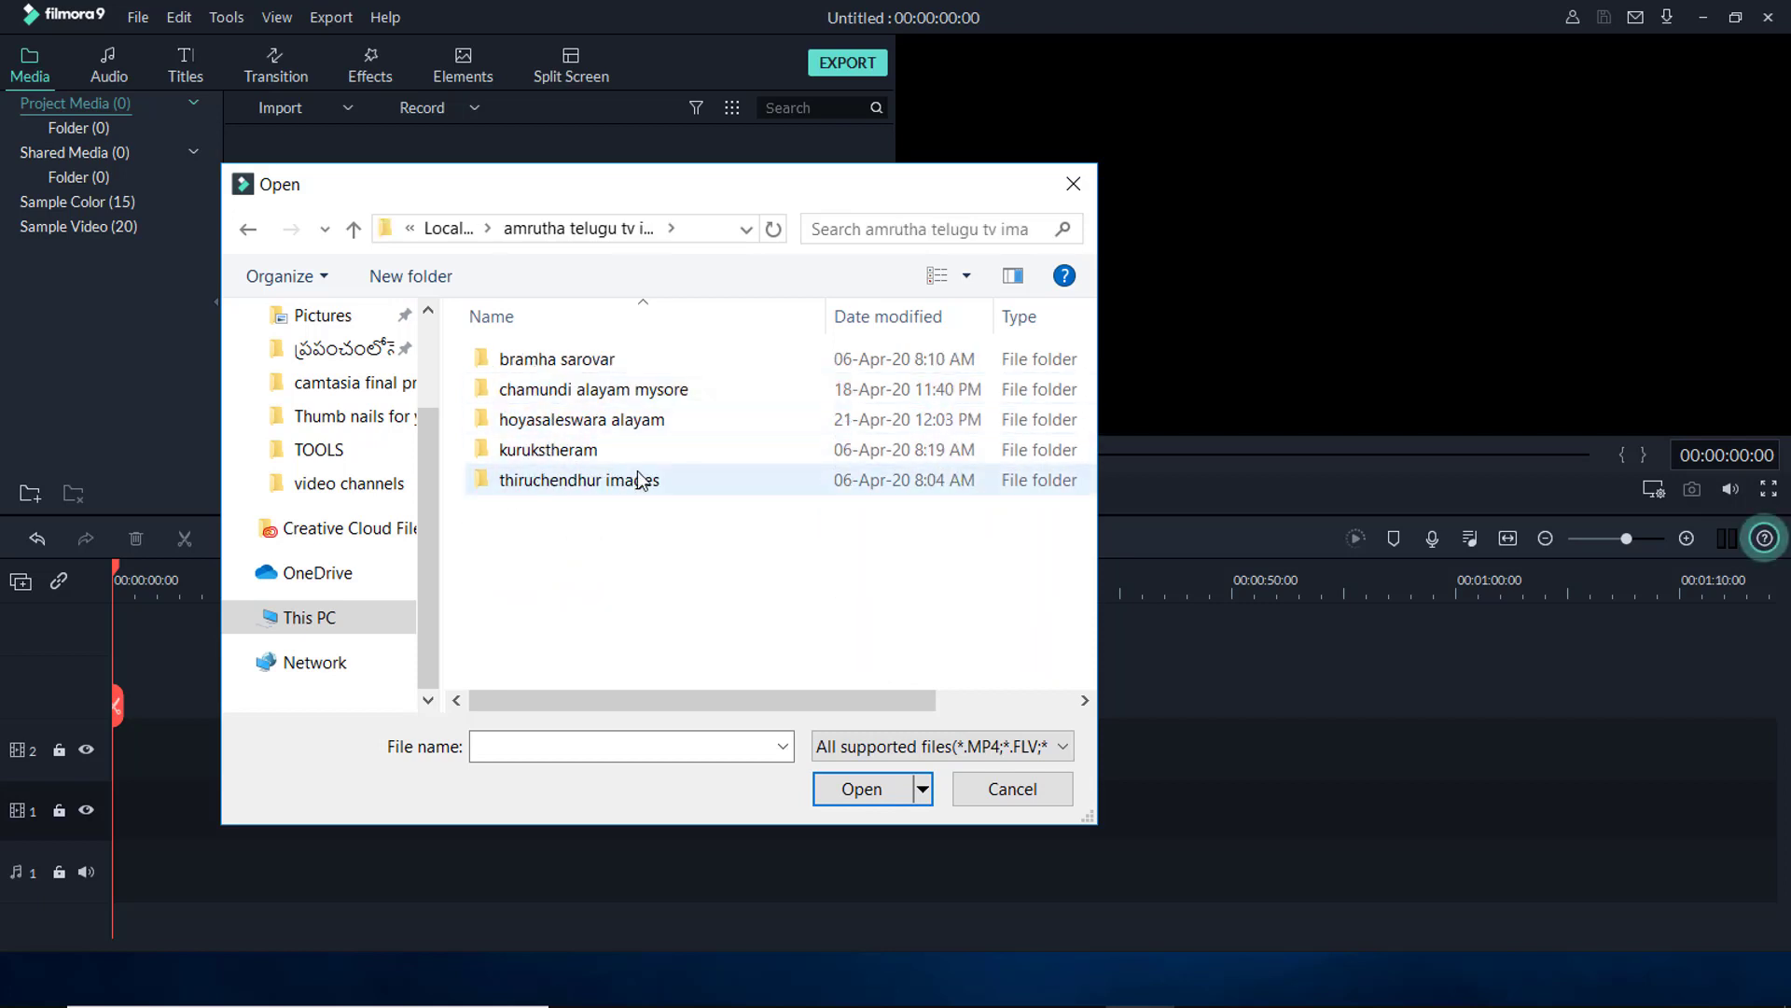
double_click(586, 482)
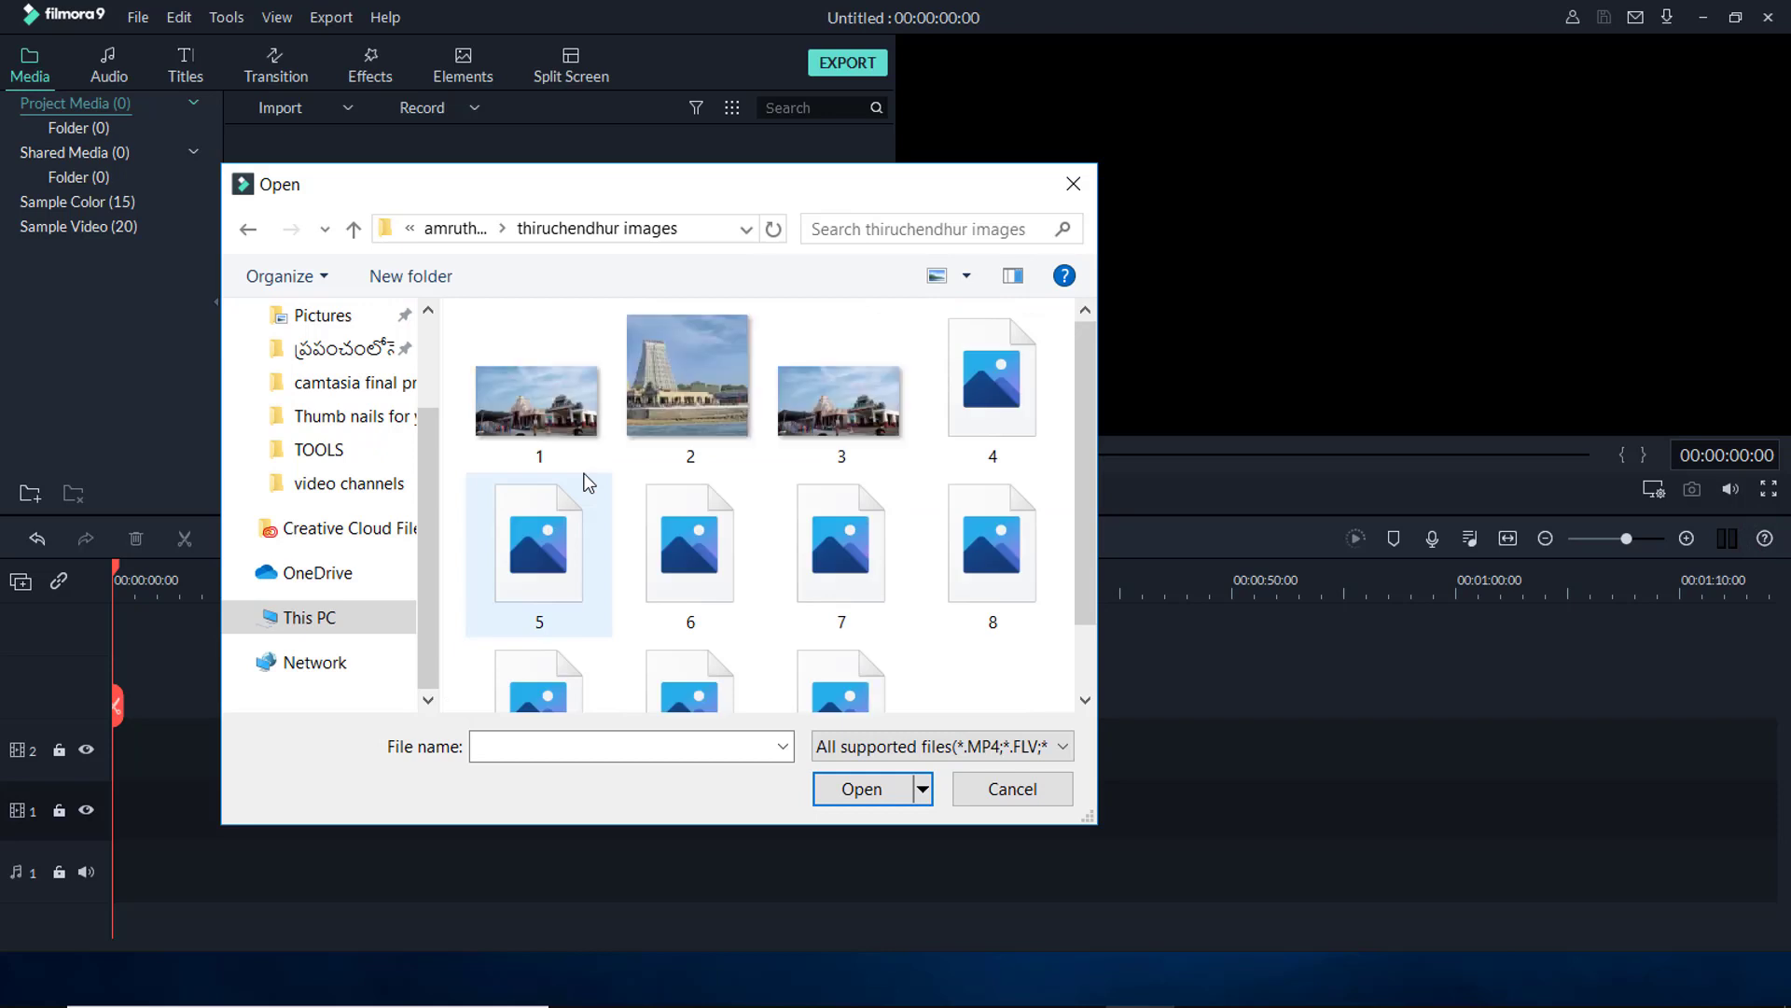
click(355, 229)
click(355, 230)
click(355, 230)
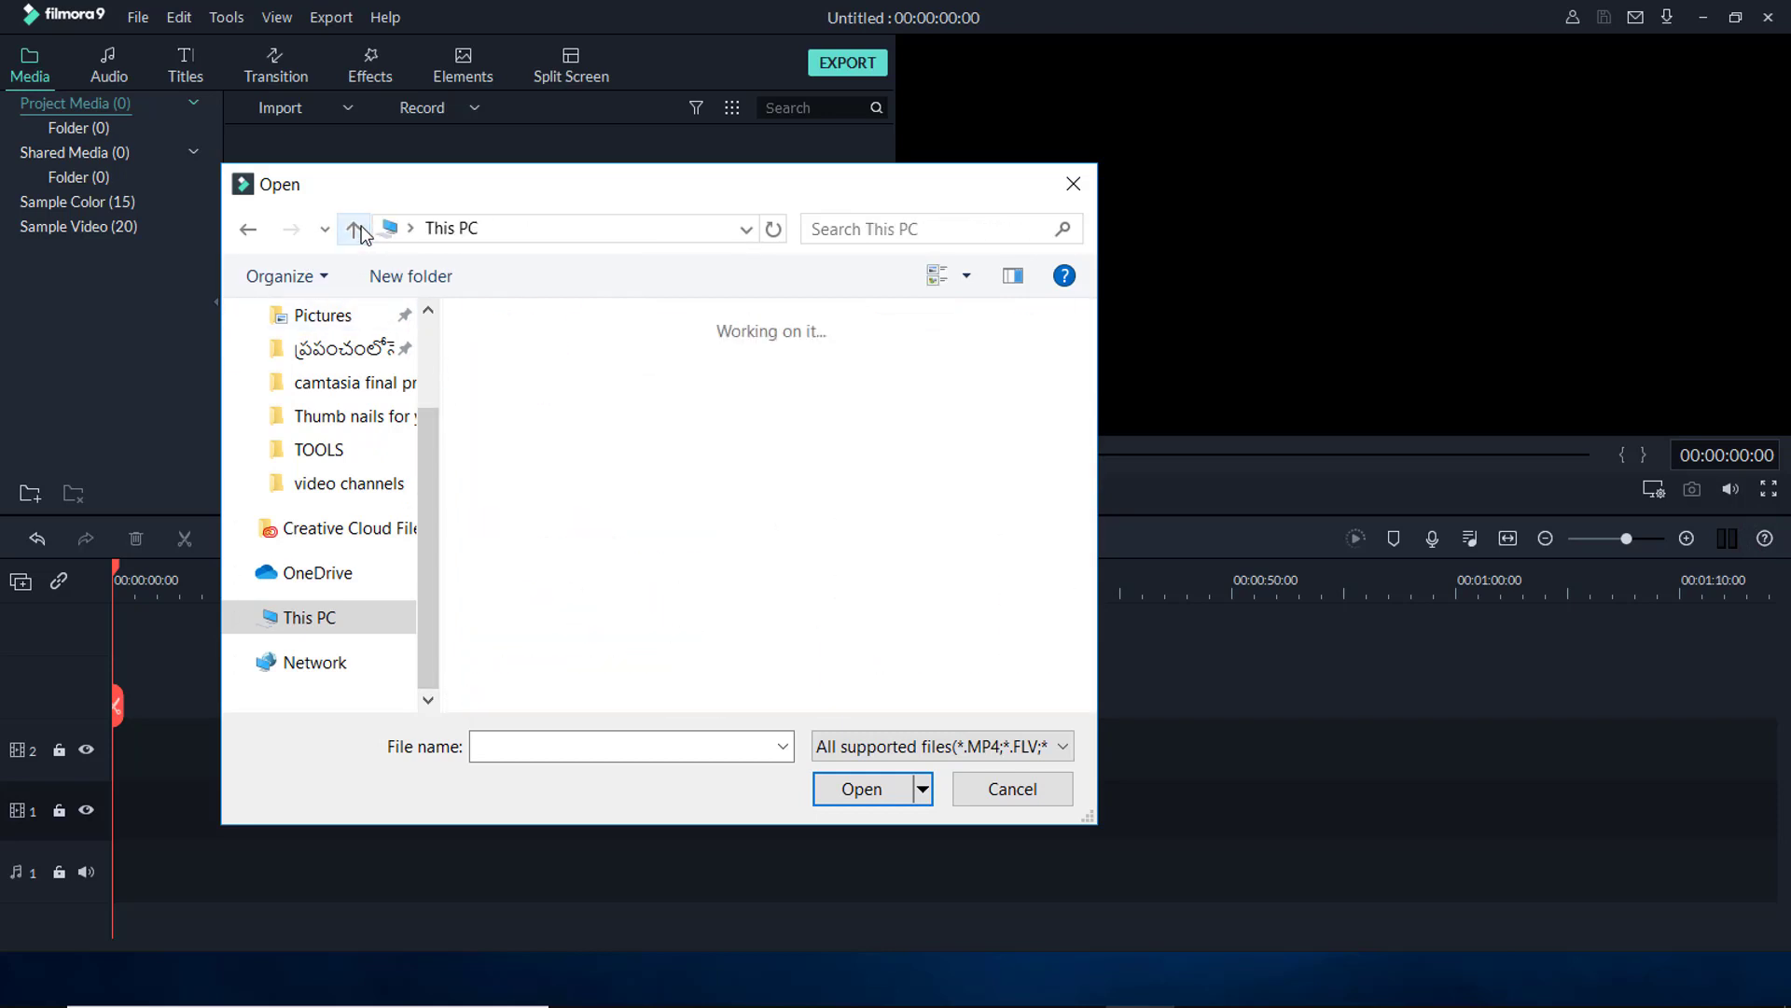
On Local Disk (F:), browse through All RE design images and amrutha to the thiruchendur folder
scroll(612, 500, down, 3)
double_click(681, 496)
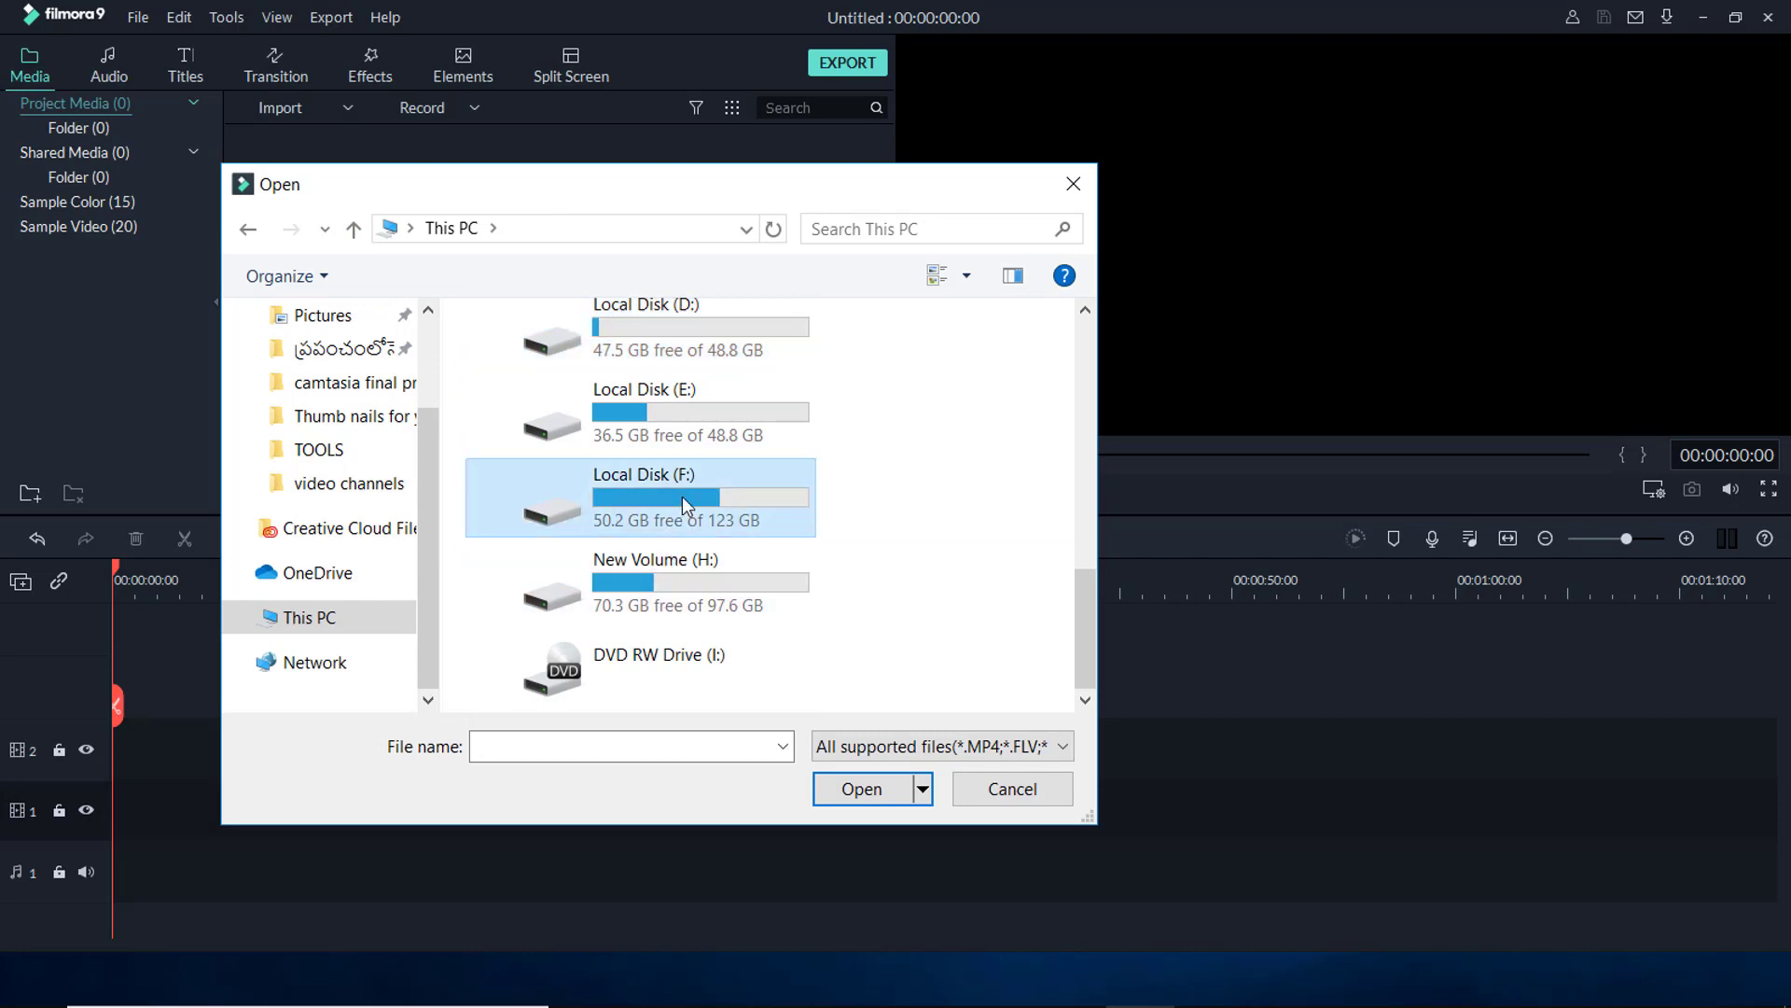
double_click(625, 361)
double_click(625, 361)
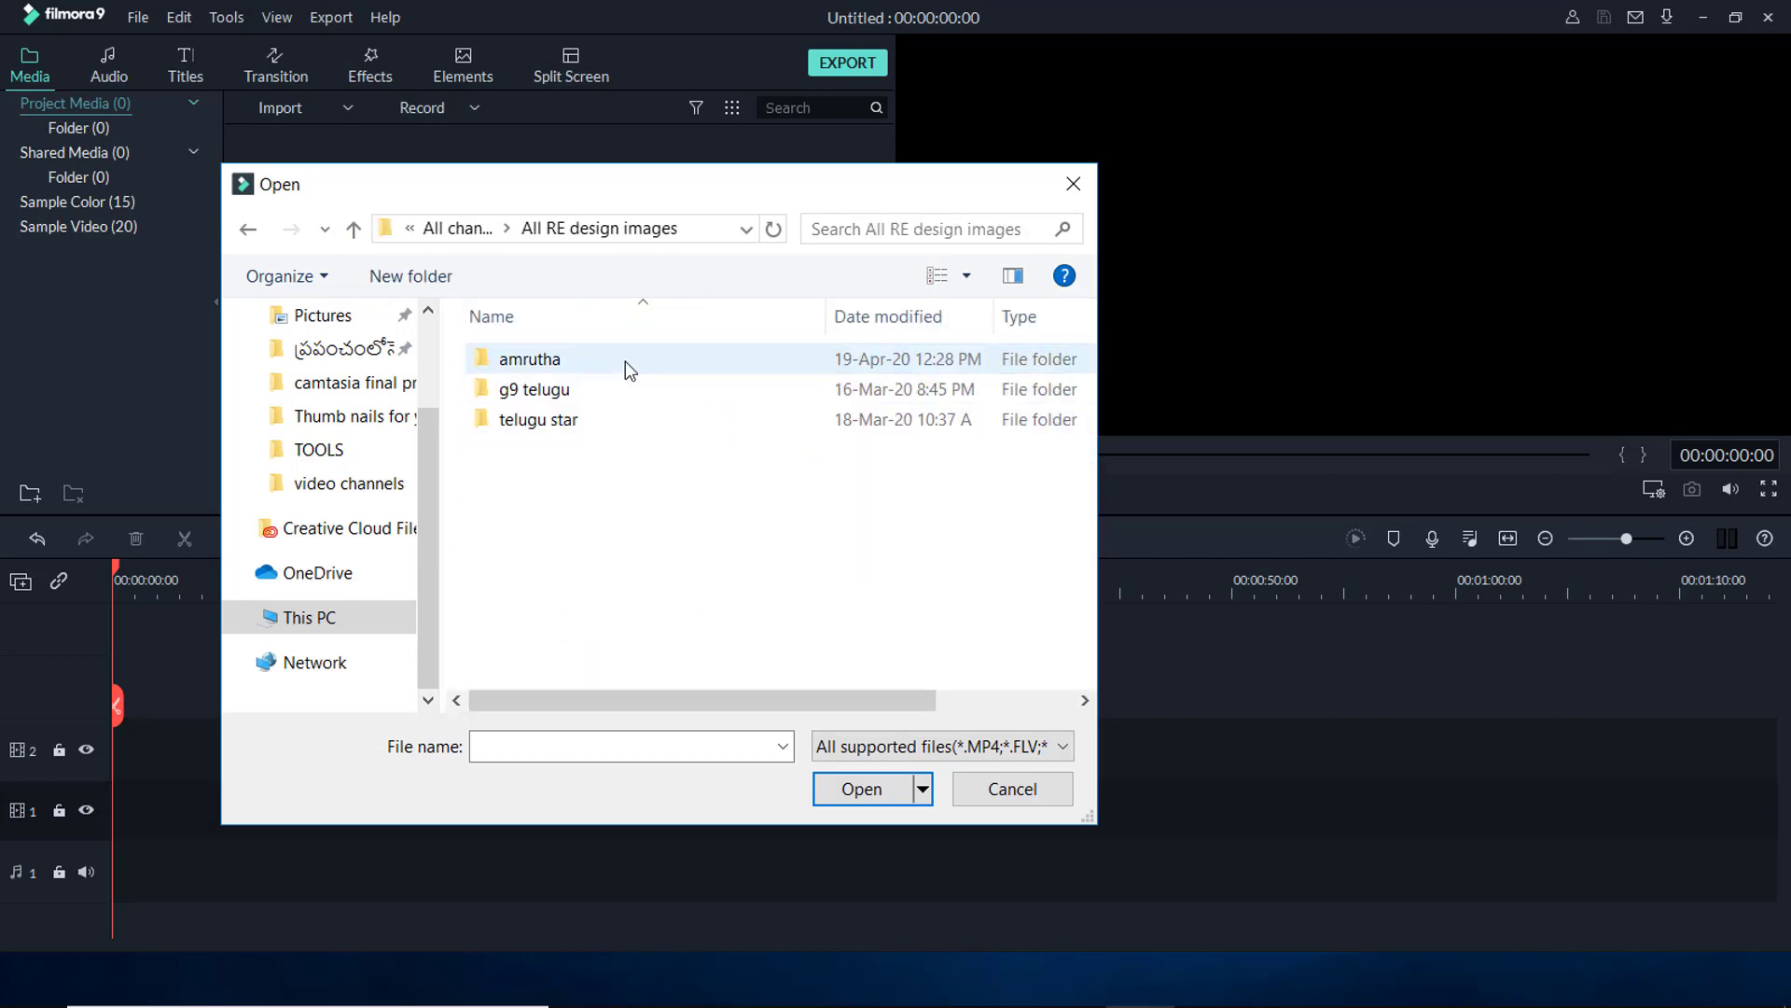
double_click(586, 358)
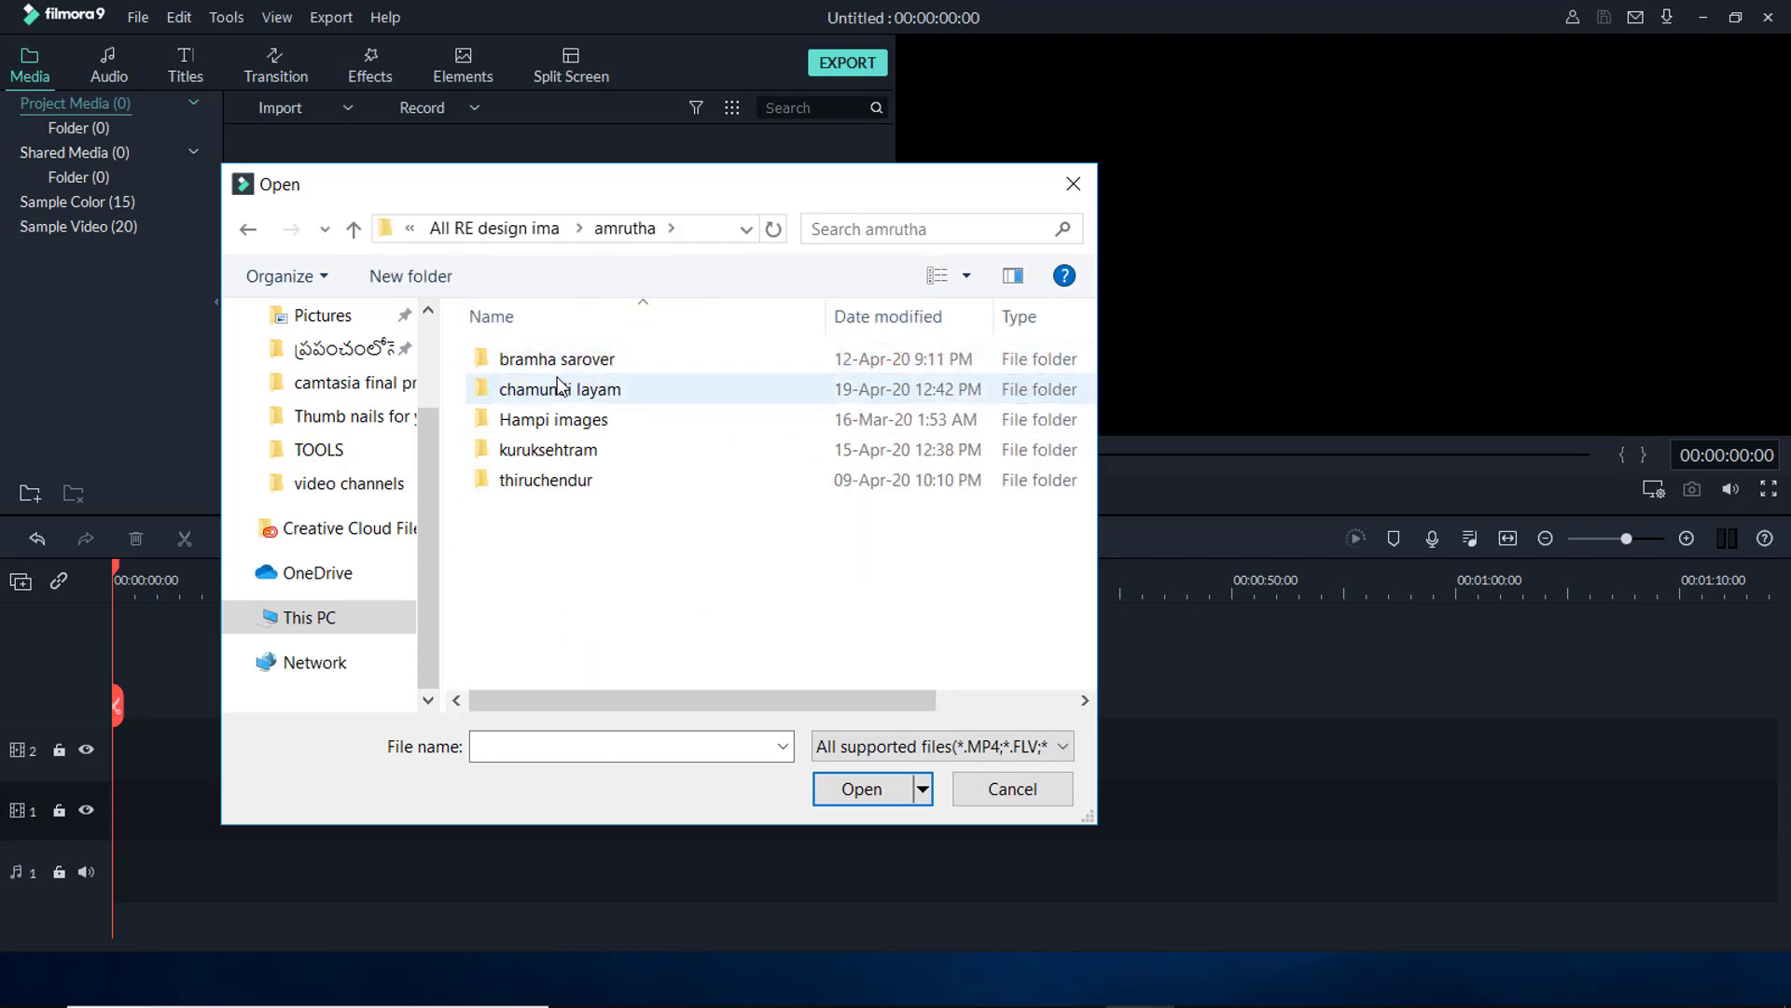
double_click(519, 478)
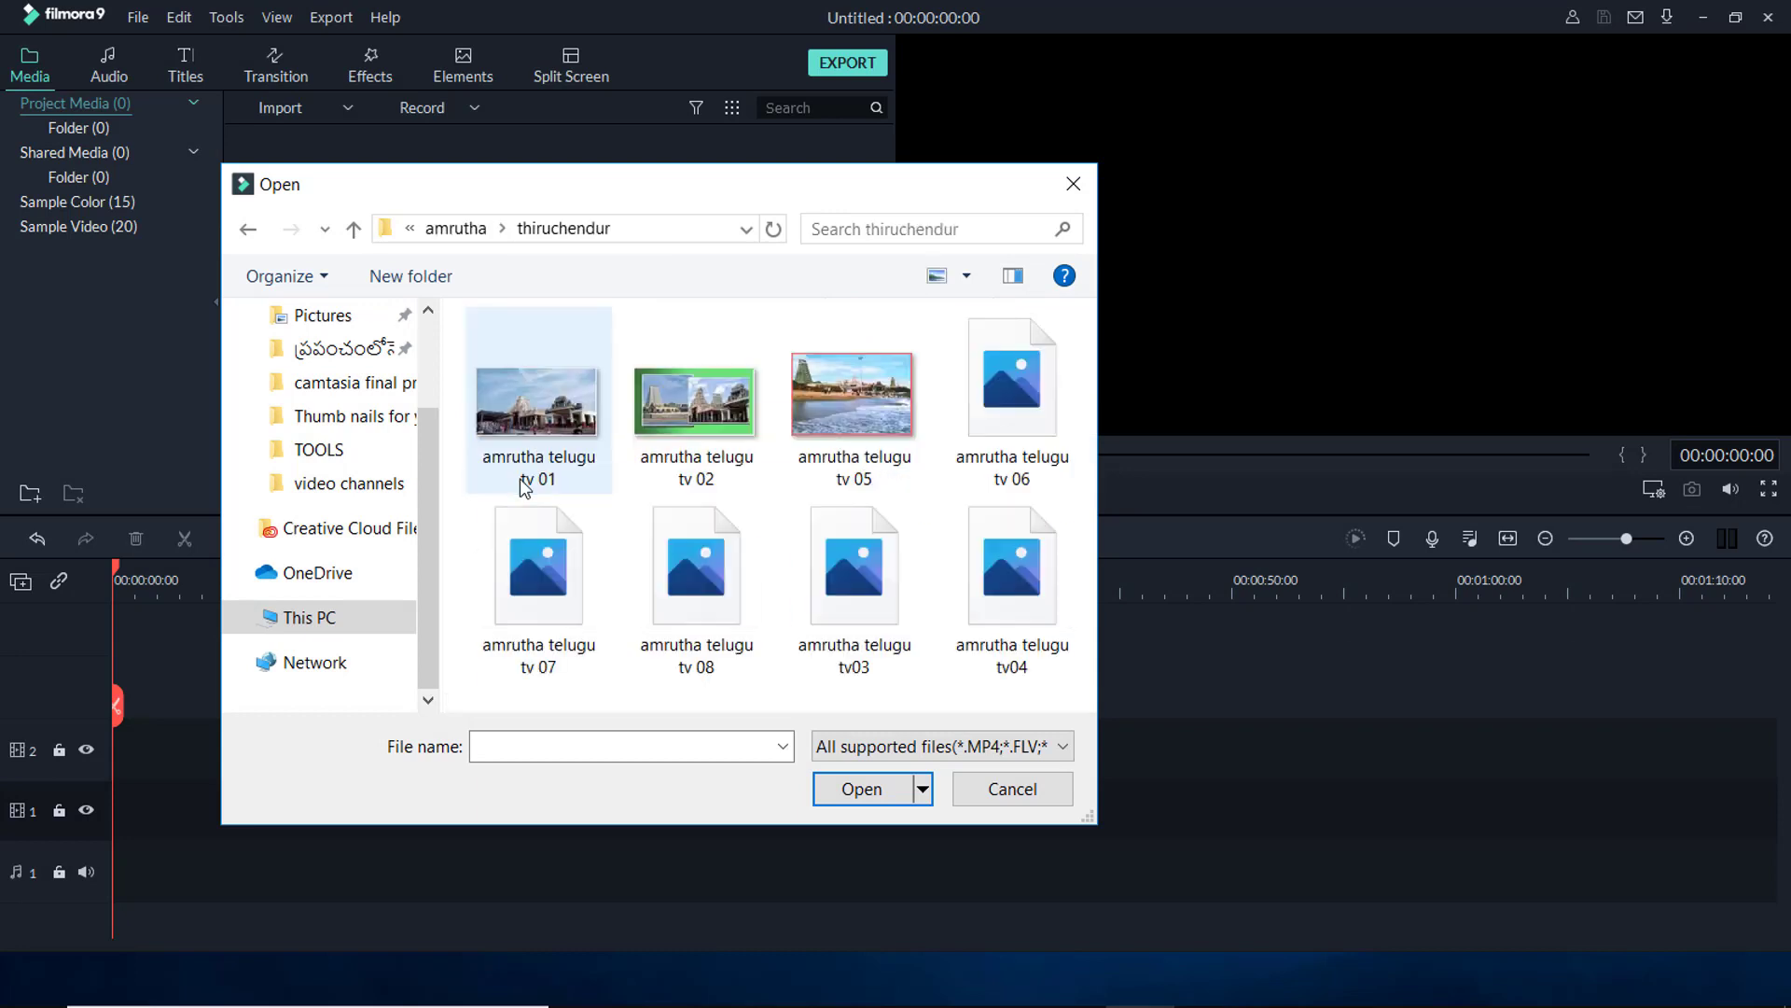
Import the images amrutha telugu tv 01, 02, 05 and 06 into the project media
click(995, 416)
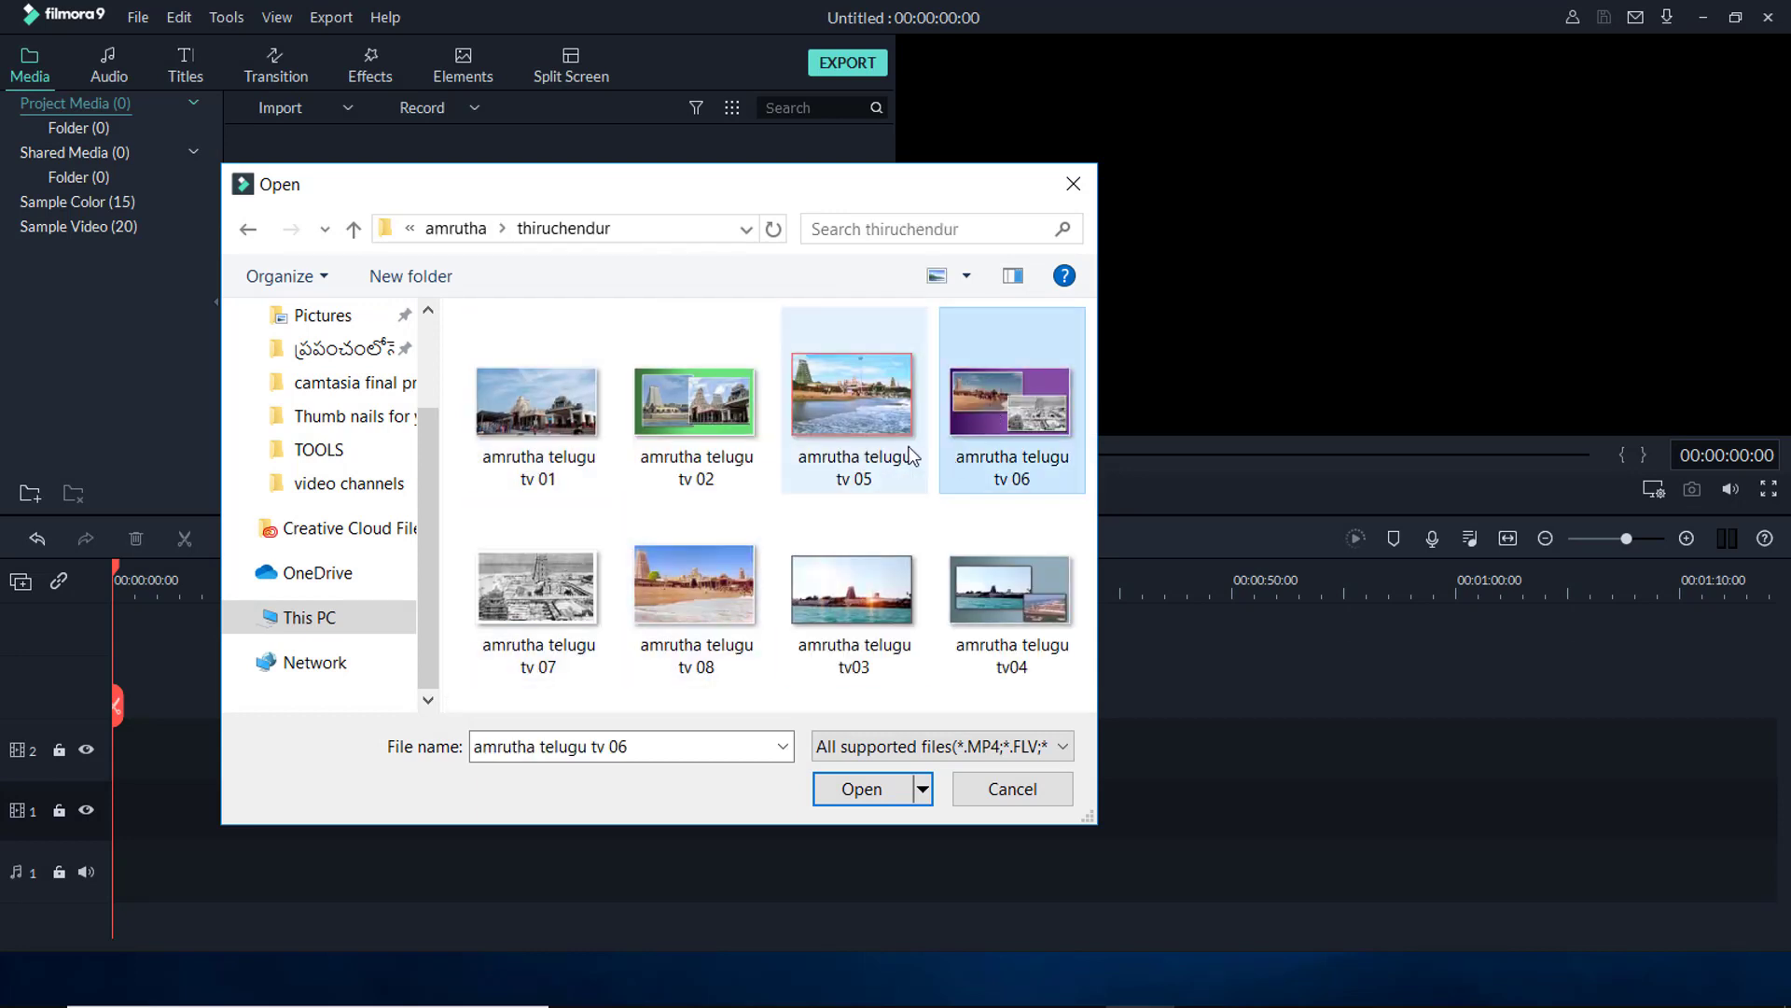
ctrl+click(862, 397)
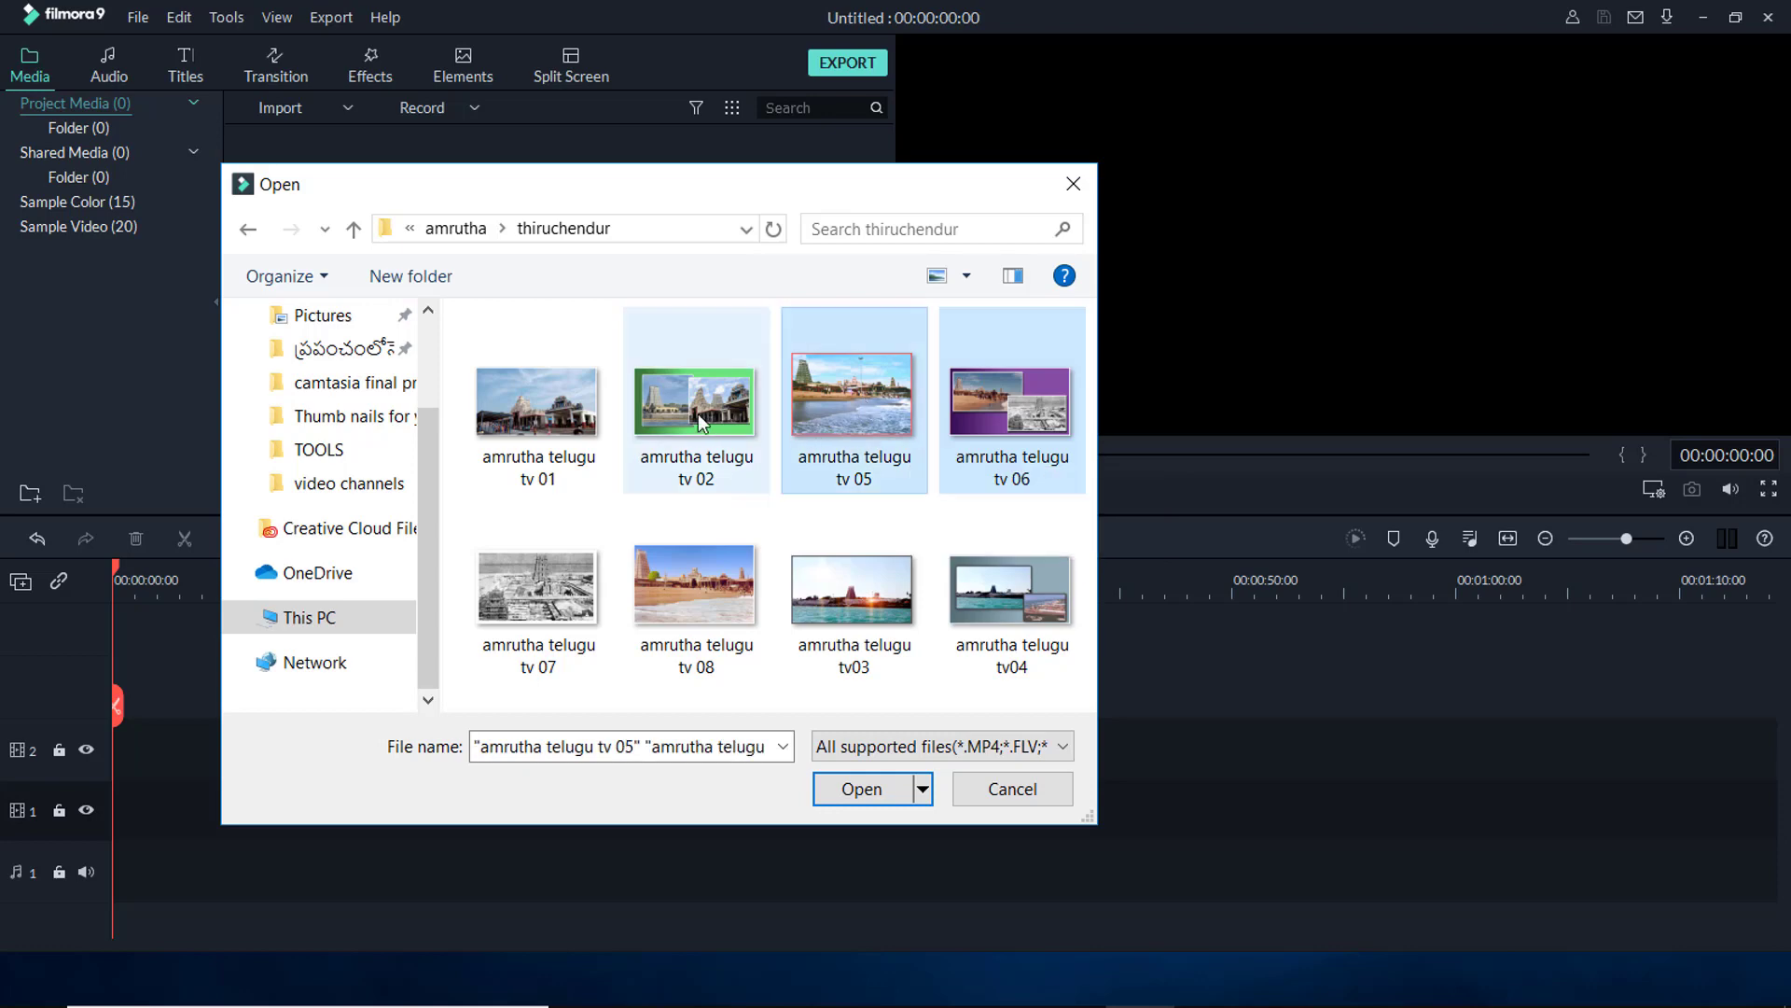
ctrl+click(698, 412)
ctrl+click(536, 410)
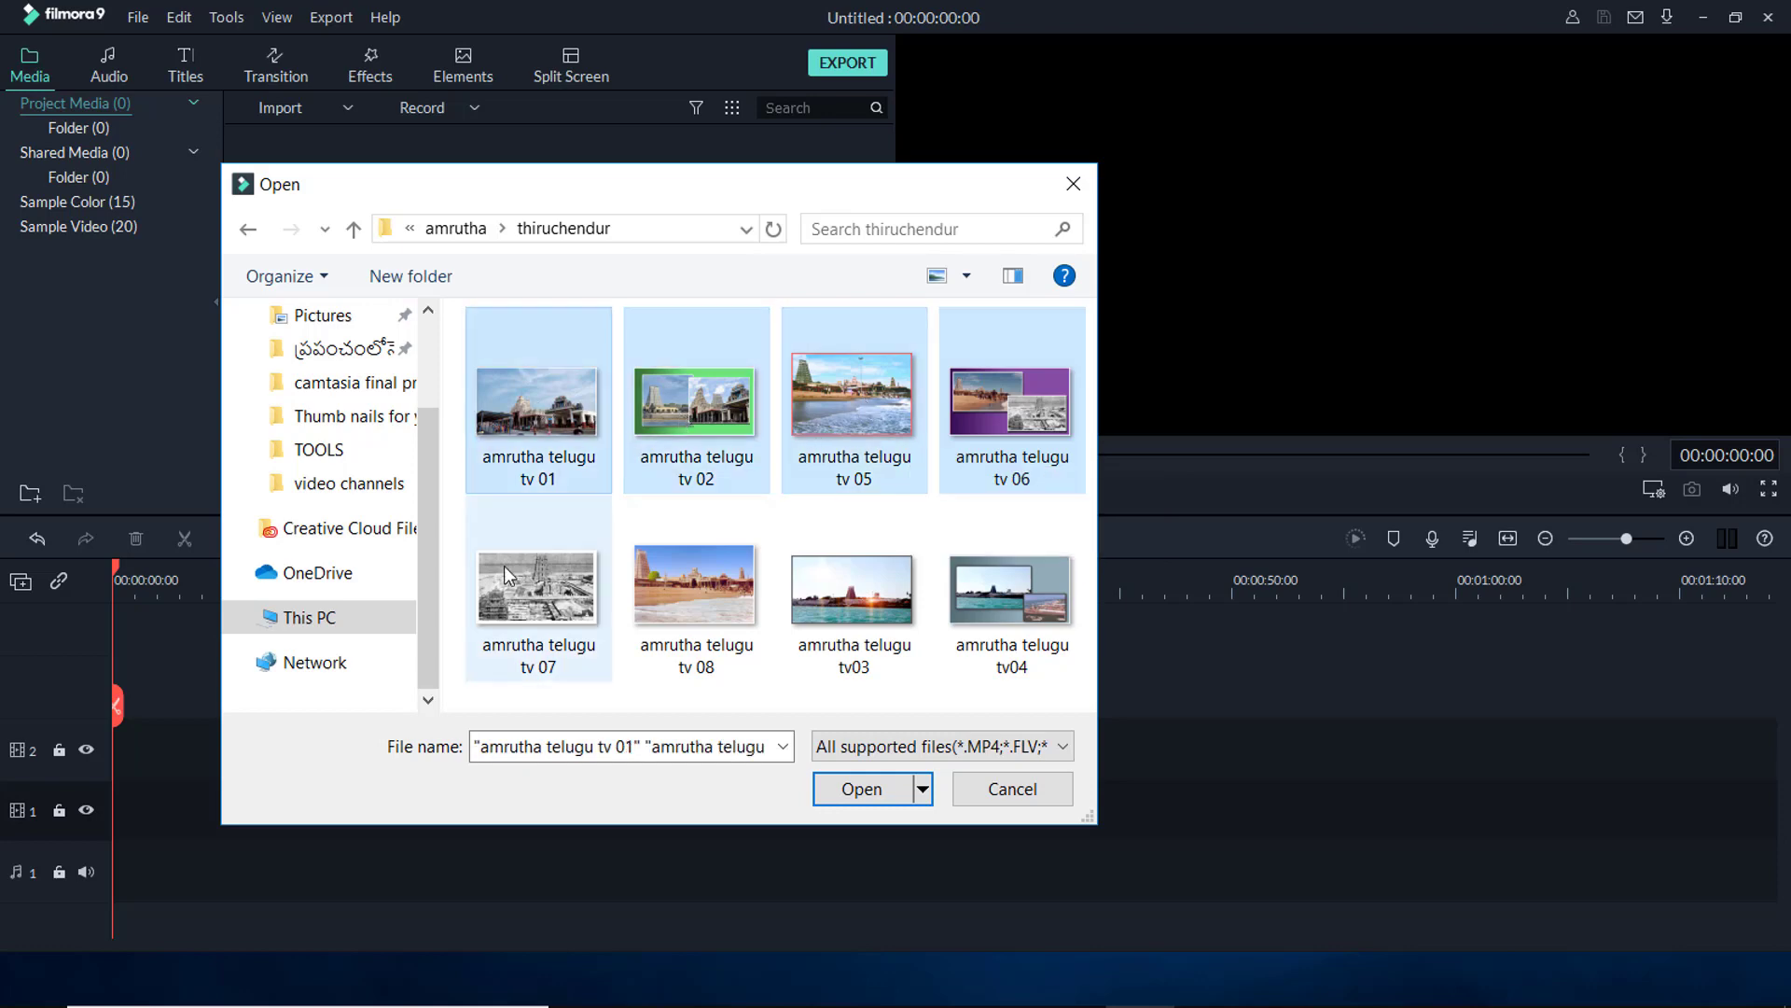
click(855, 787)
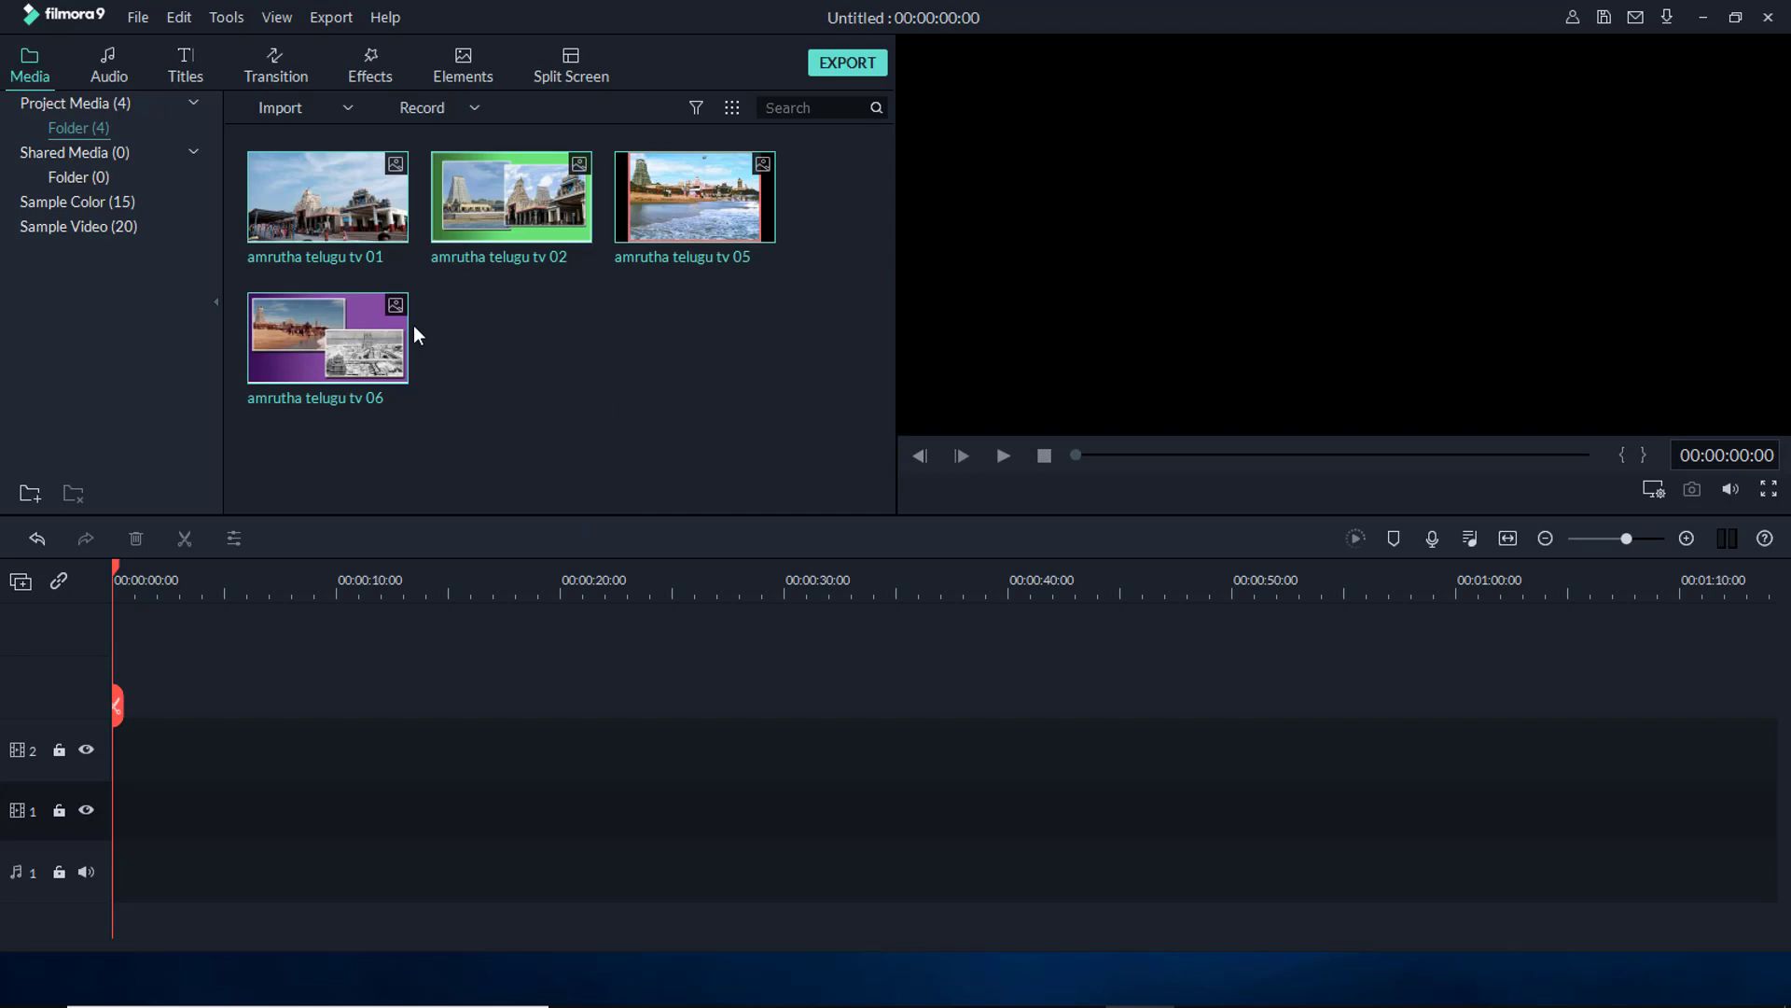
Place all four imported images on video track 1 and clear them from the timeline again
mouse_move(295, 230)
drag(293, 167, 93, 799)
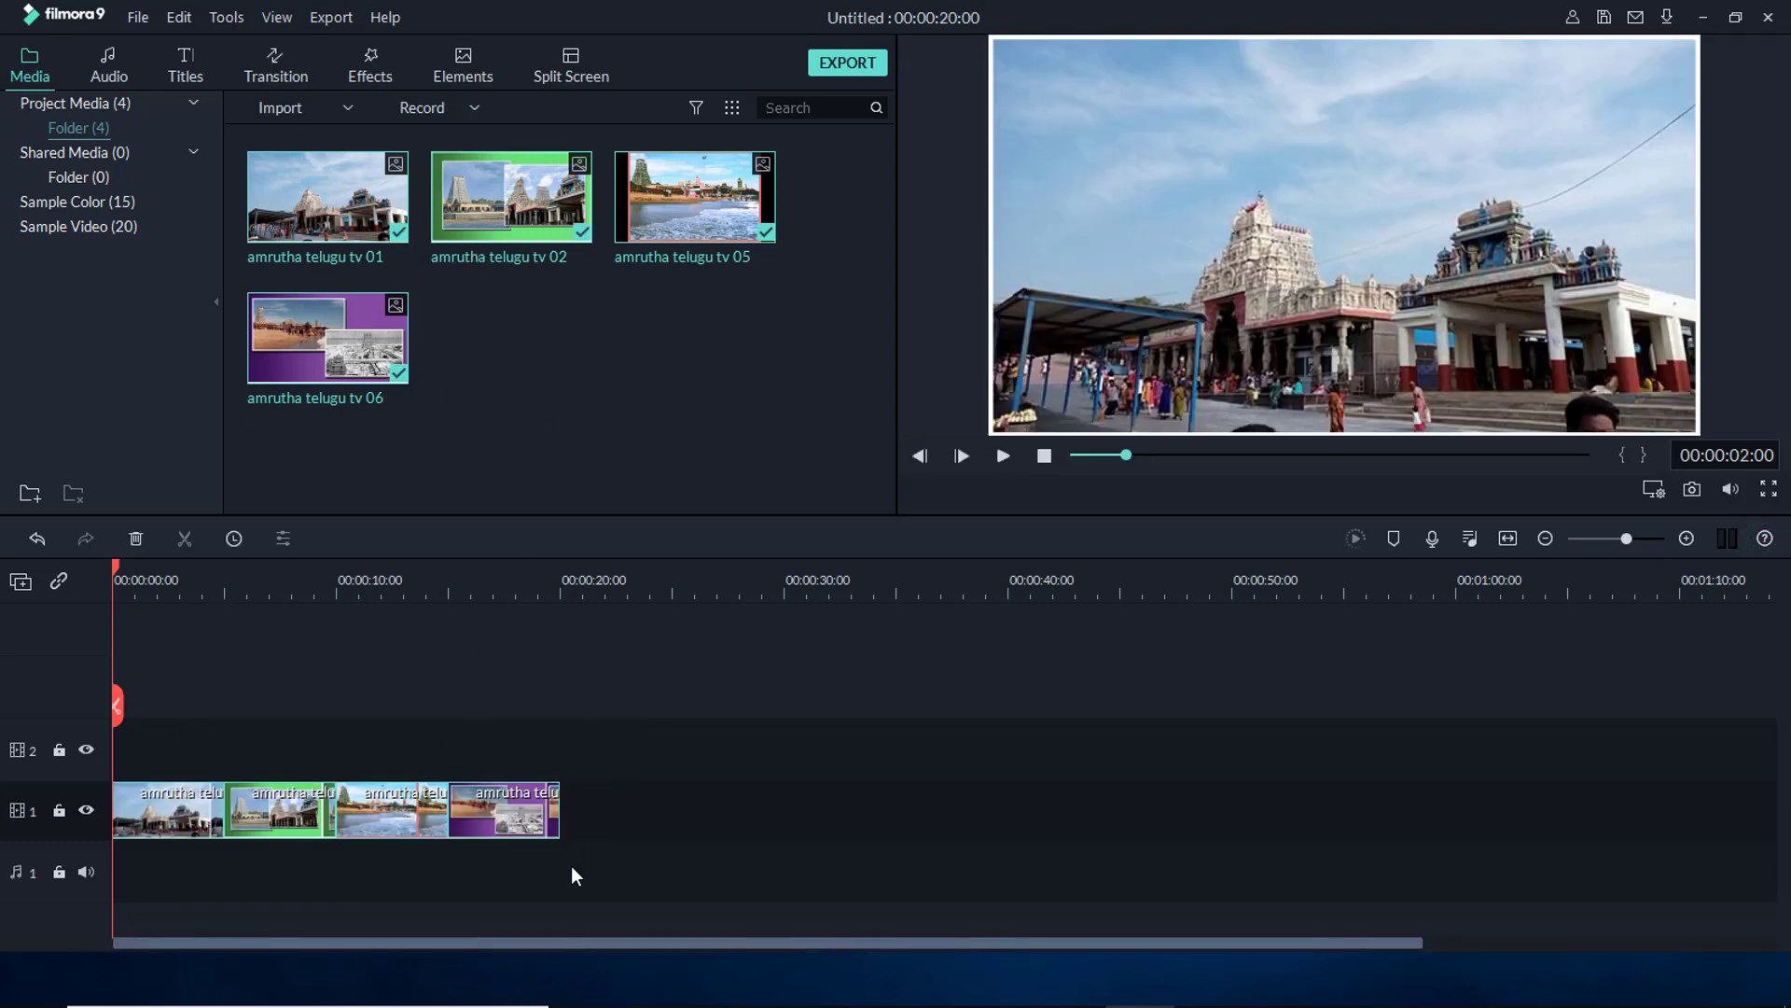
drag(625, 756, 116, 868)
key(Delete)
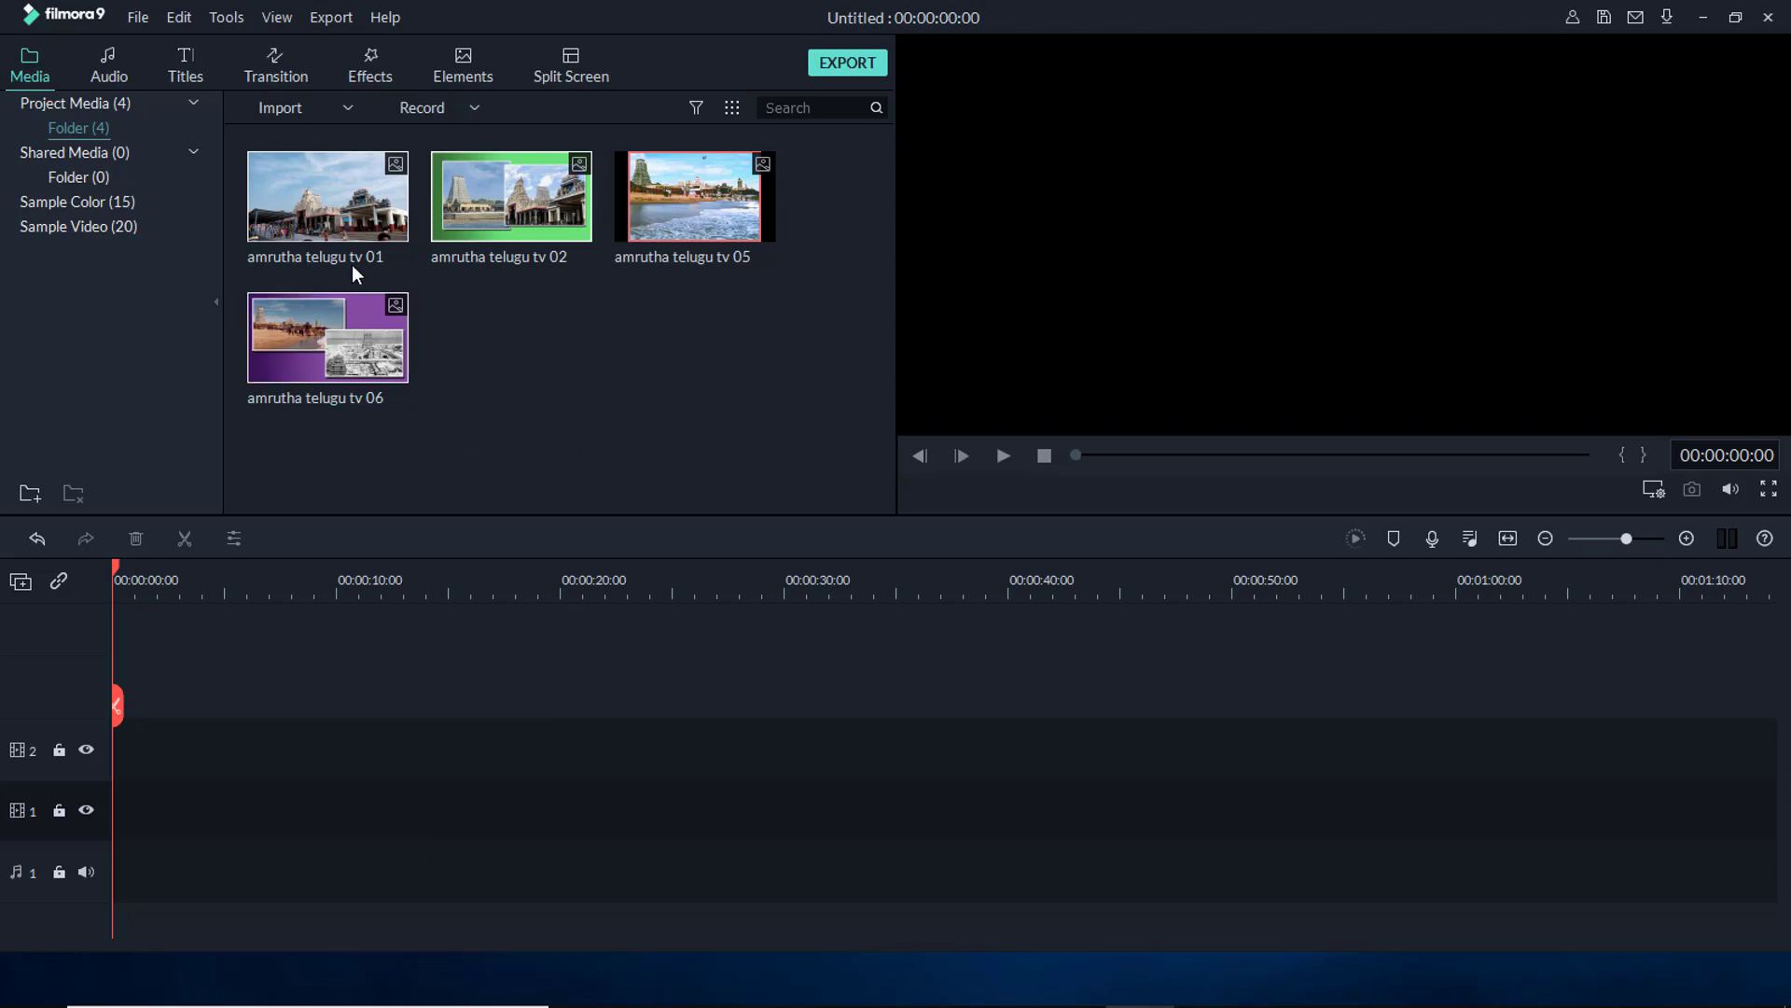
Place the amrutha telugu tv 01 image at the start of video track 1
click(295, 187)
drag(283, 154, 56, 838)
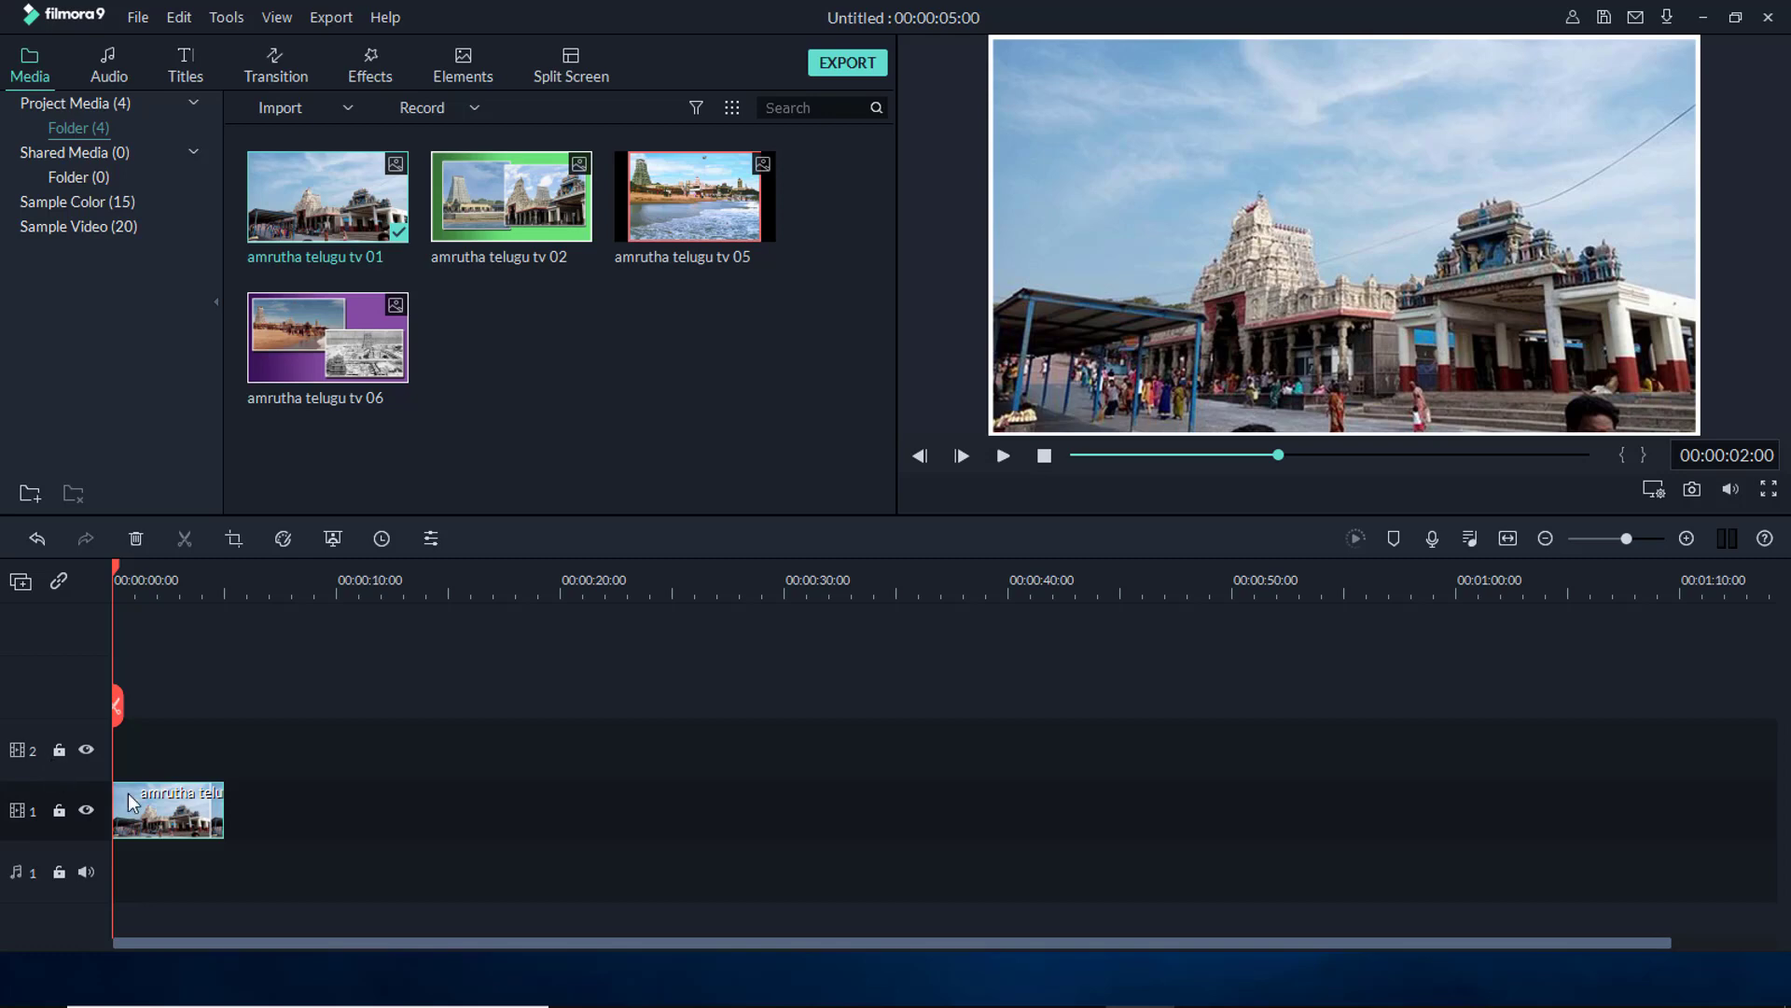
drag(159, 816, 164, 776)
drag(183, 812, 115, 844)
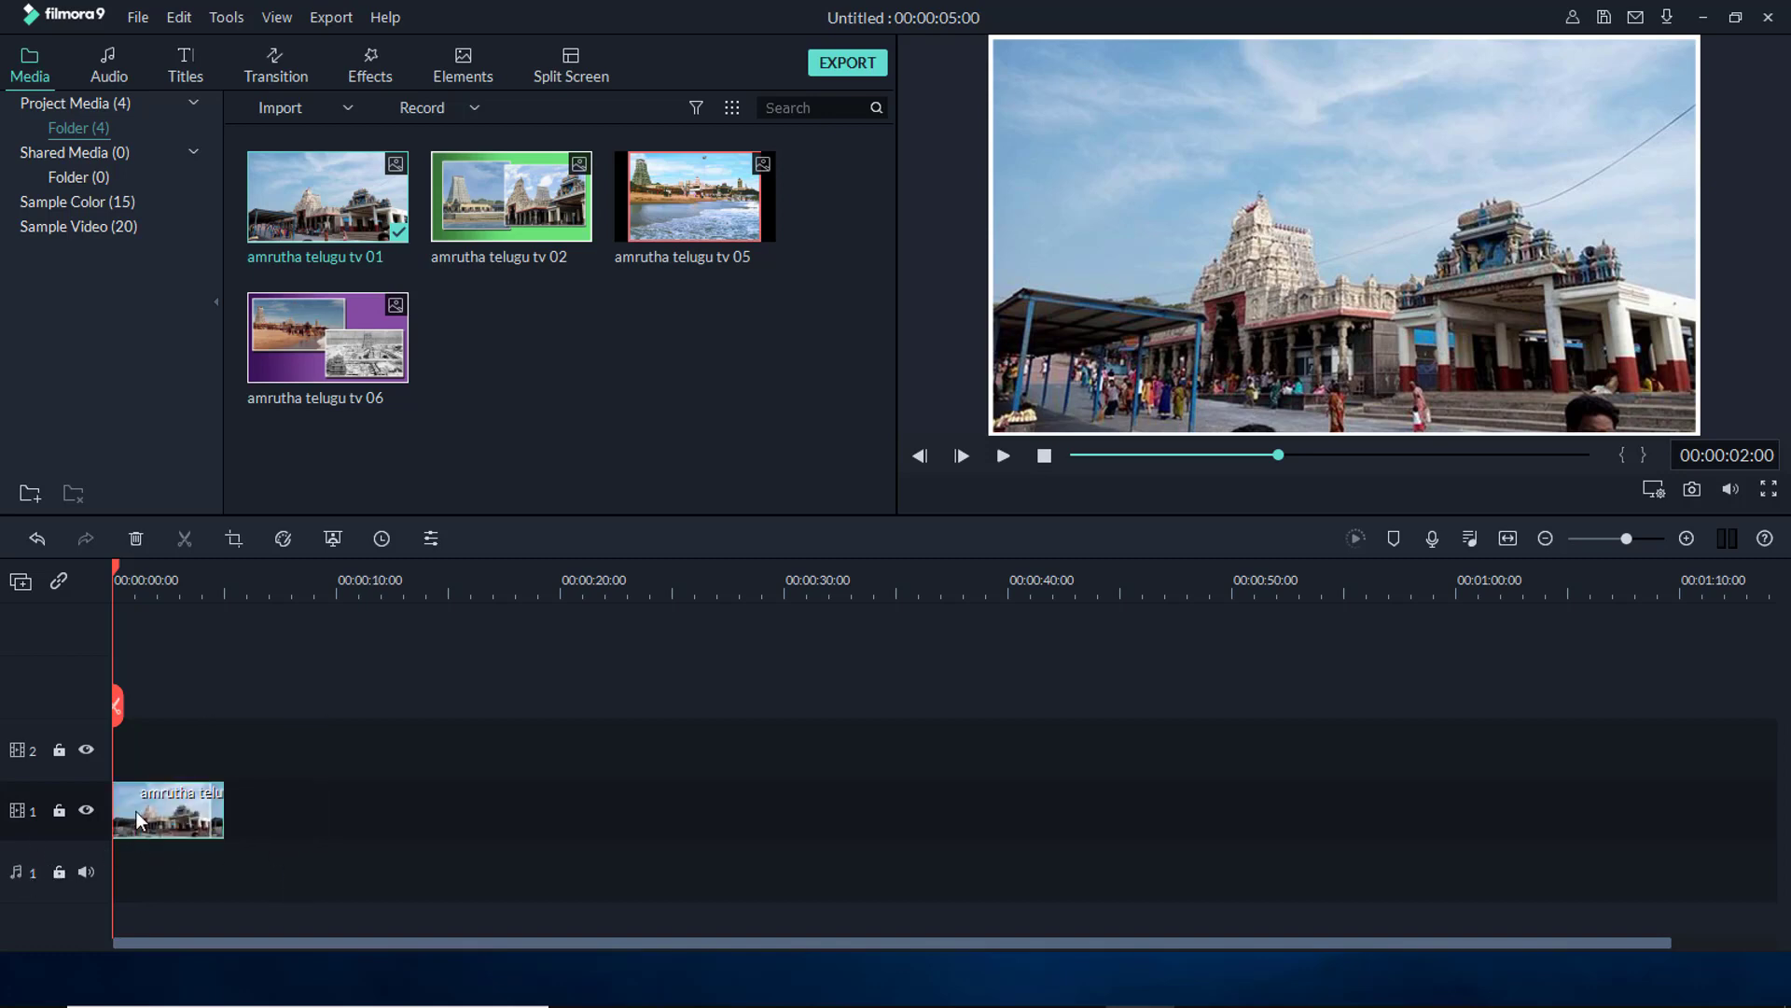
Add one audio track and one video track to the timeline
click(19, 582)
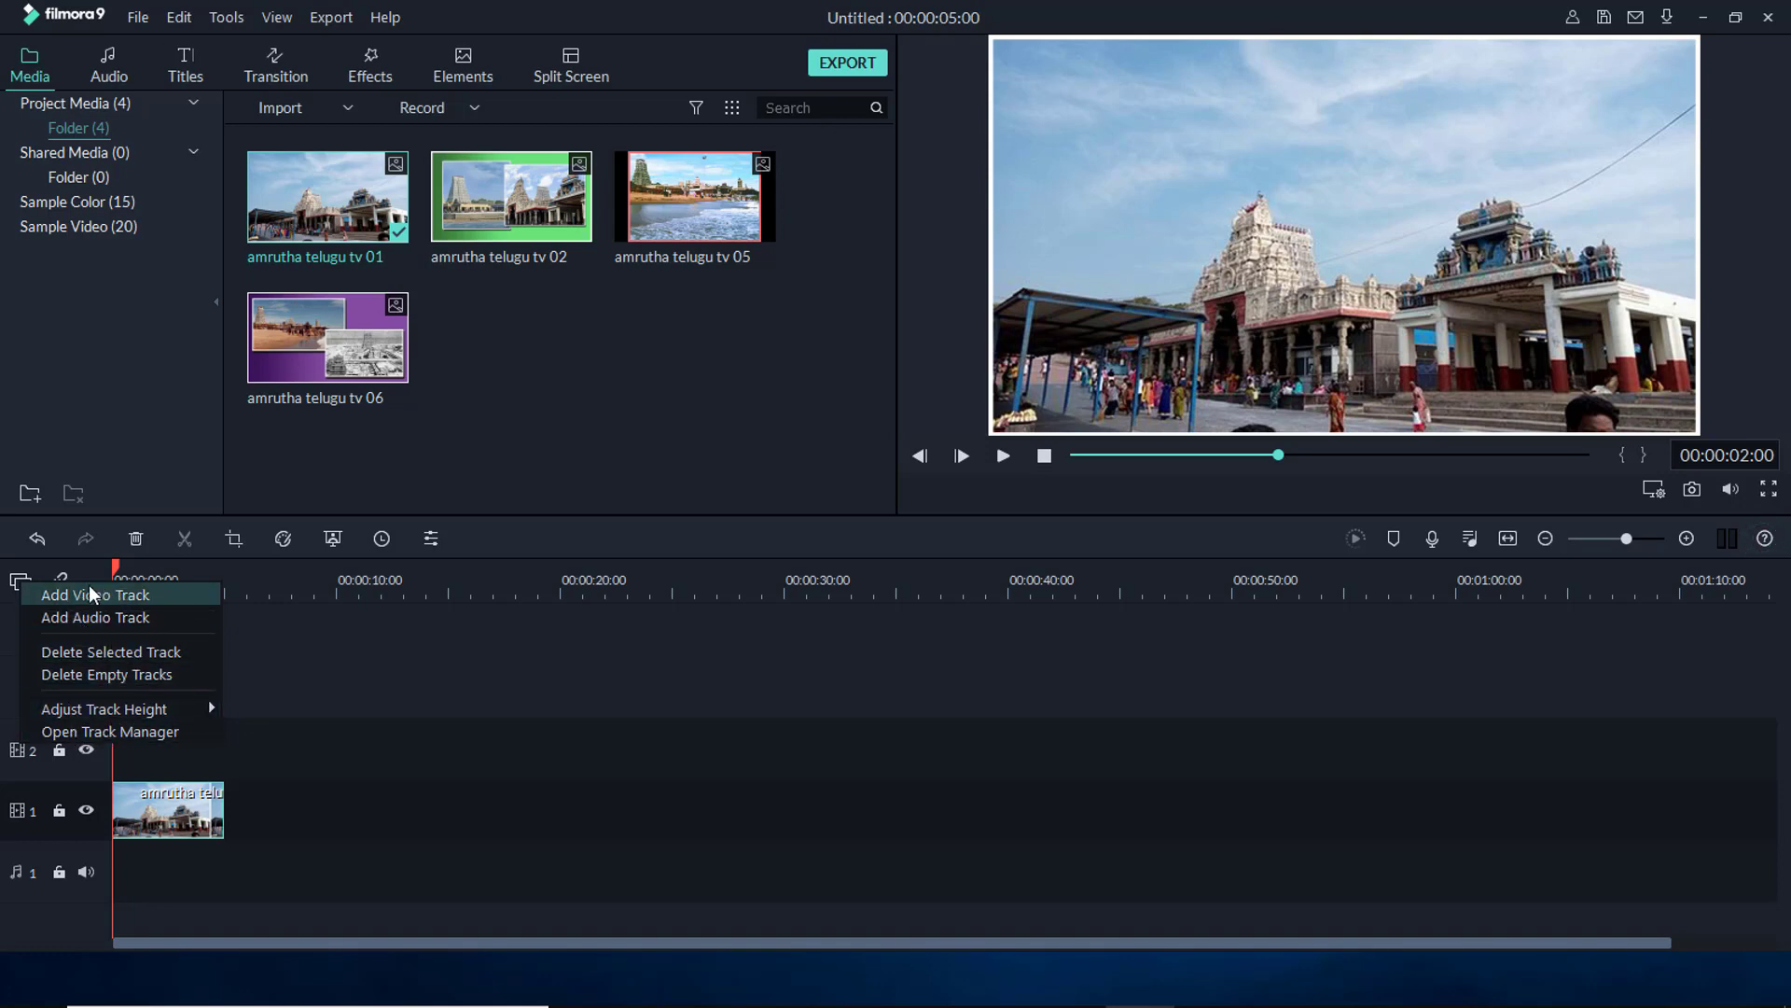
click(94, 617)
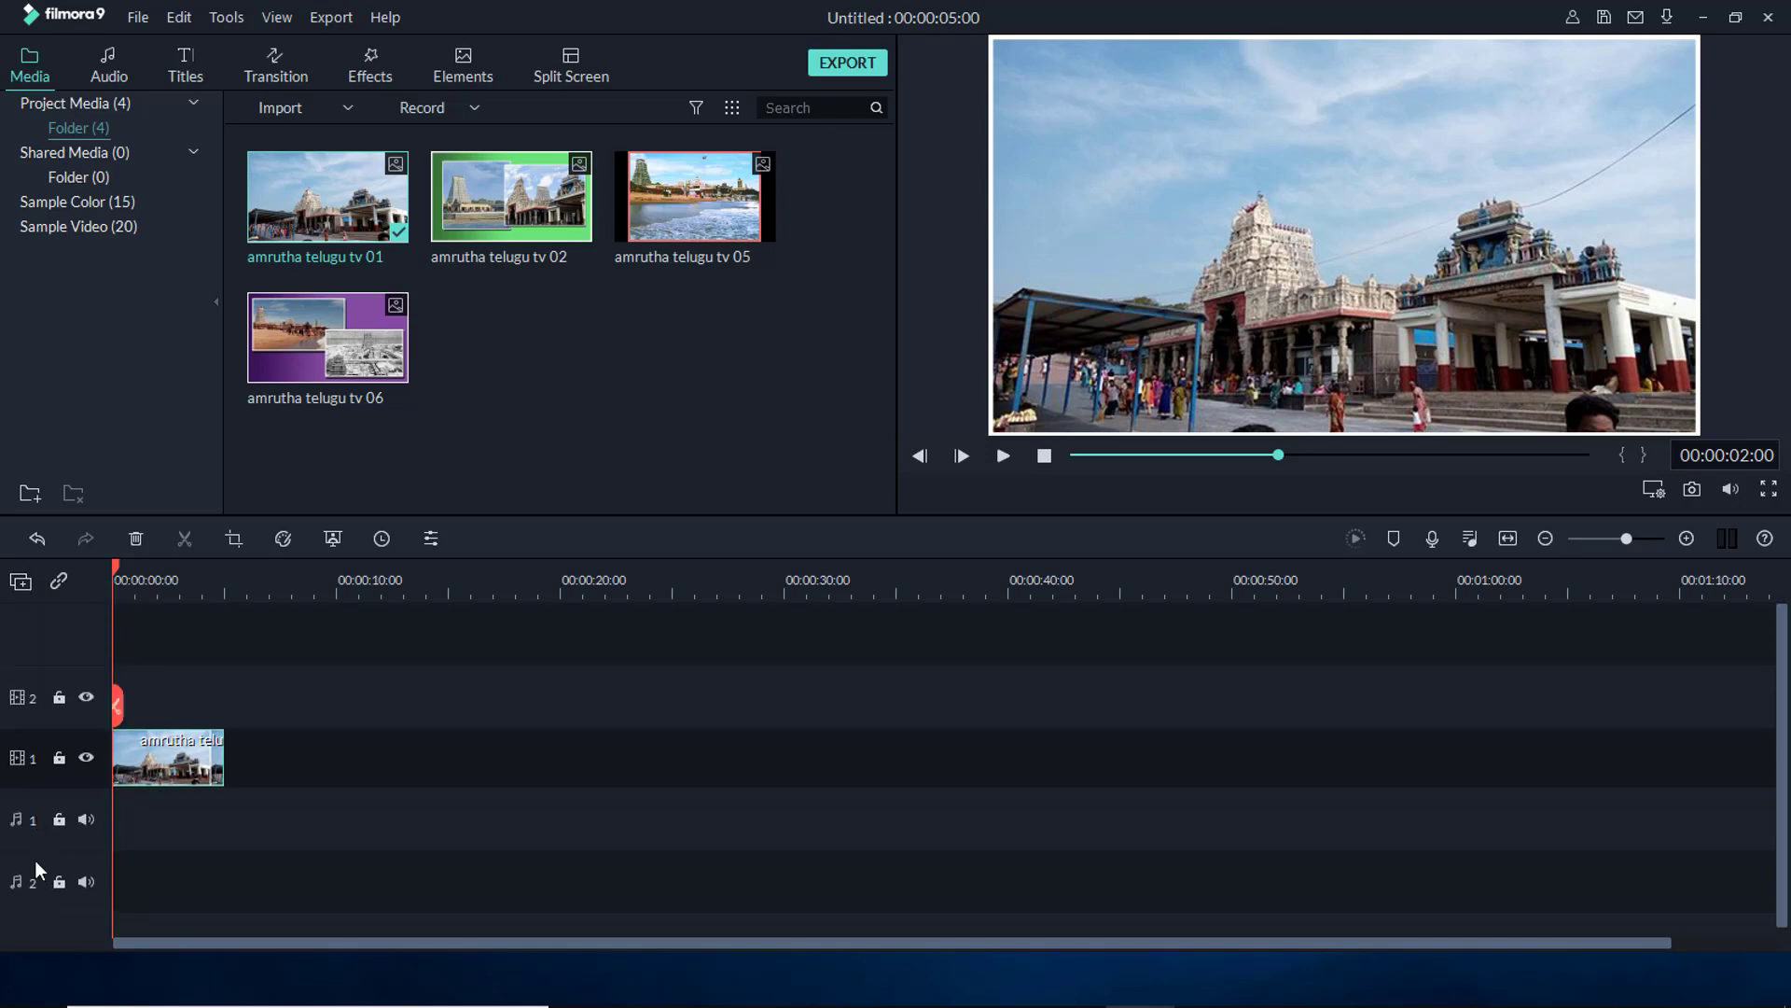
click(21, 581)
click(44, 598)
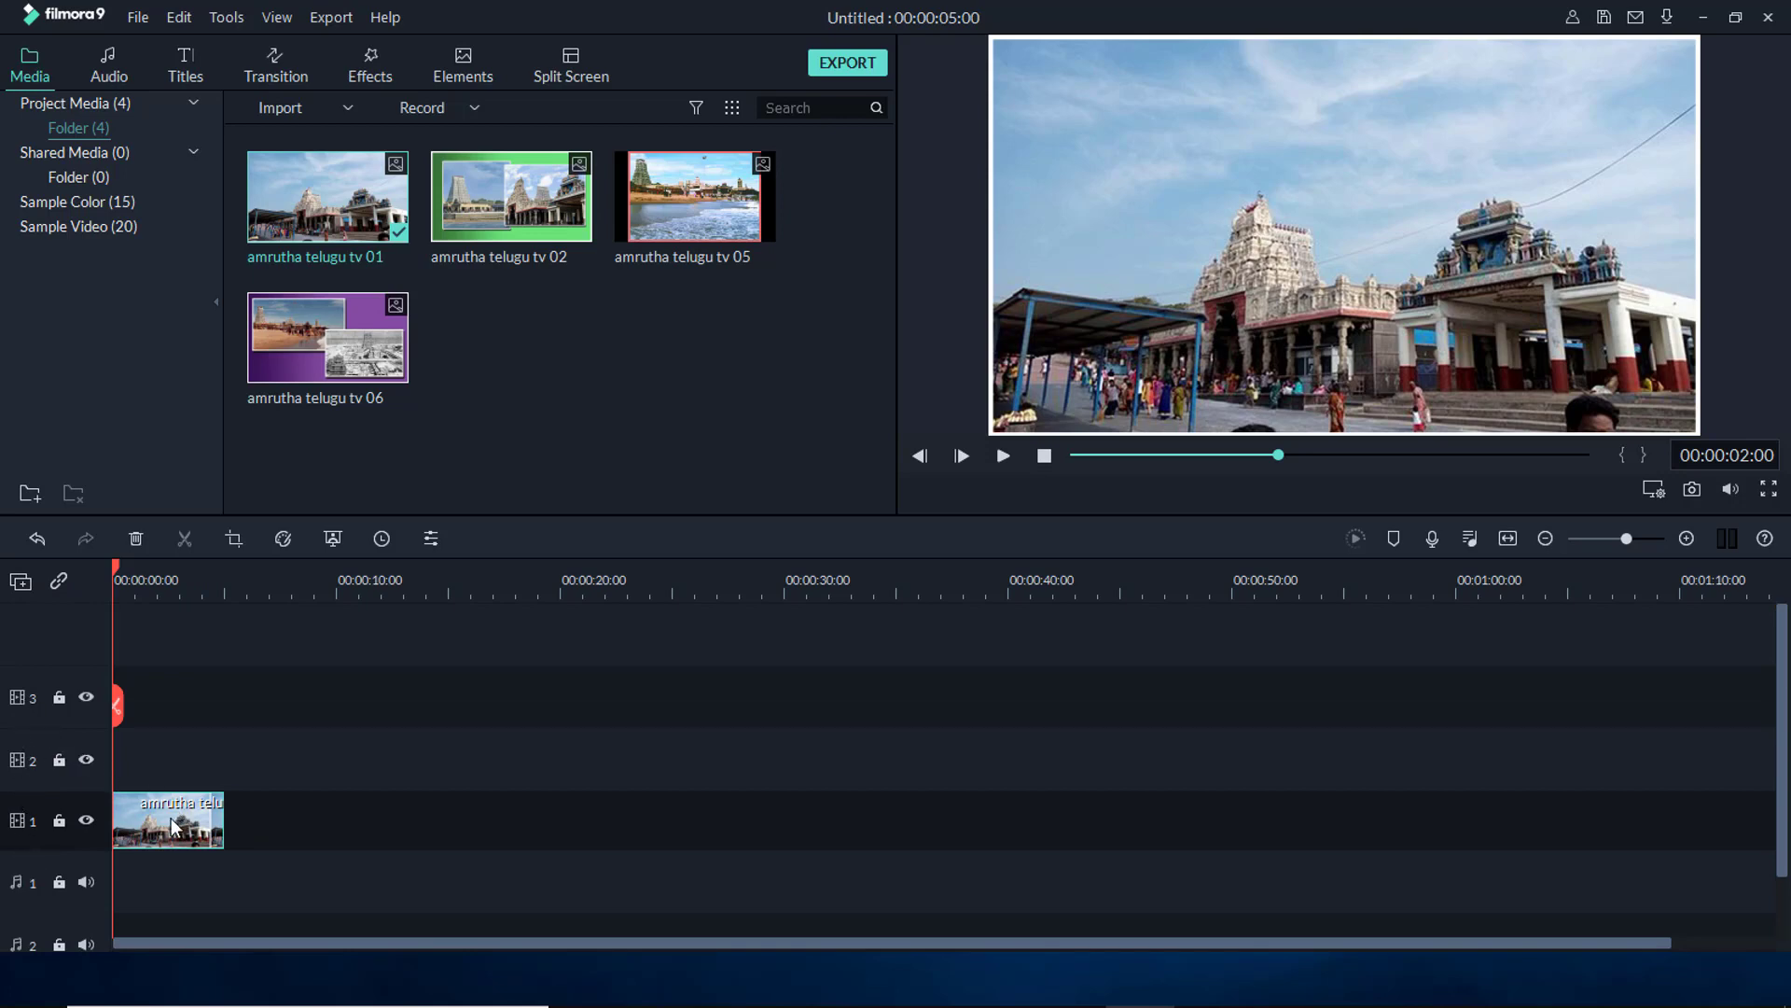
Move the image clip to the start of video track 2 and delete it from the timeline
drag(177, 819, 181, 760)
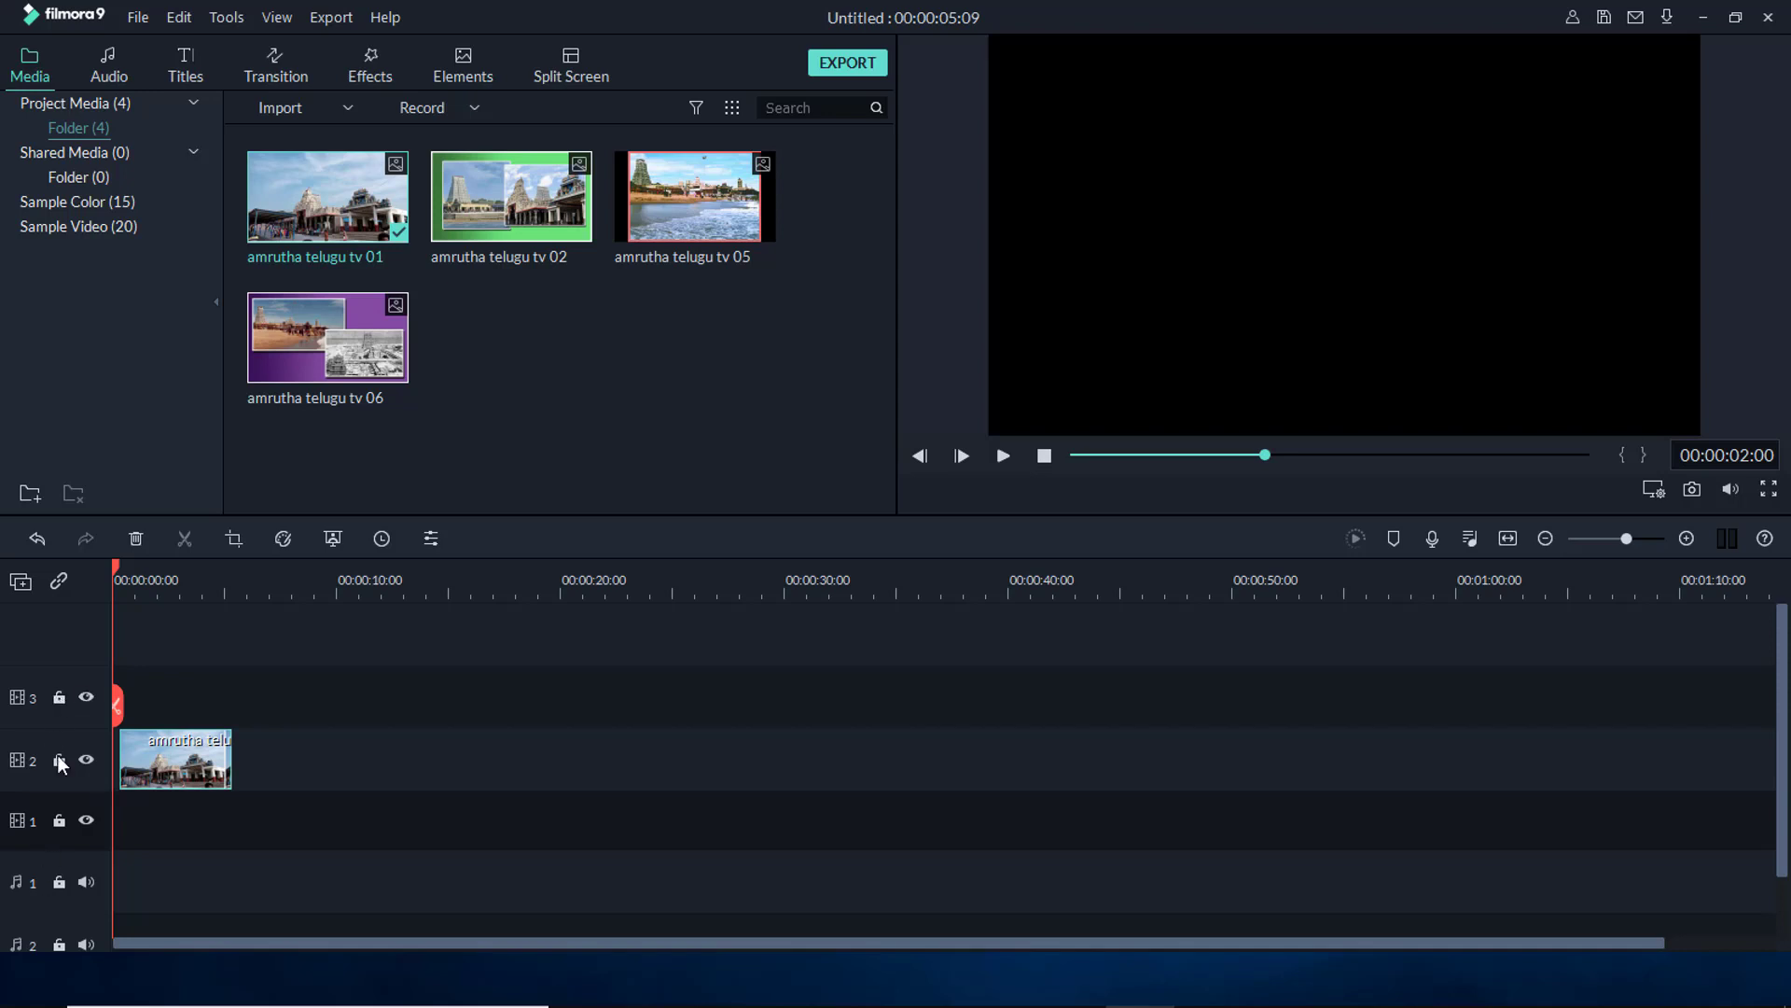
scroll(257, 752, down, 2)
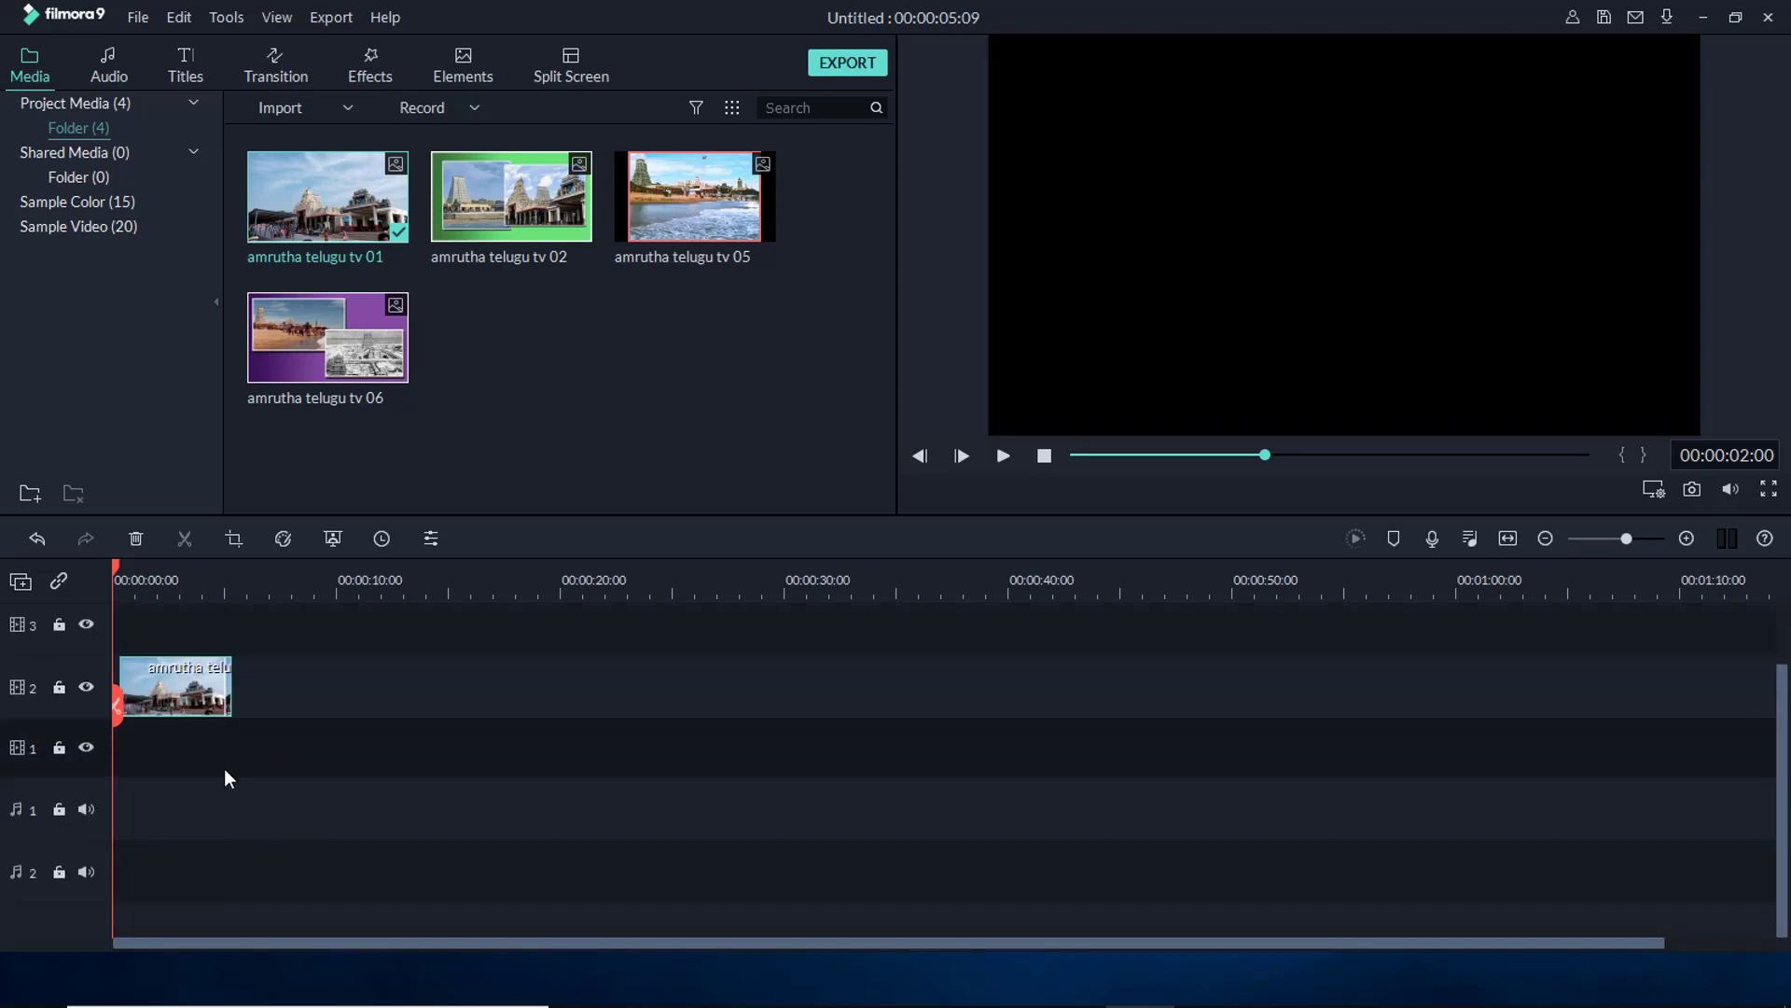
scroll(226, 779, up, 2)
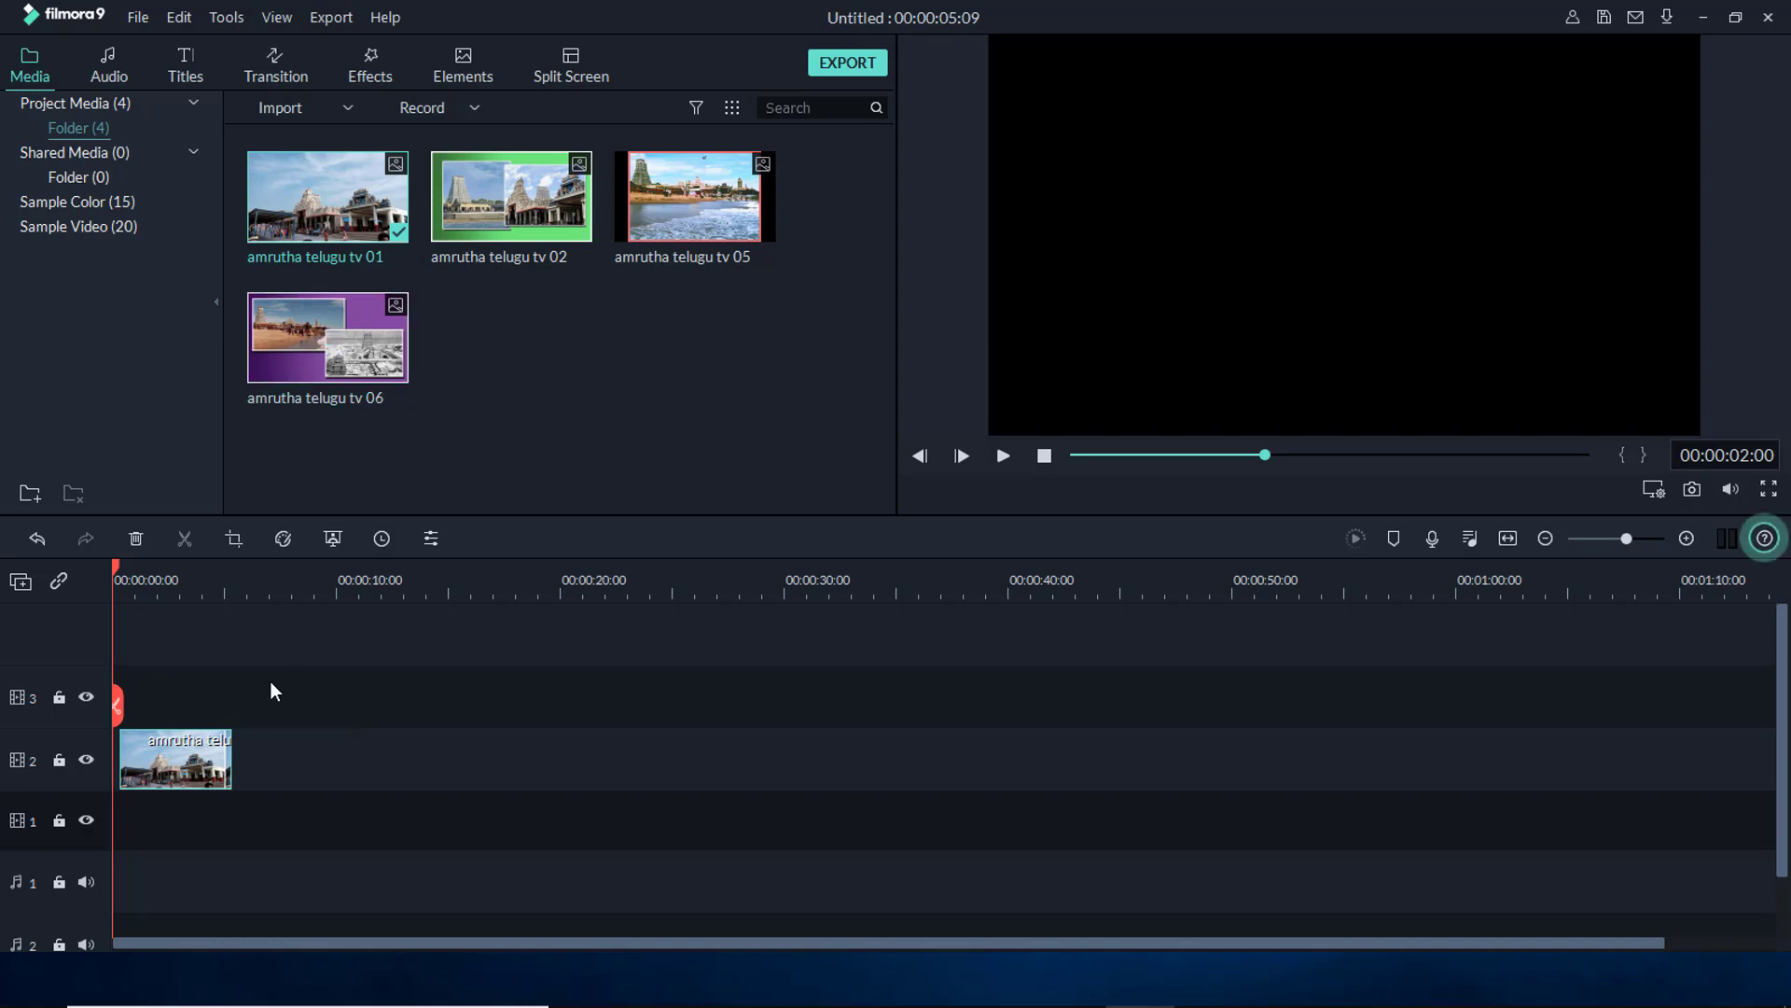
drag(159, 758, 149, 758)
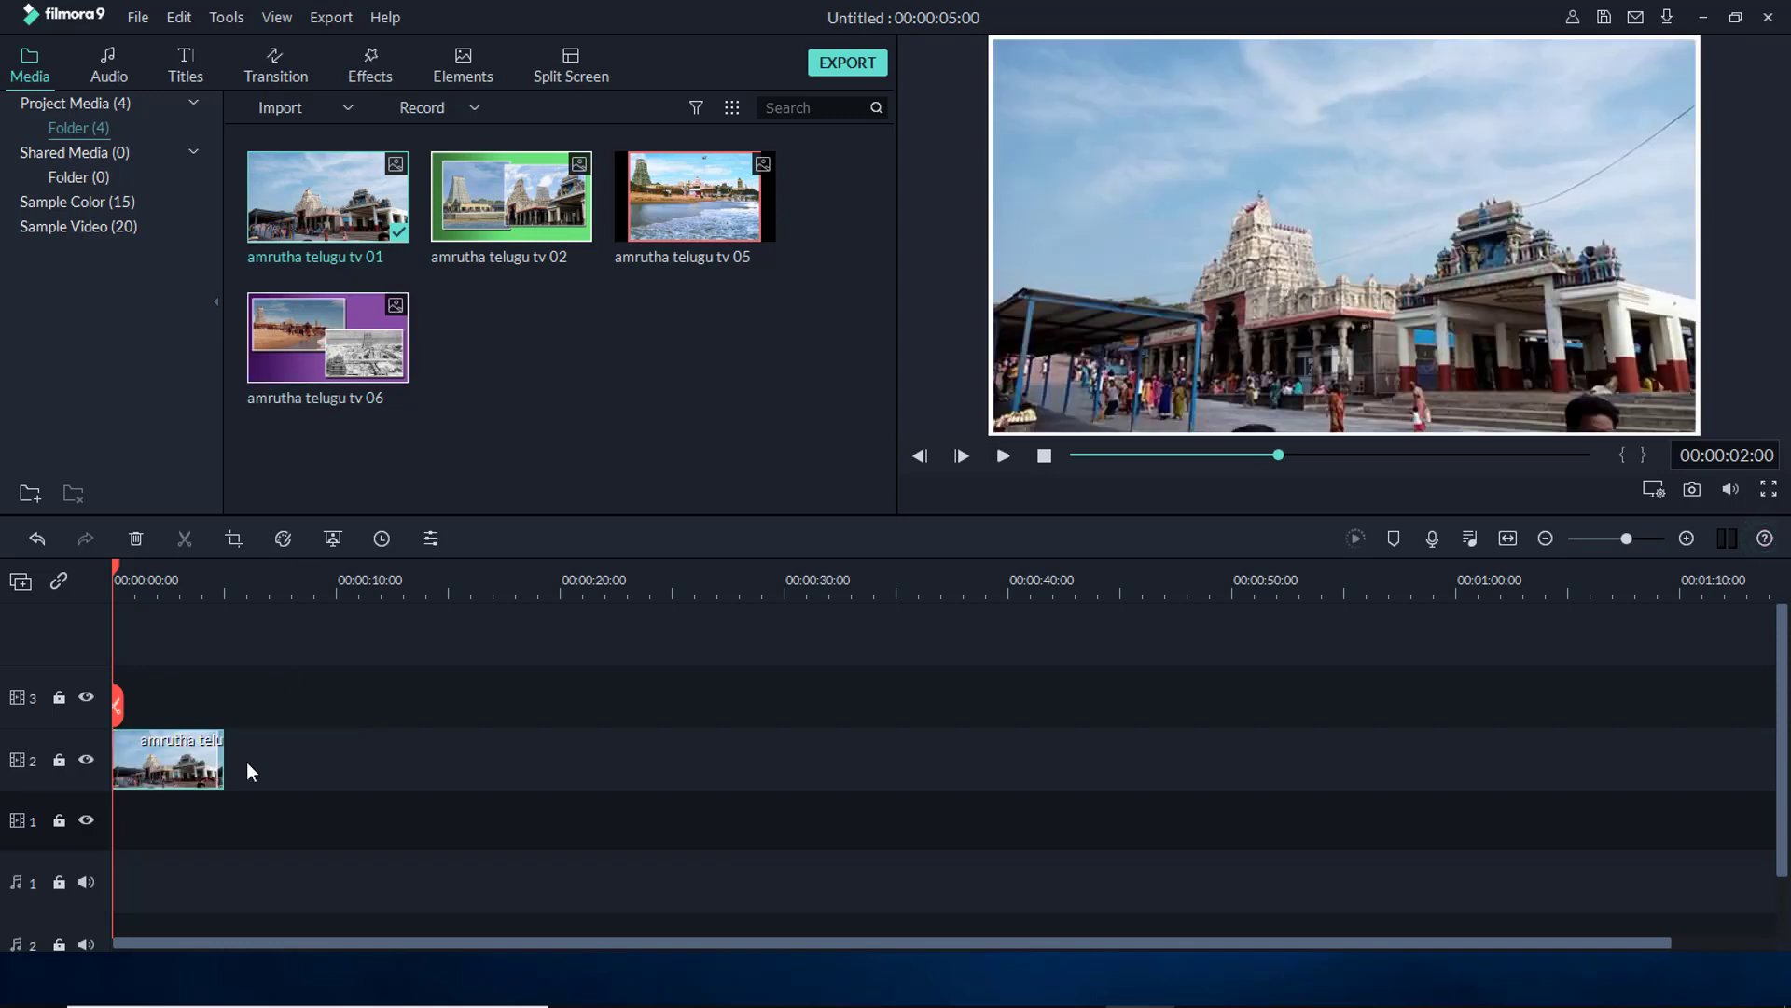
key(Delete)
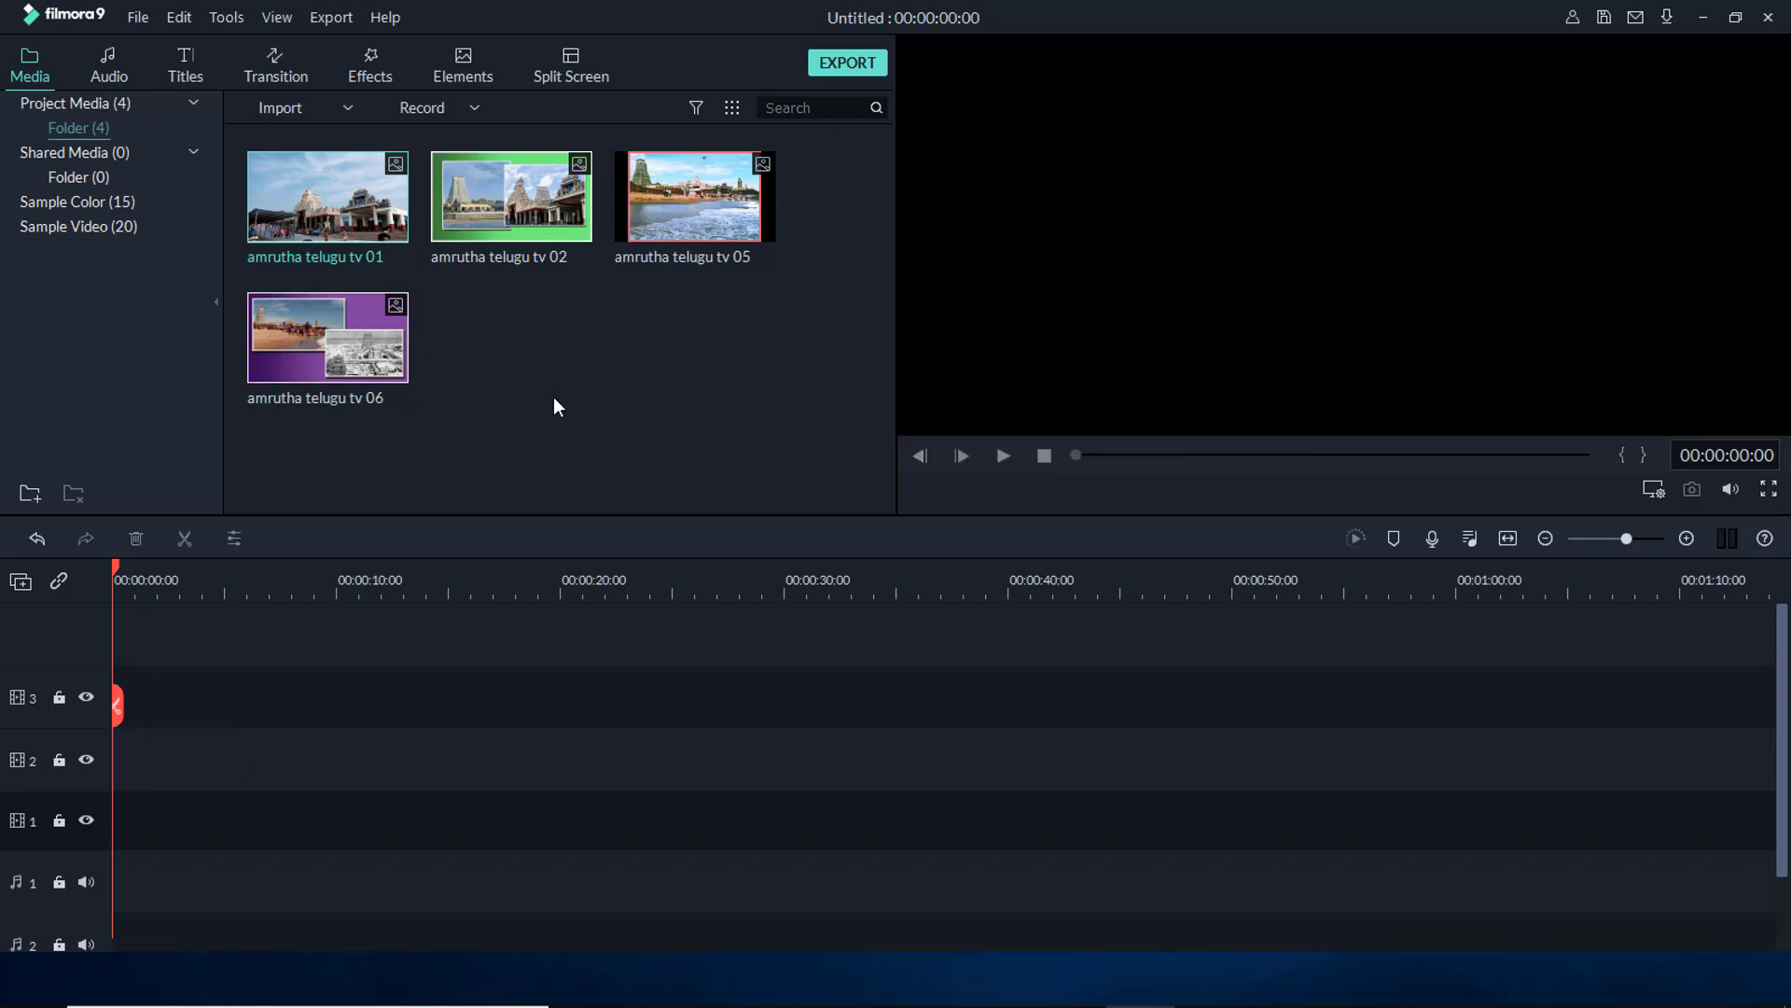
Add images amrutha telugu tv 06, 01, 02 and 05 in that order to video track 1 and return the playhead to the start
click(373, 335)
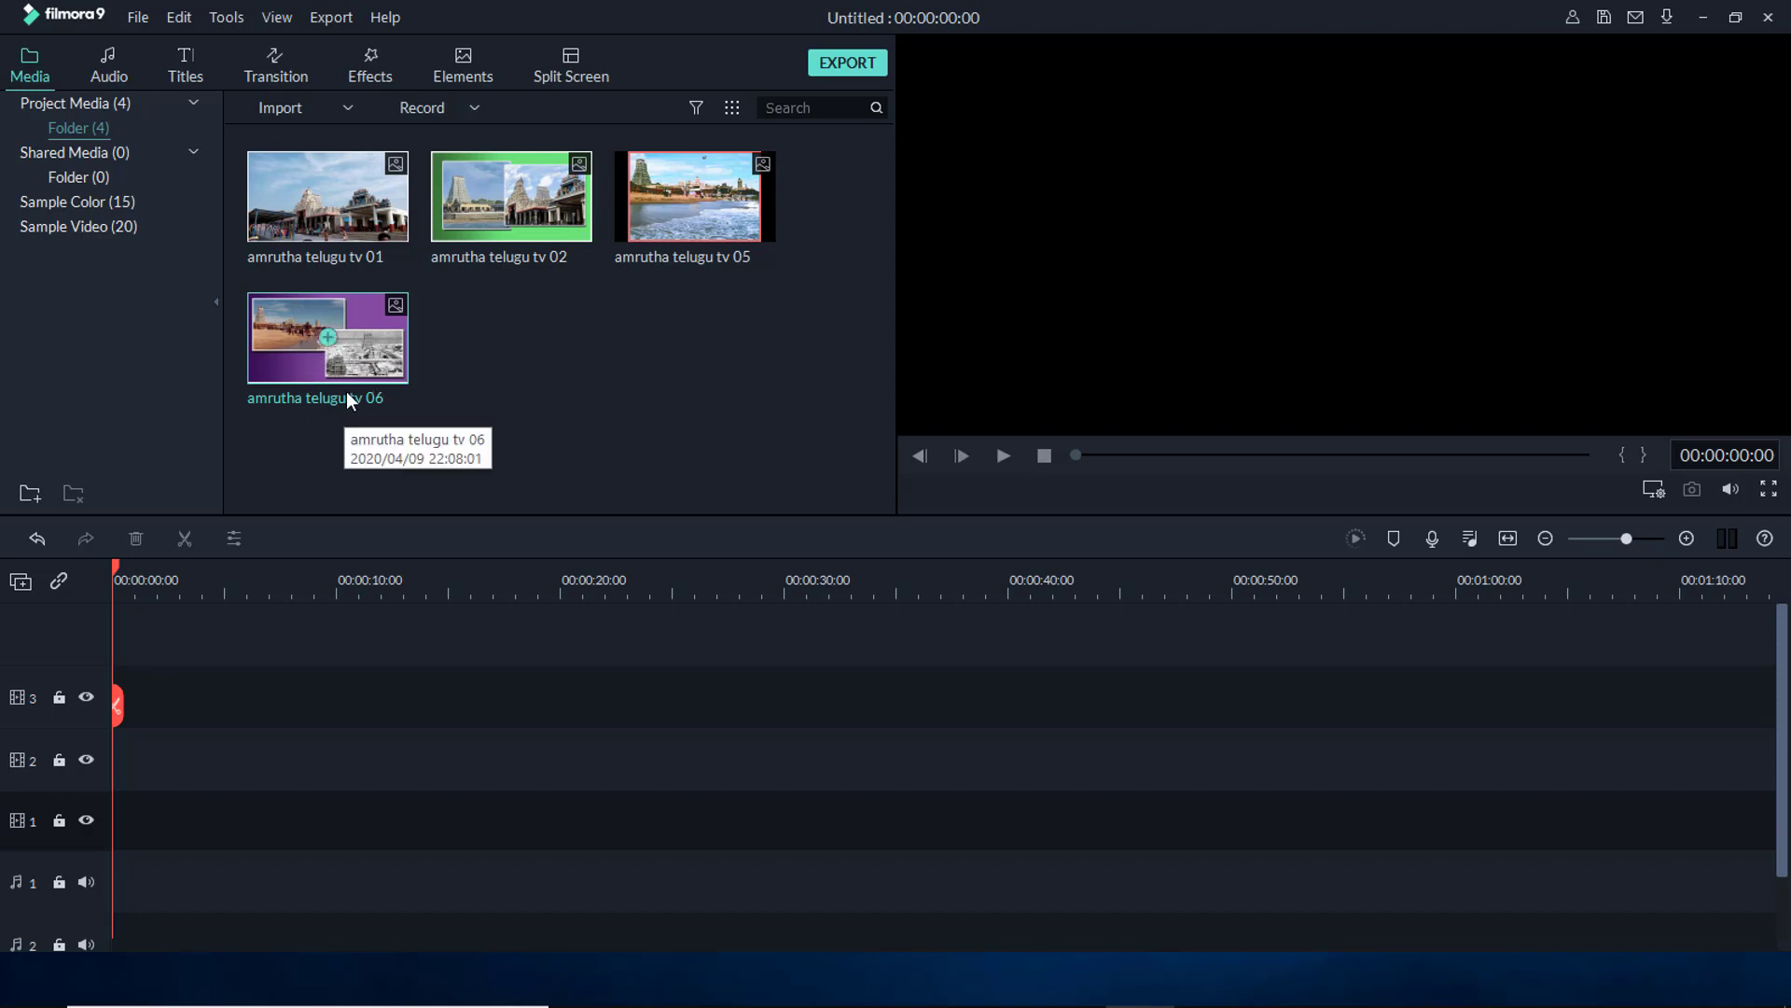
click(328, 339)
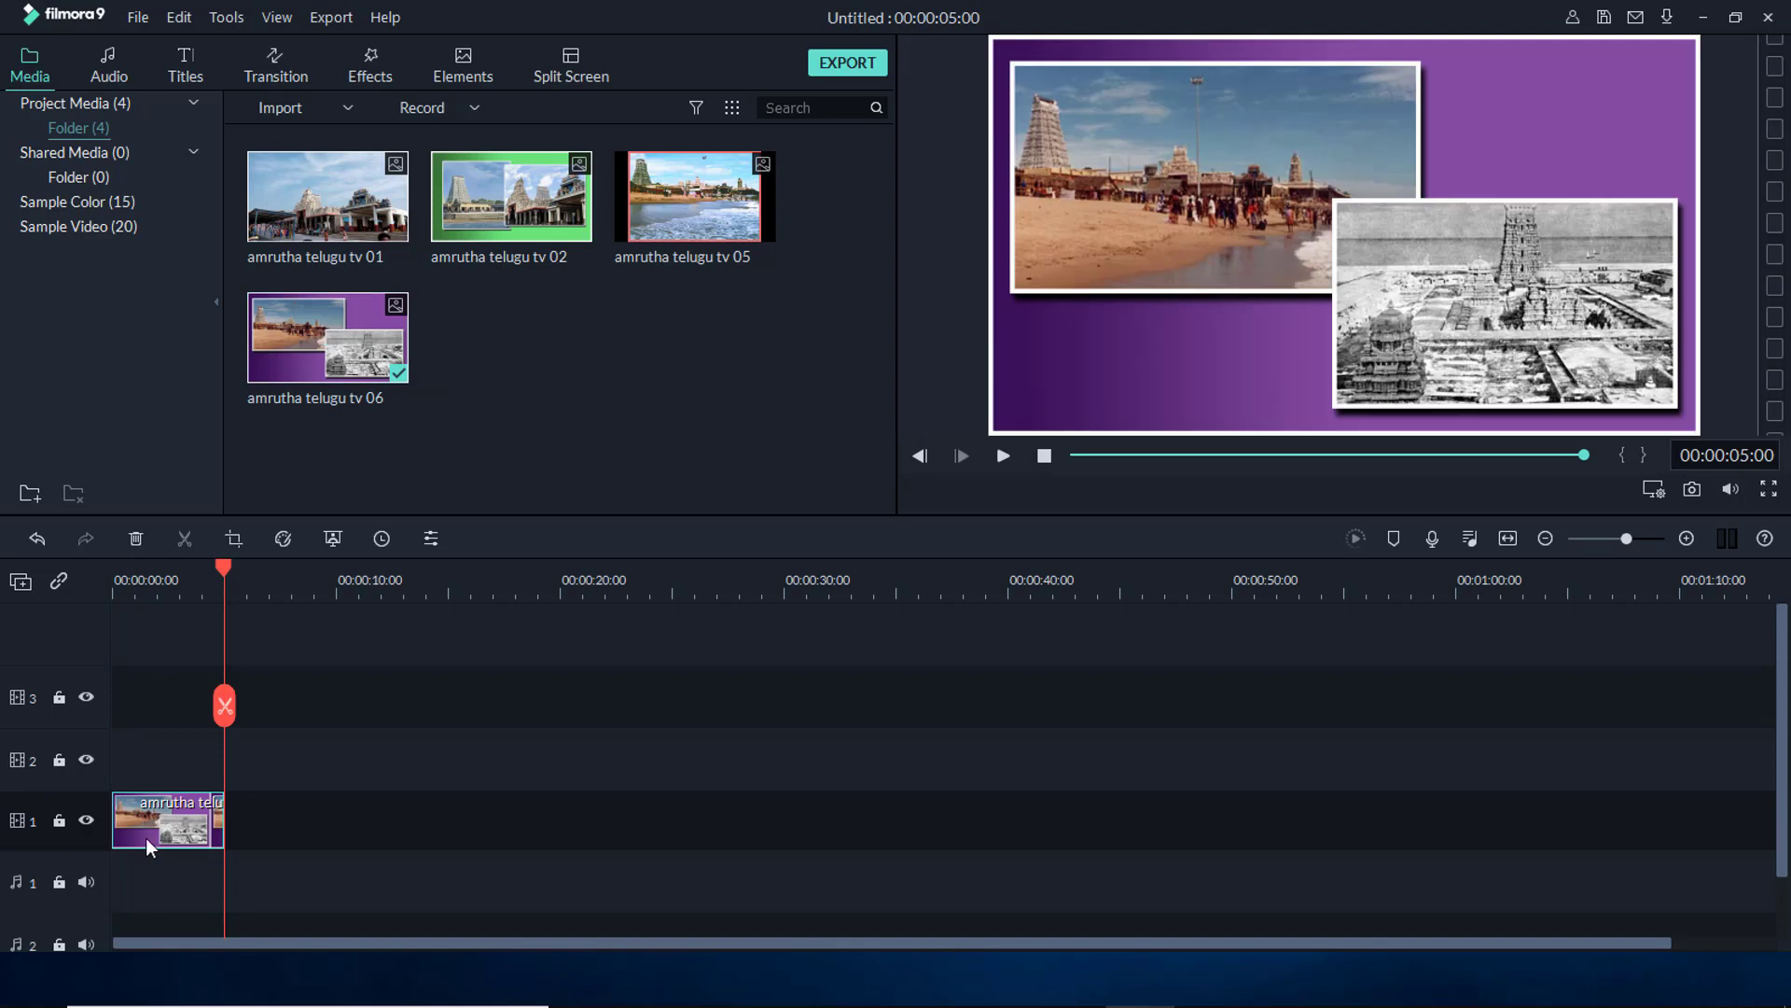
click(326, 194)
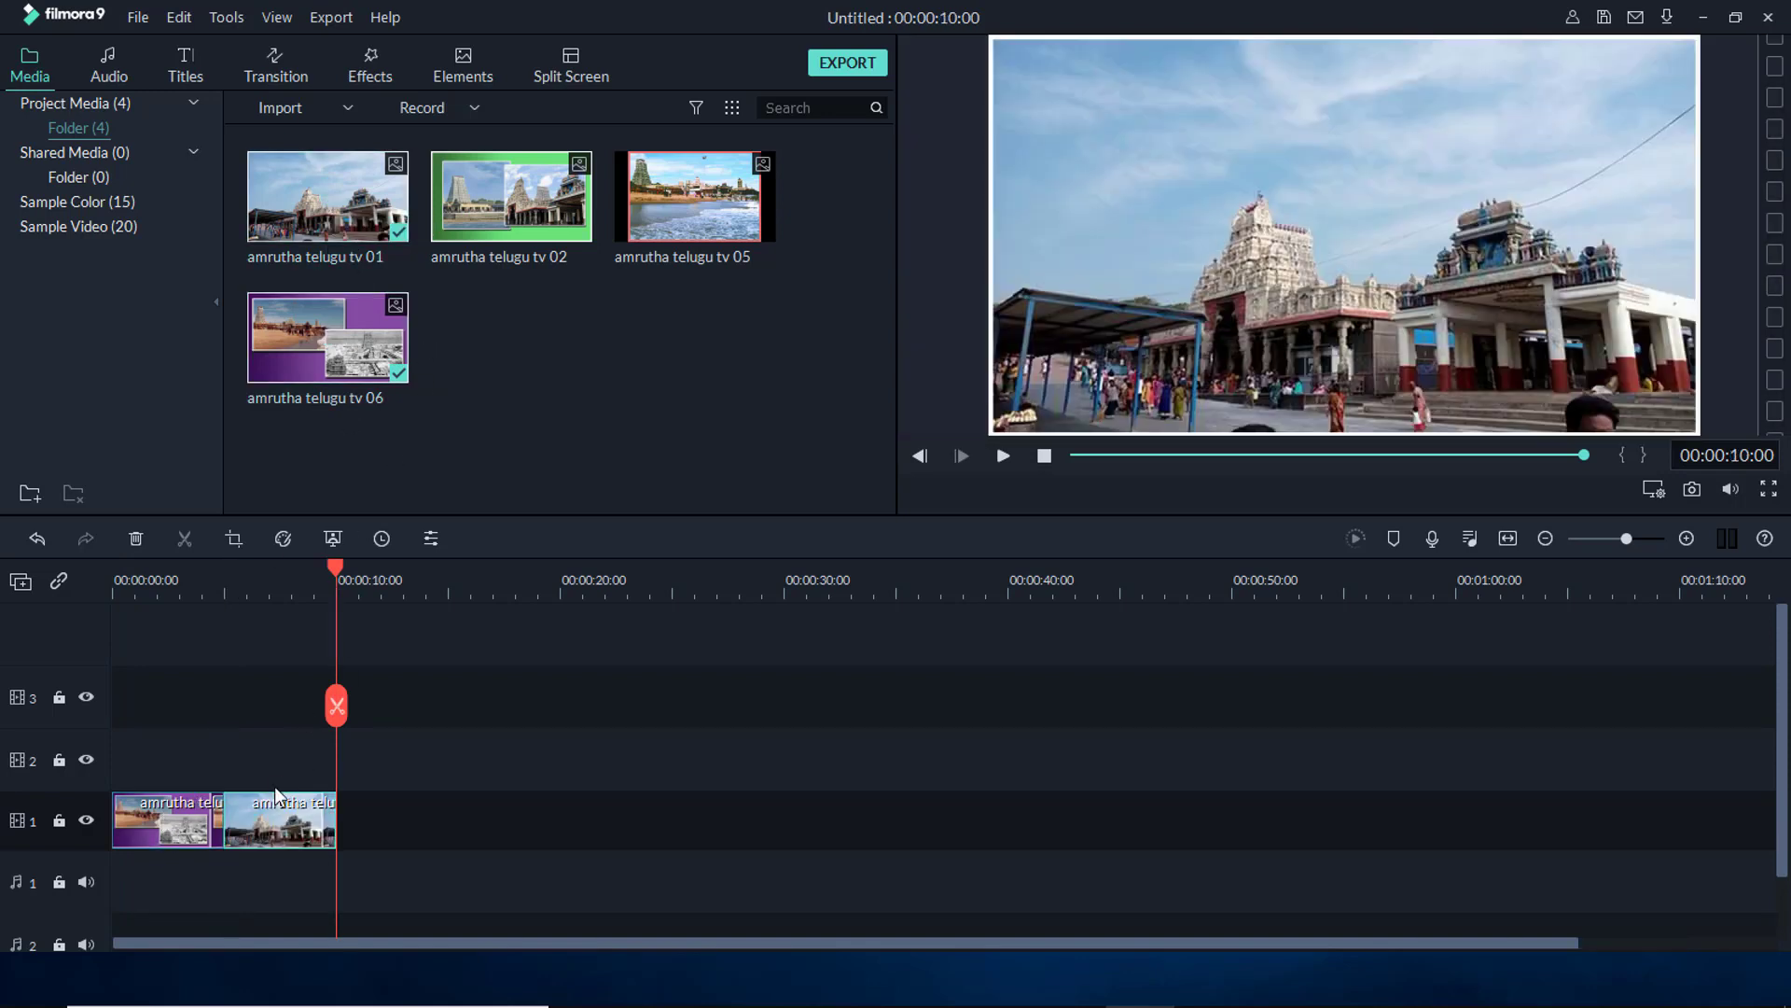
click(513, 201)
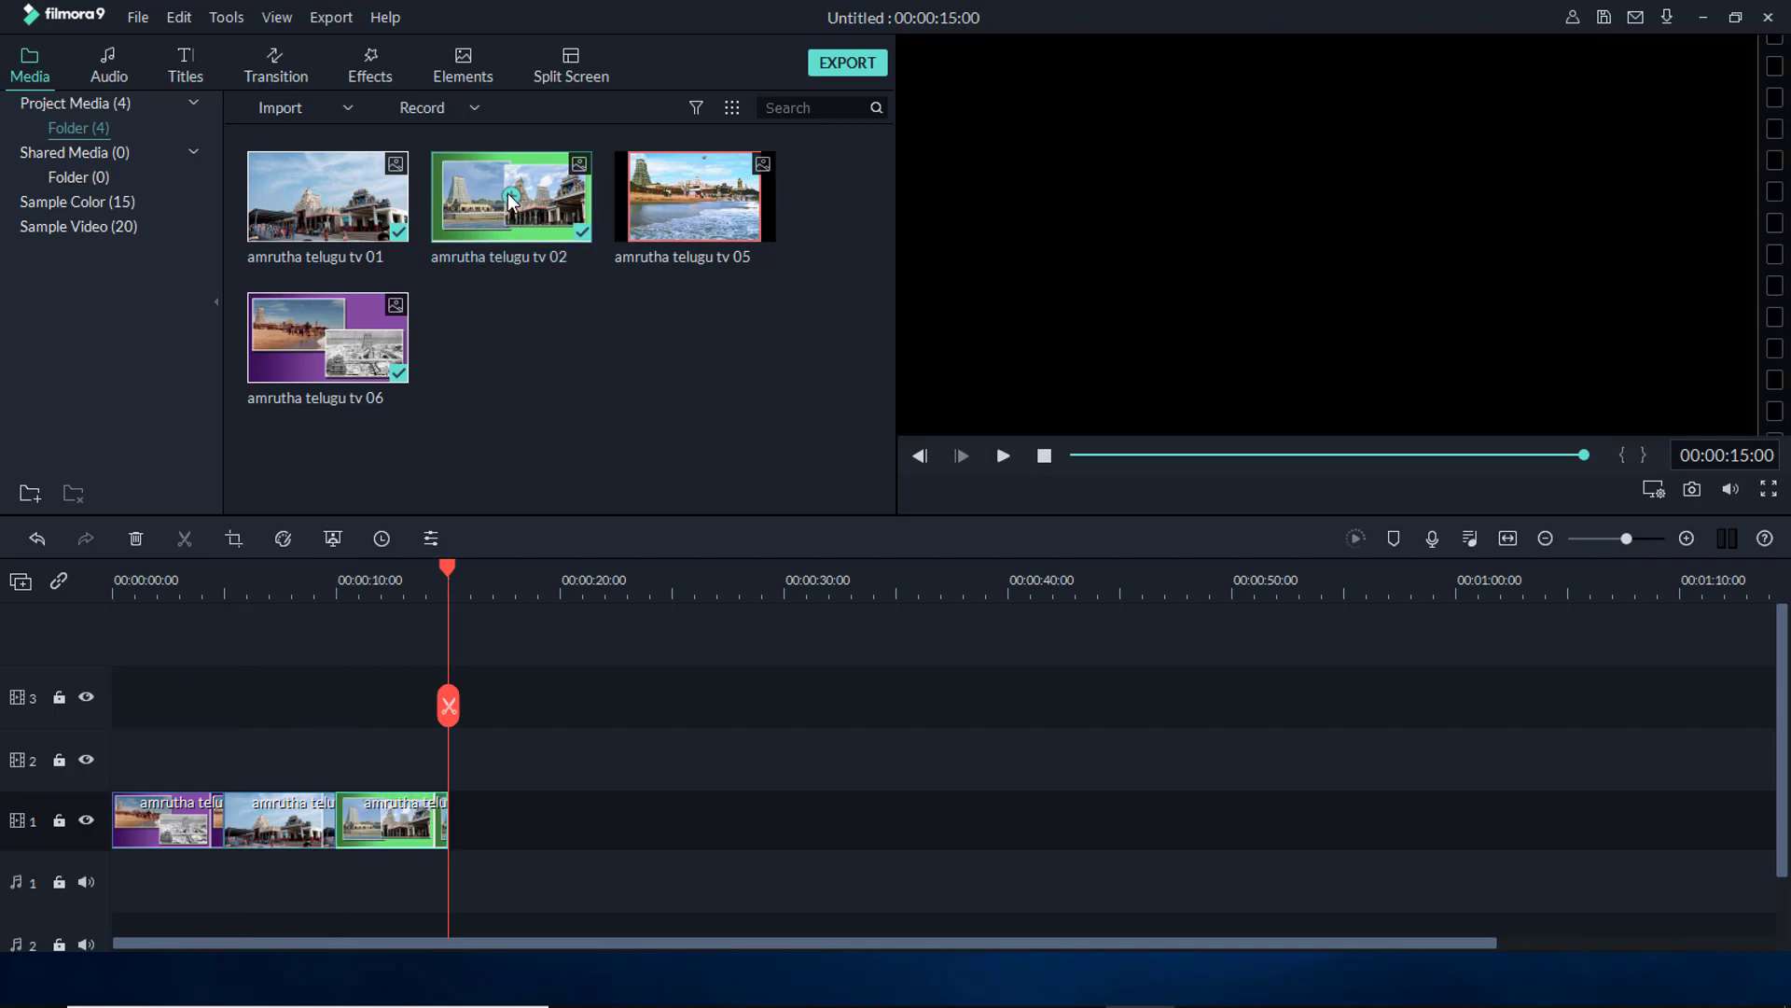
click(697, 196)
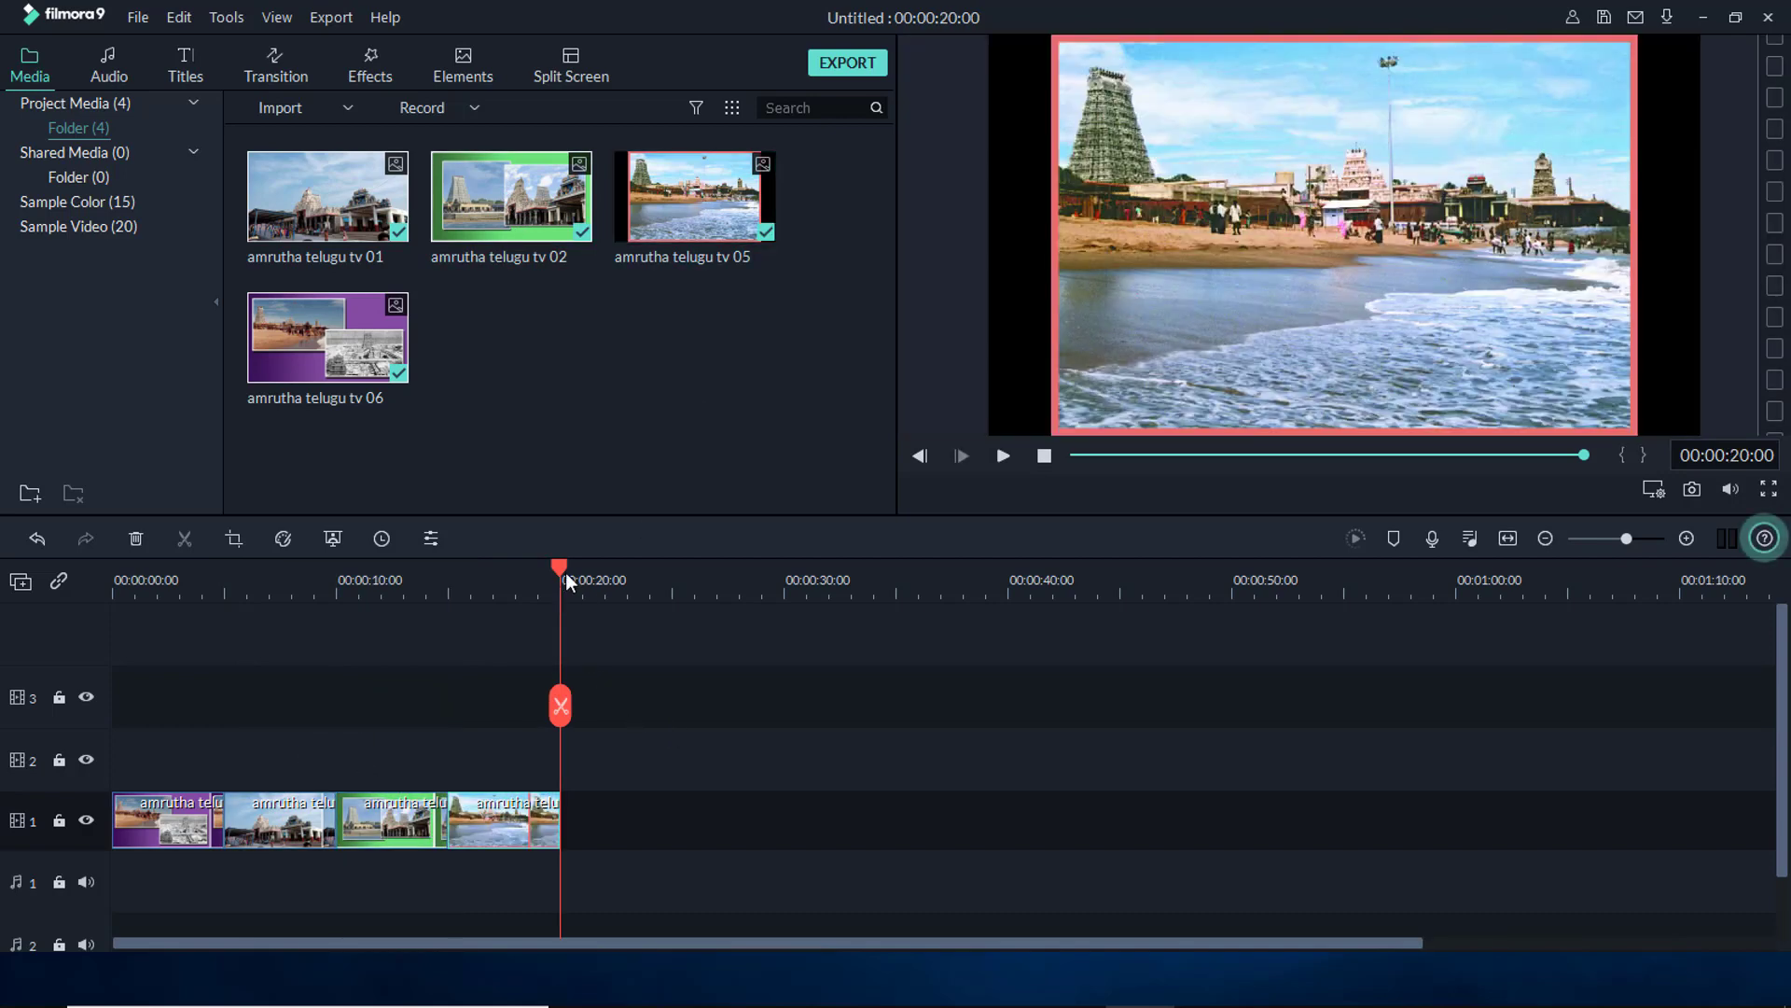
drag(566, 565, 110, 568)
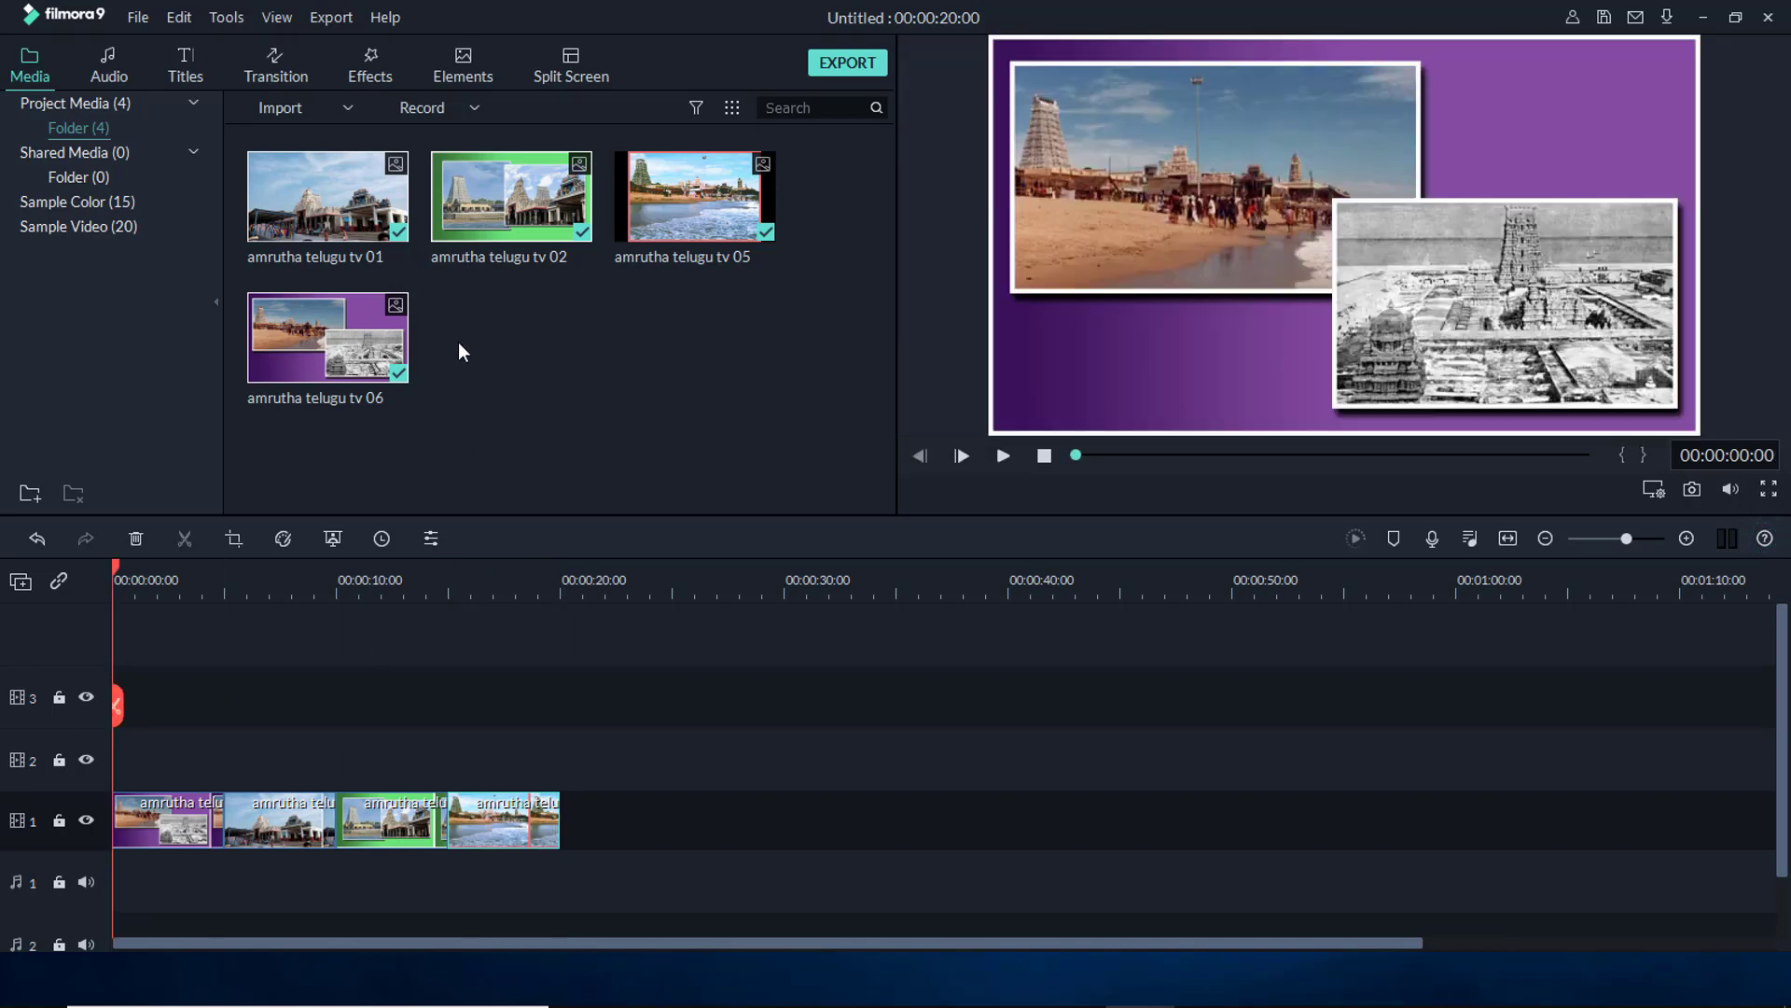
Select all four image clips on video track 1 and delete them from the timeline
right_click(356, 186)
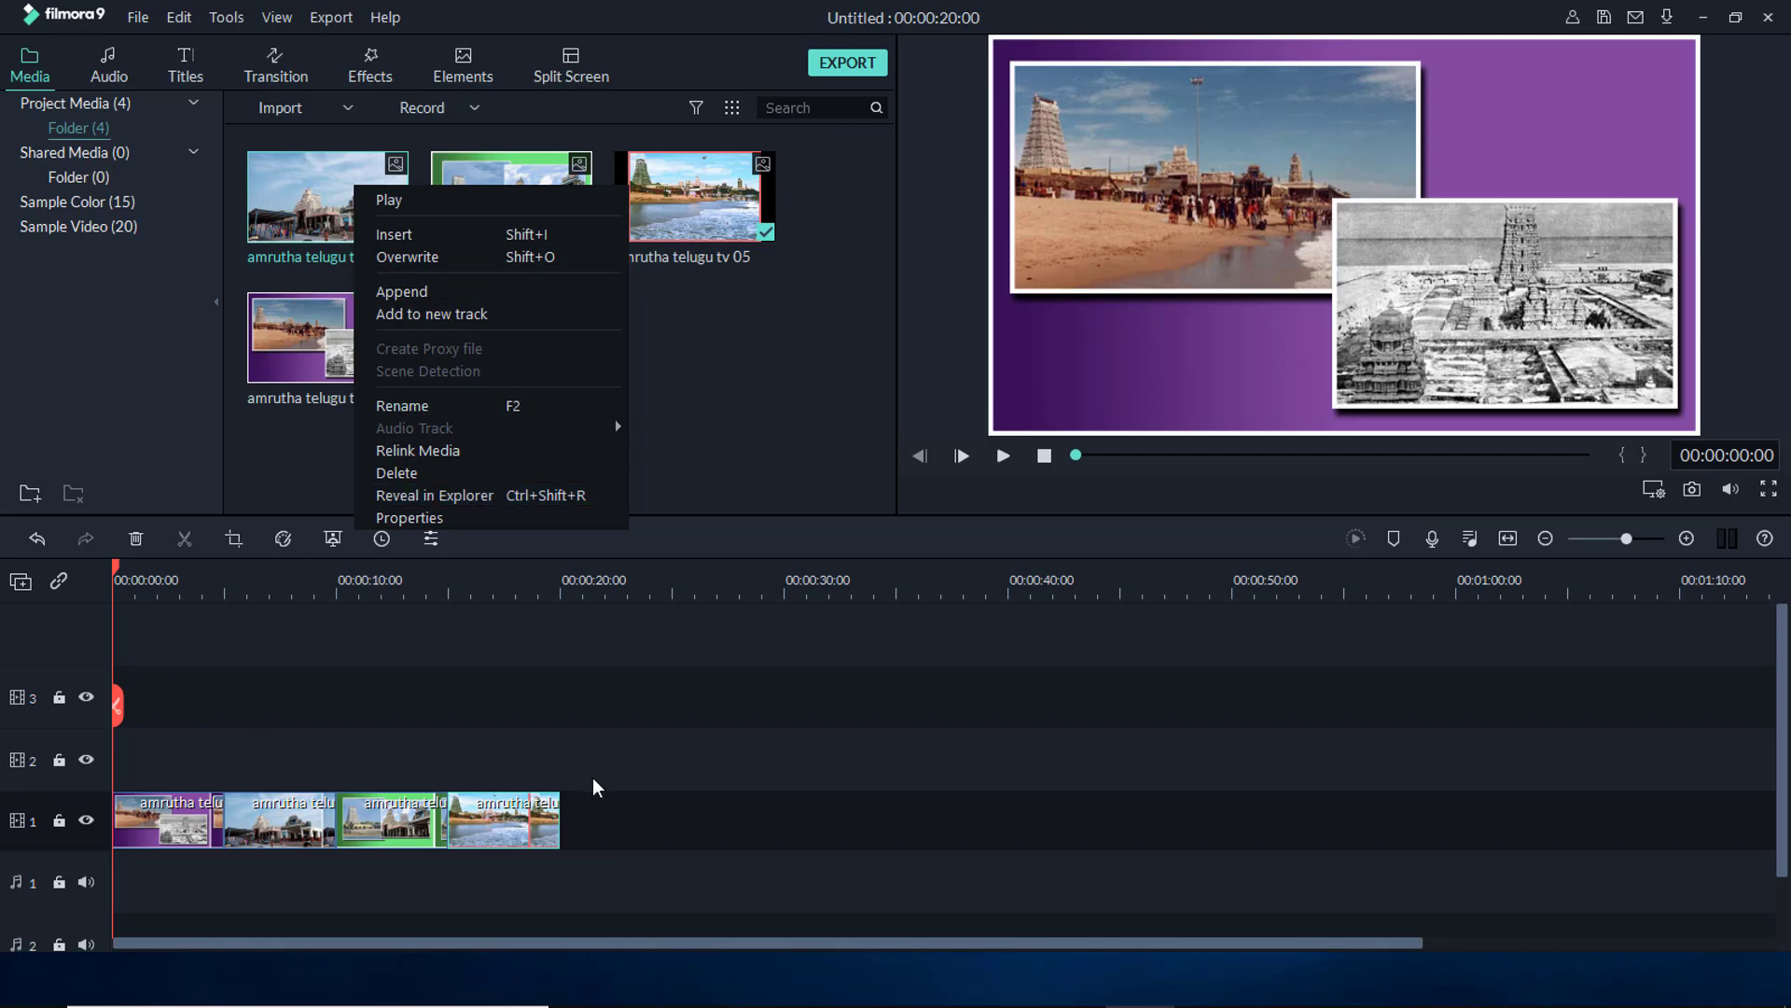
drag(593, 754, 97, 877)
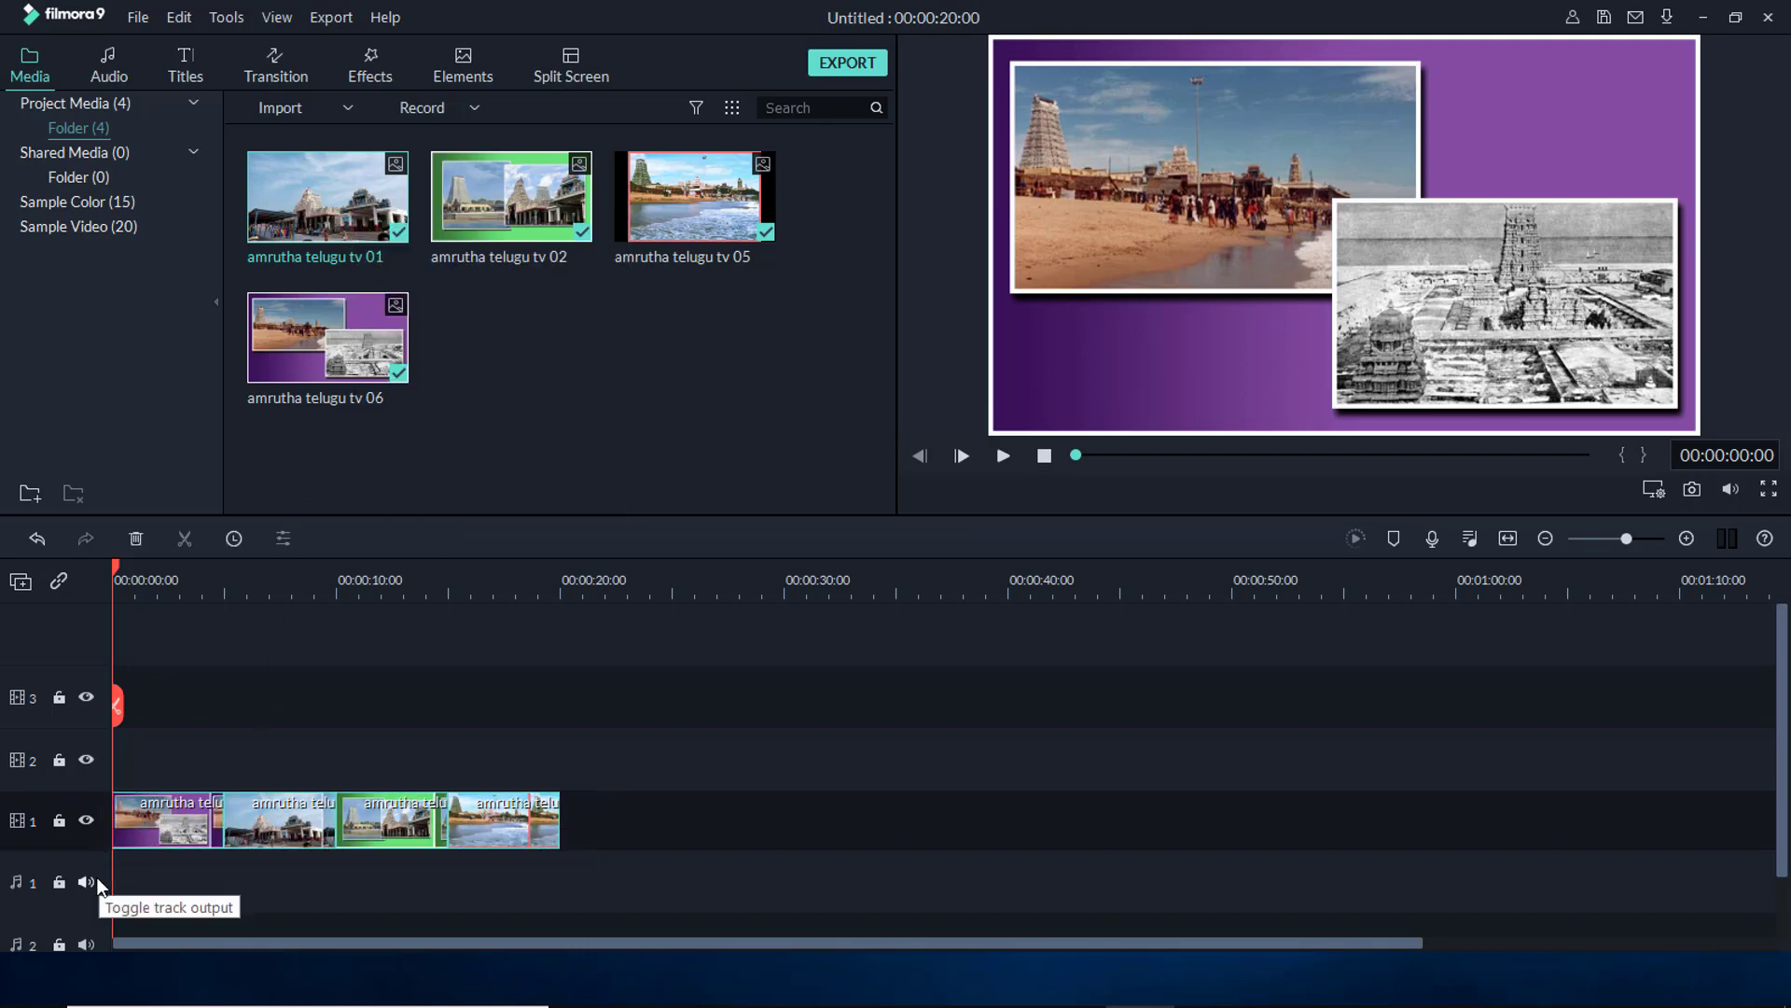
key(Delete)
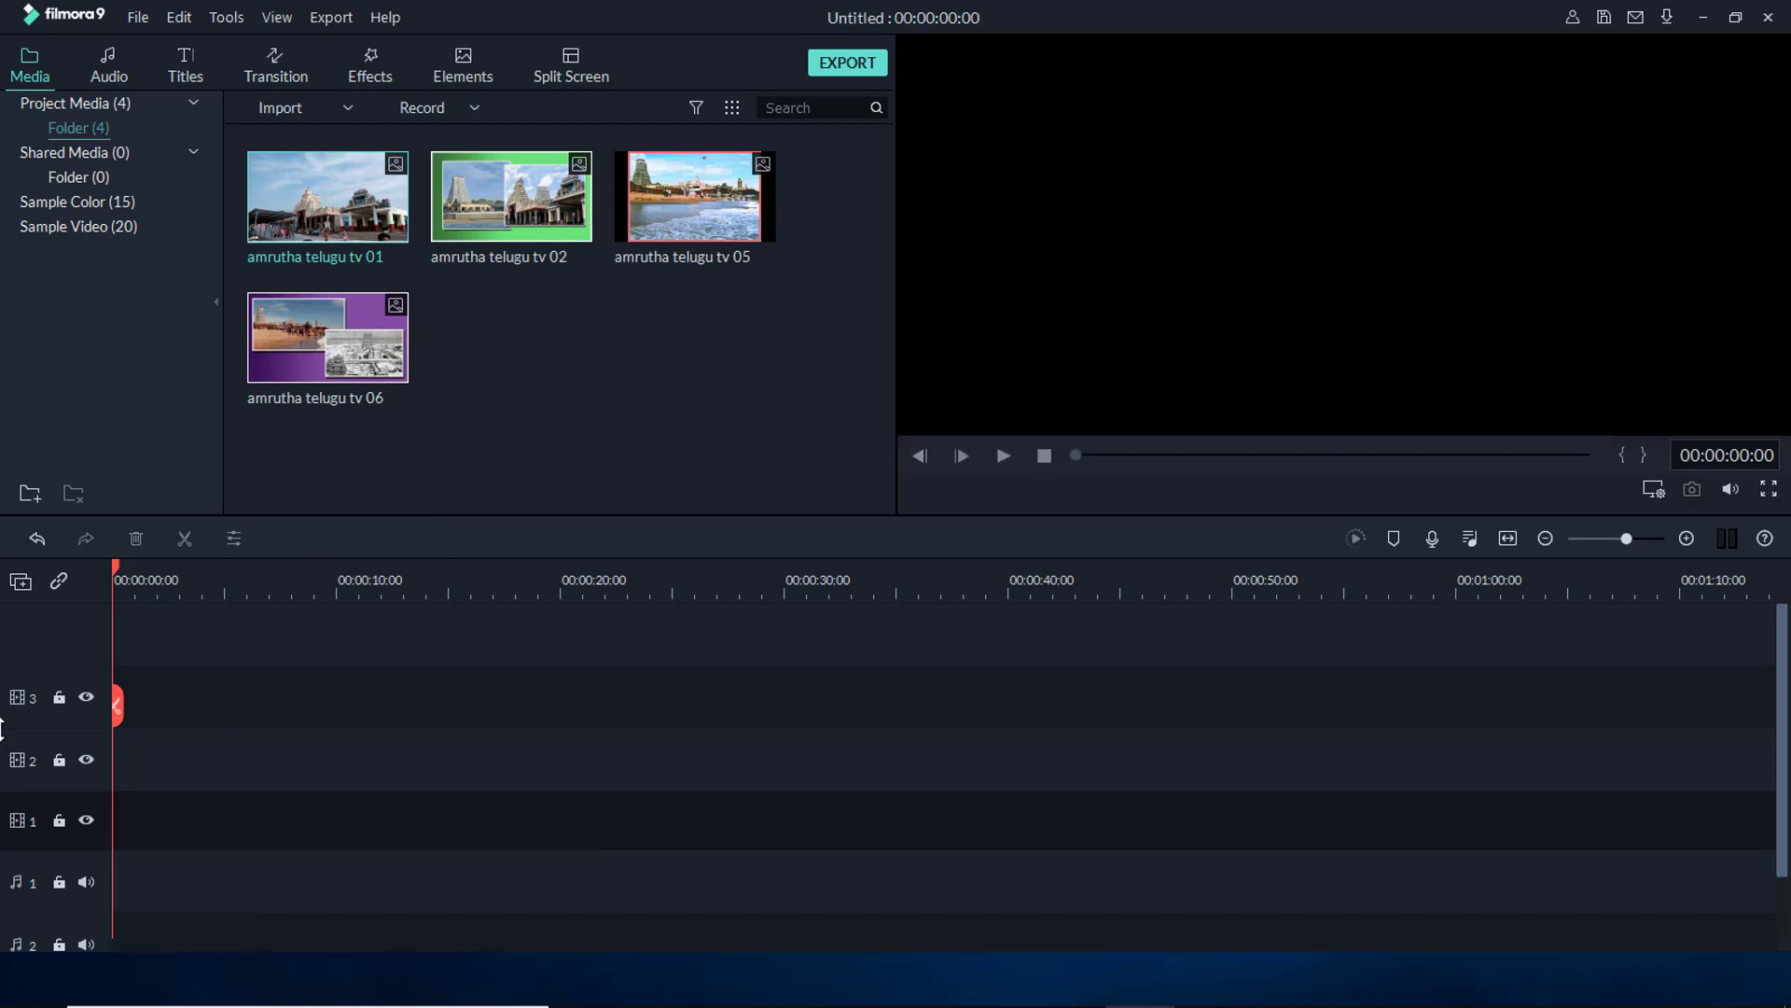
Add the amrutha telugu tv 01 image to the timeline from its media library options and delete the clip again
right_click(283, 190)
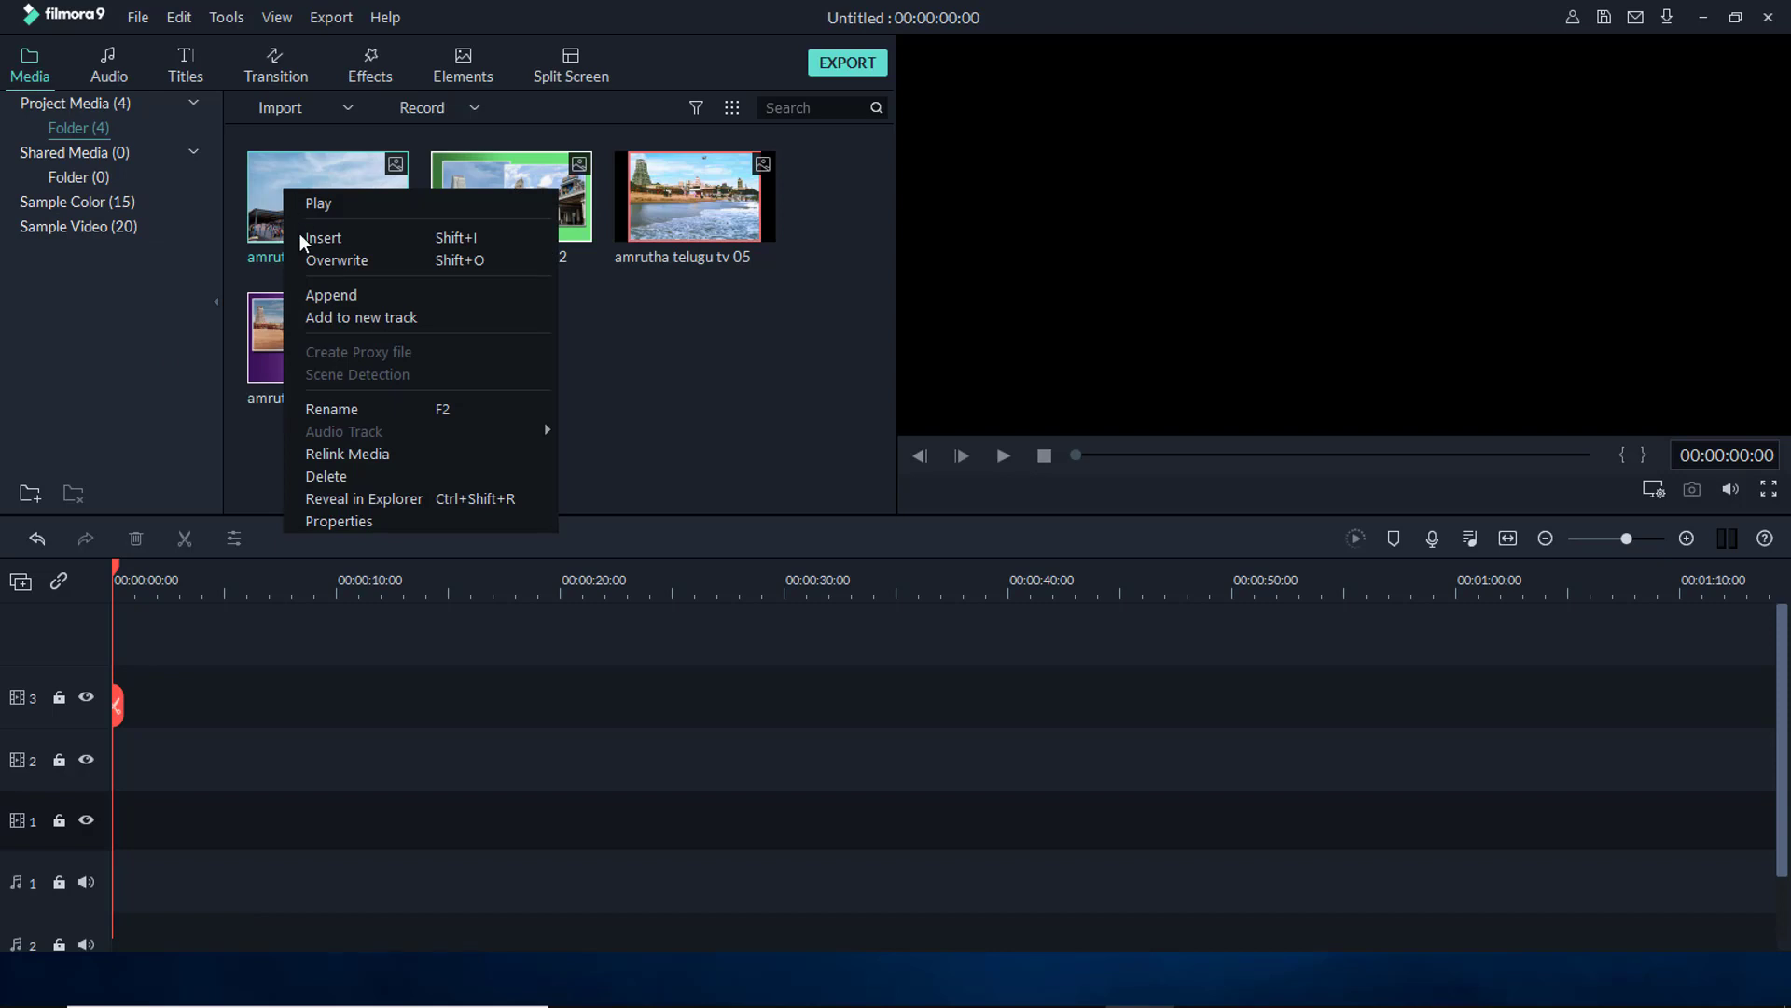
click(321, 320)
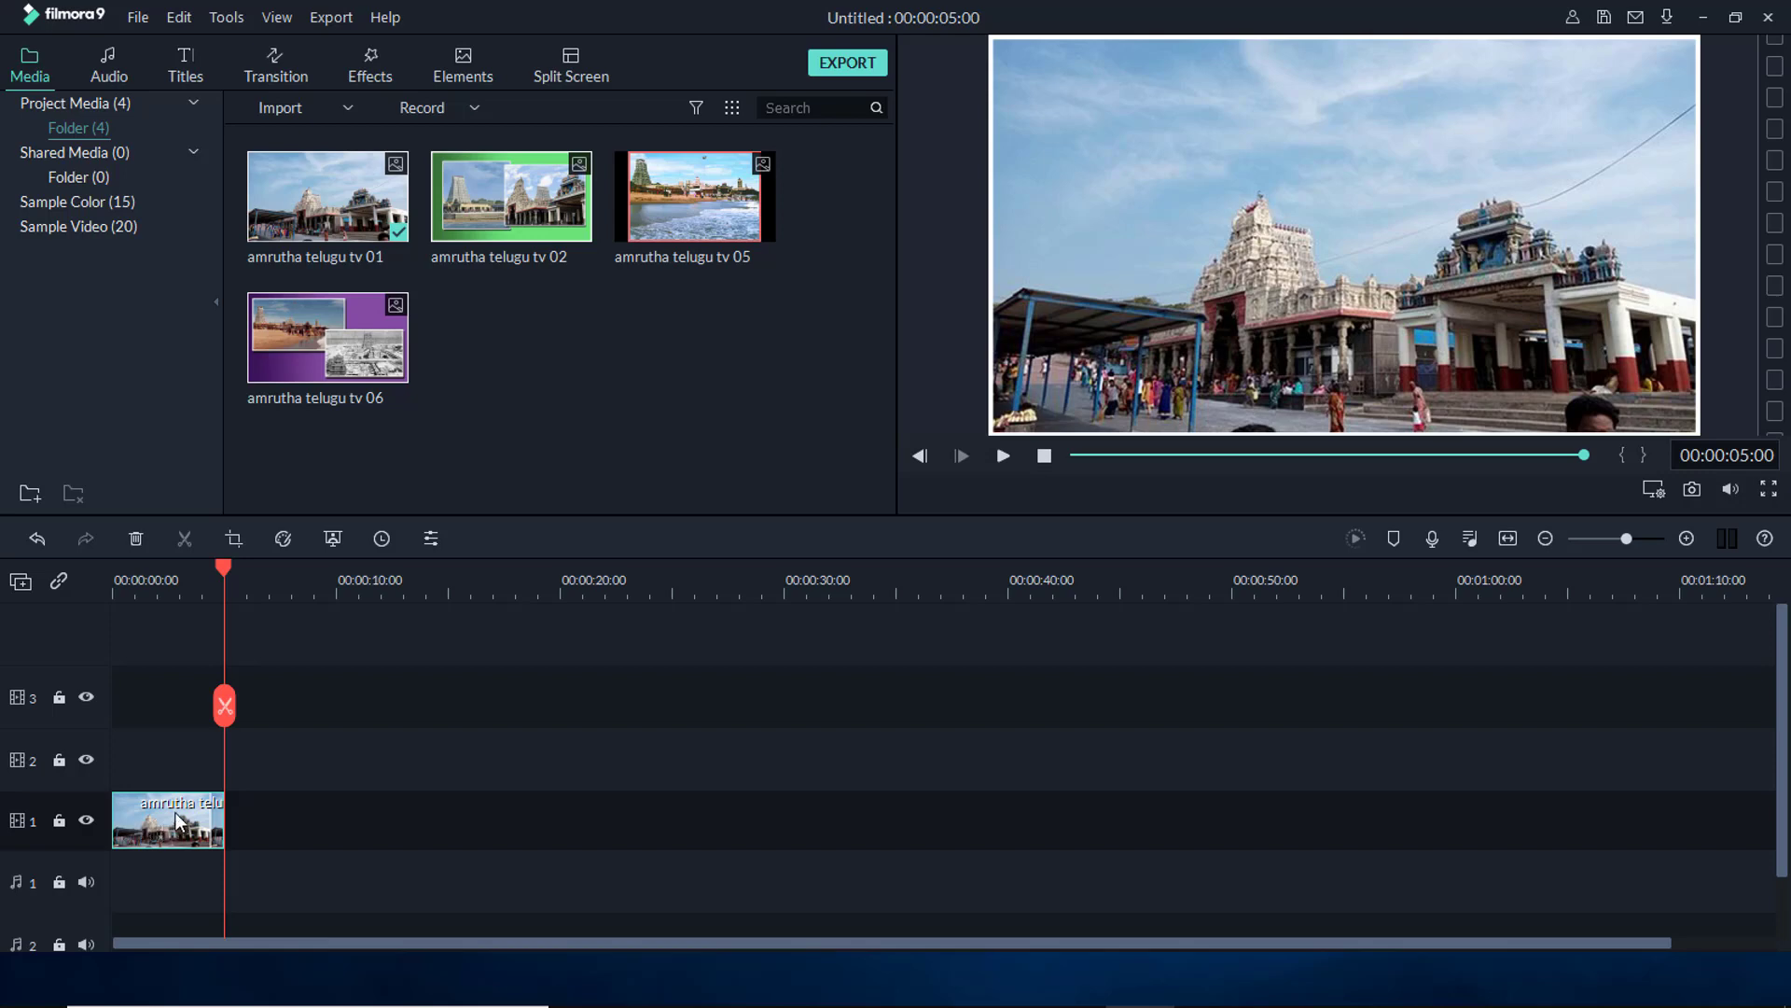
key(Delete)
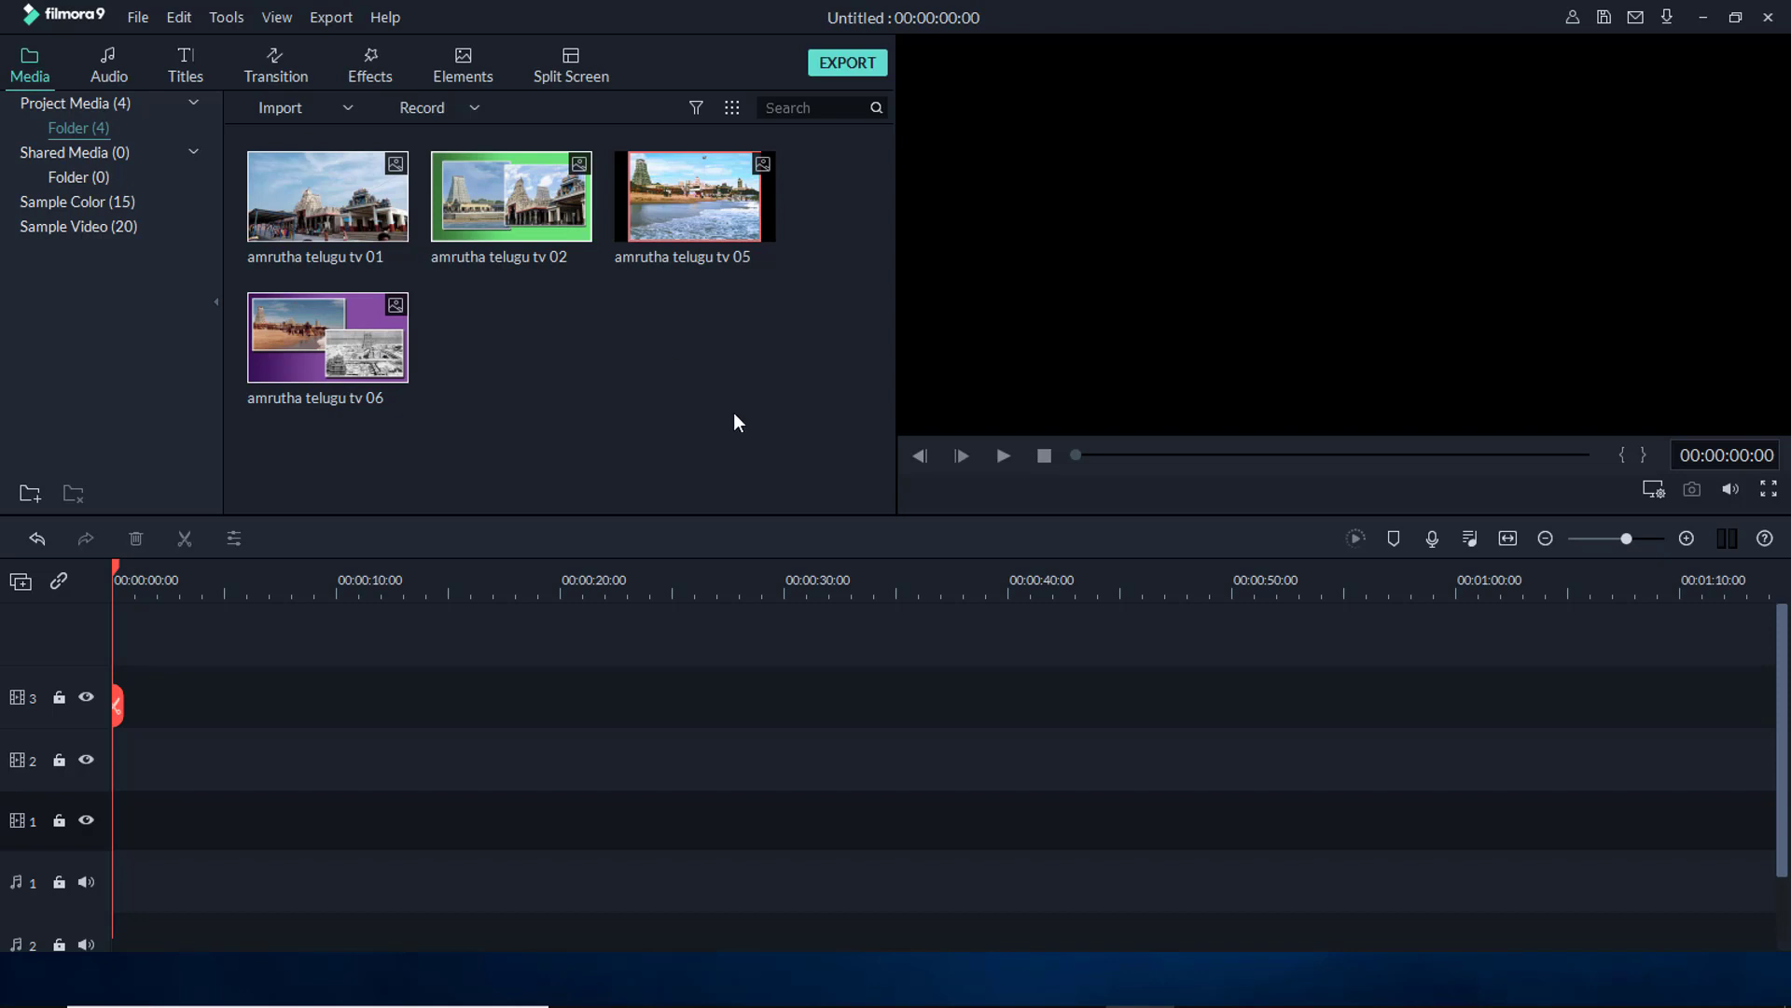
Select all four images in the project media folder and delete them from the library
drag(737, 421, 334, 192)
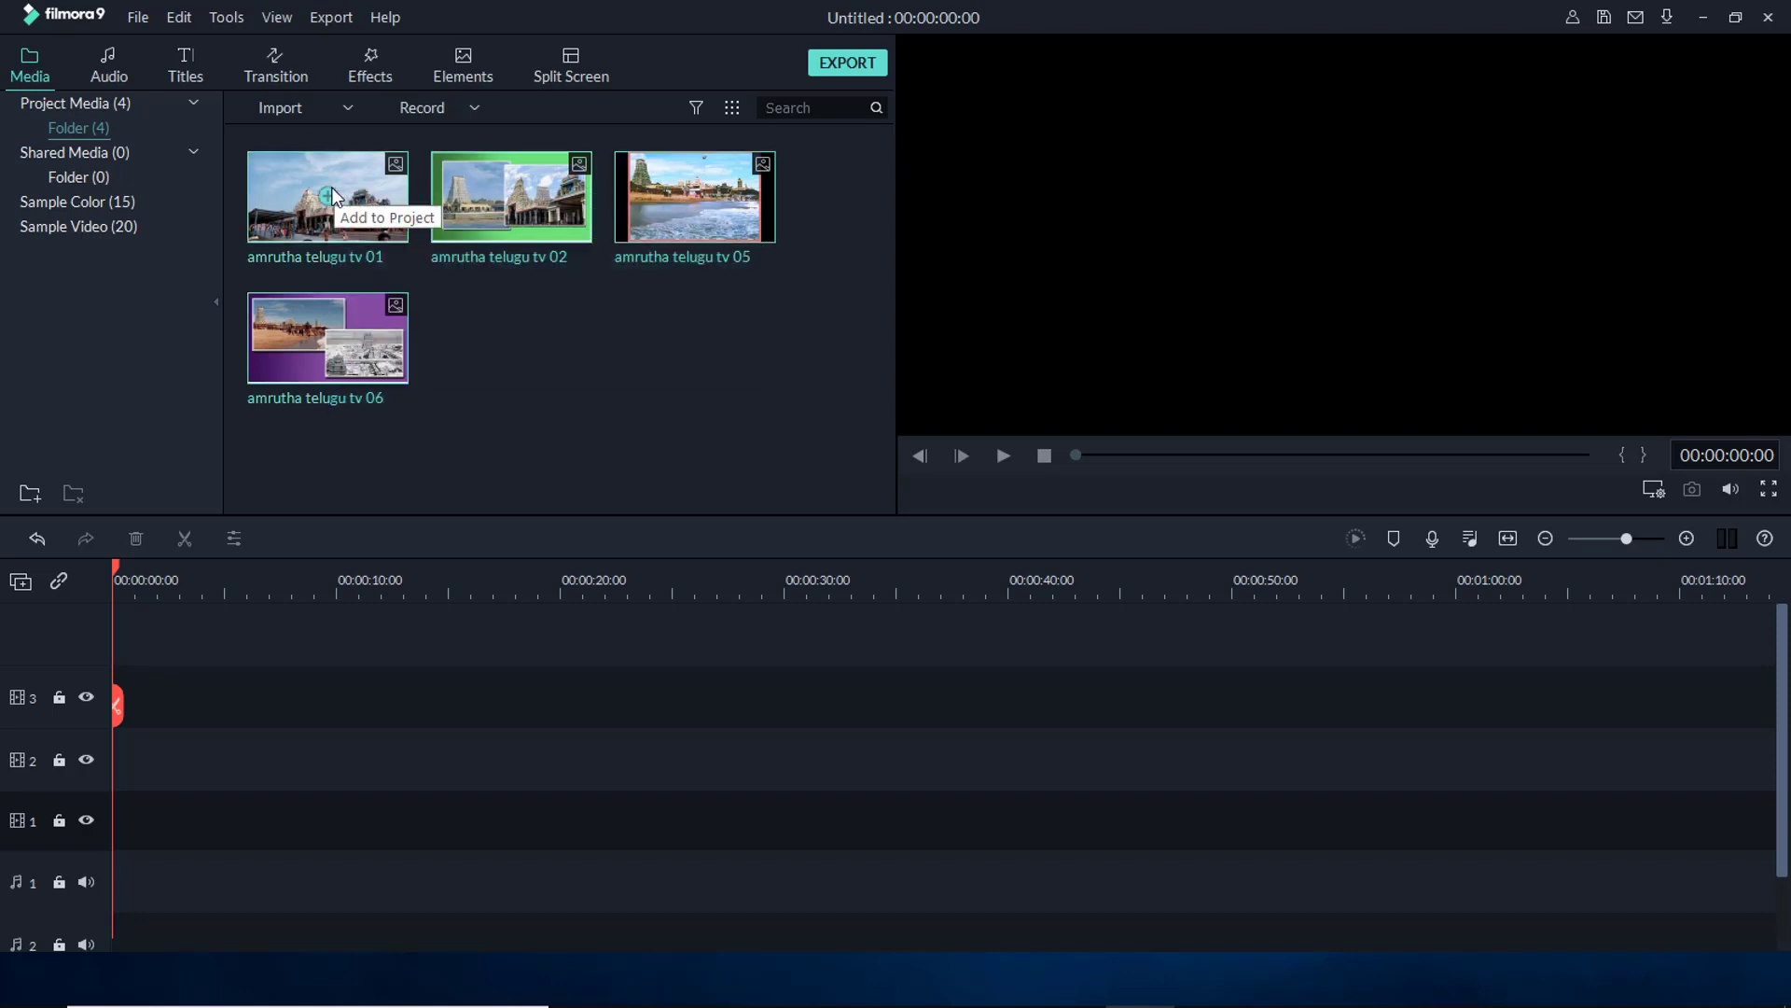
key(Delete)
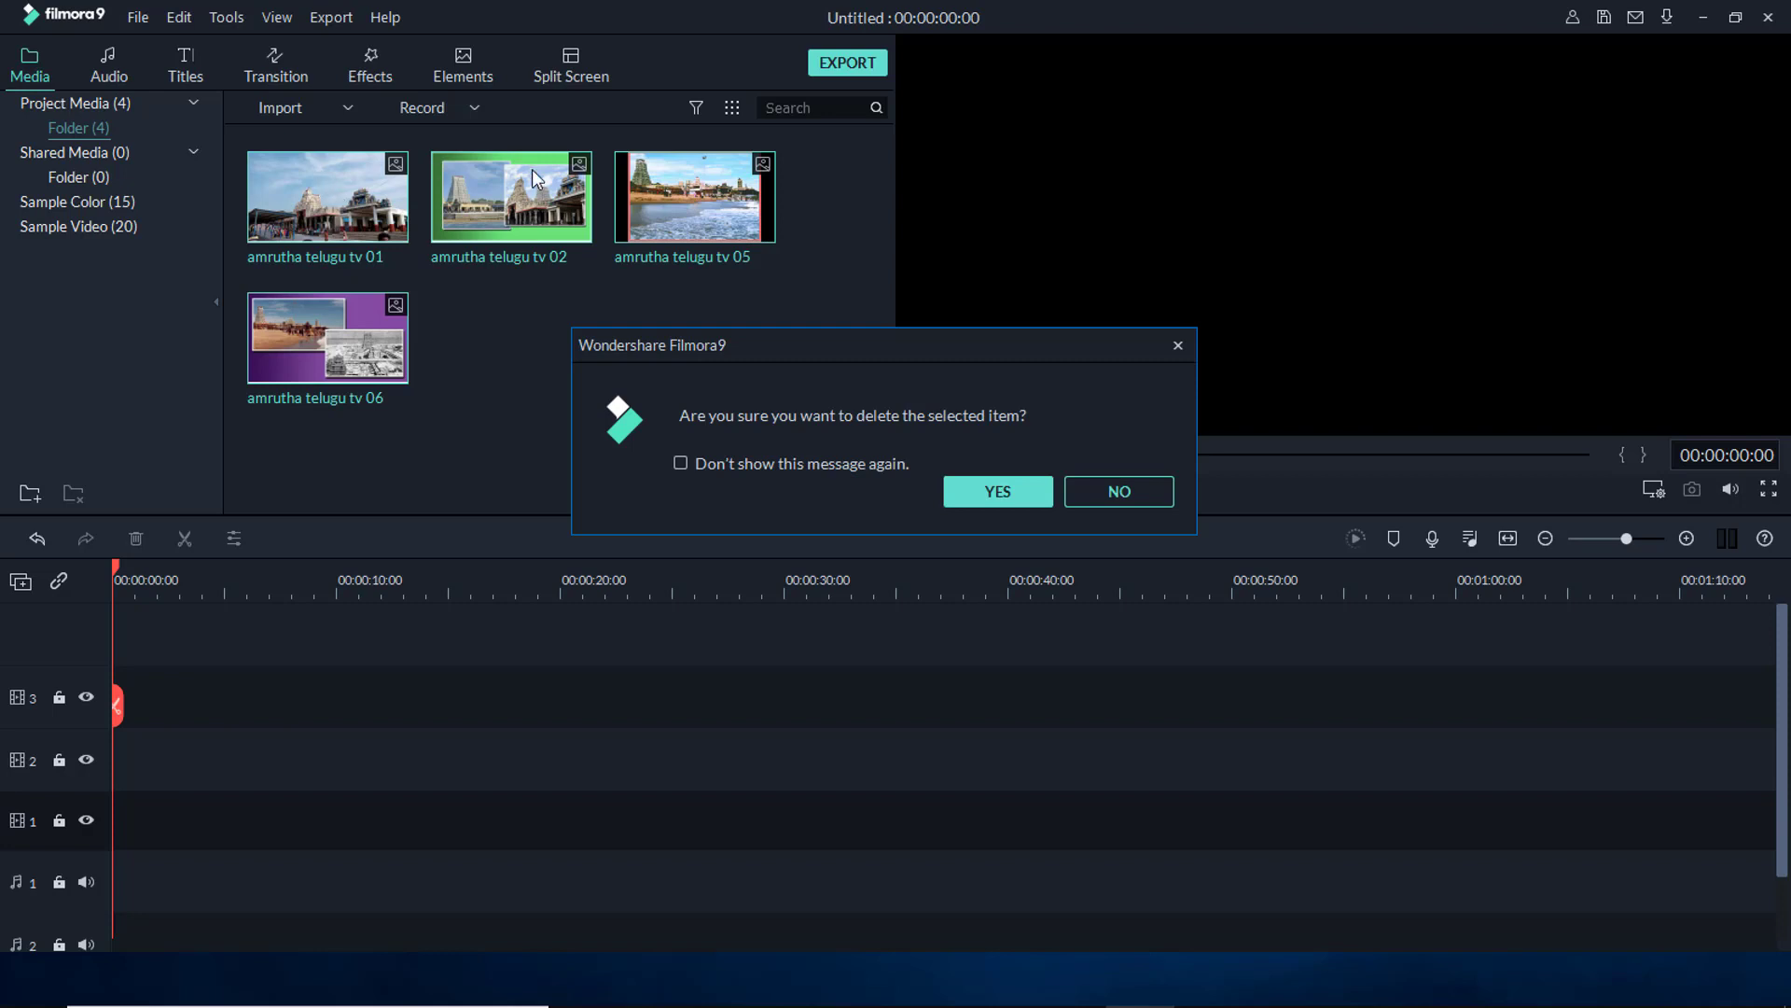
click(983, 484)
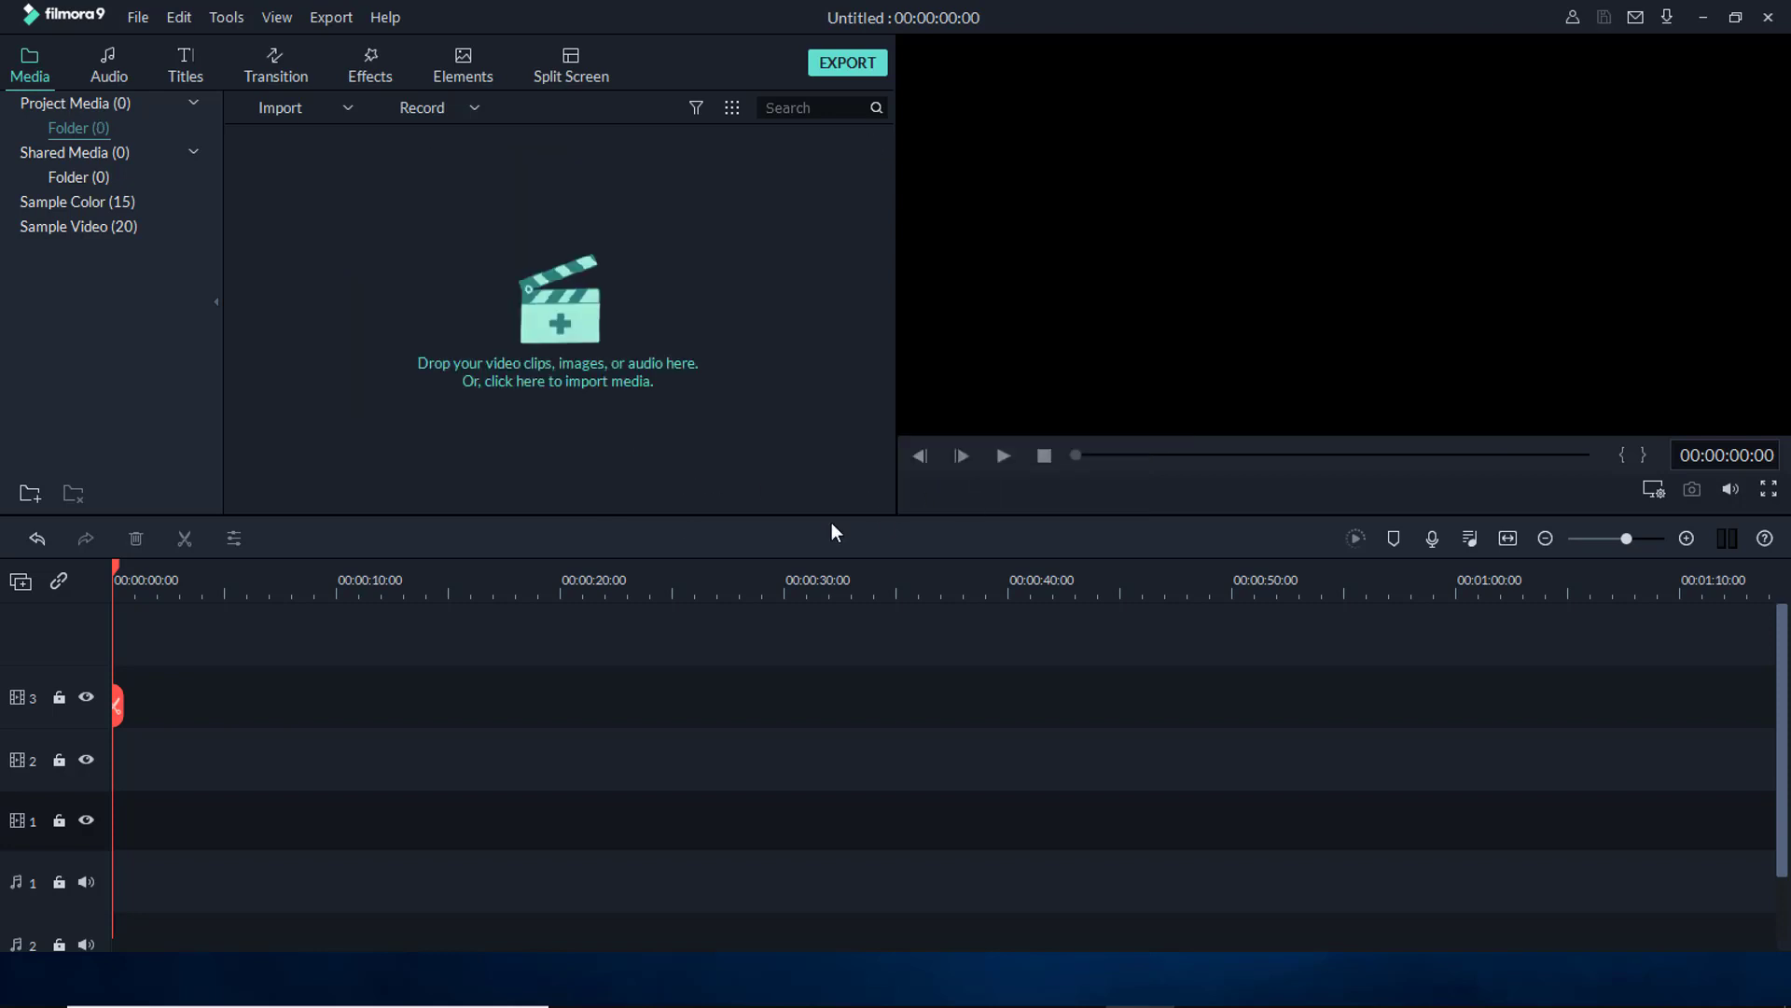
click(350, 109)
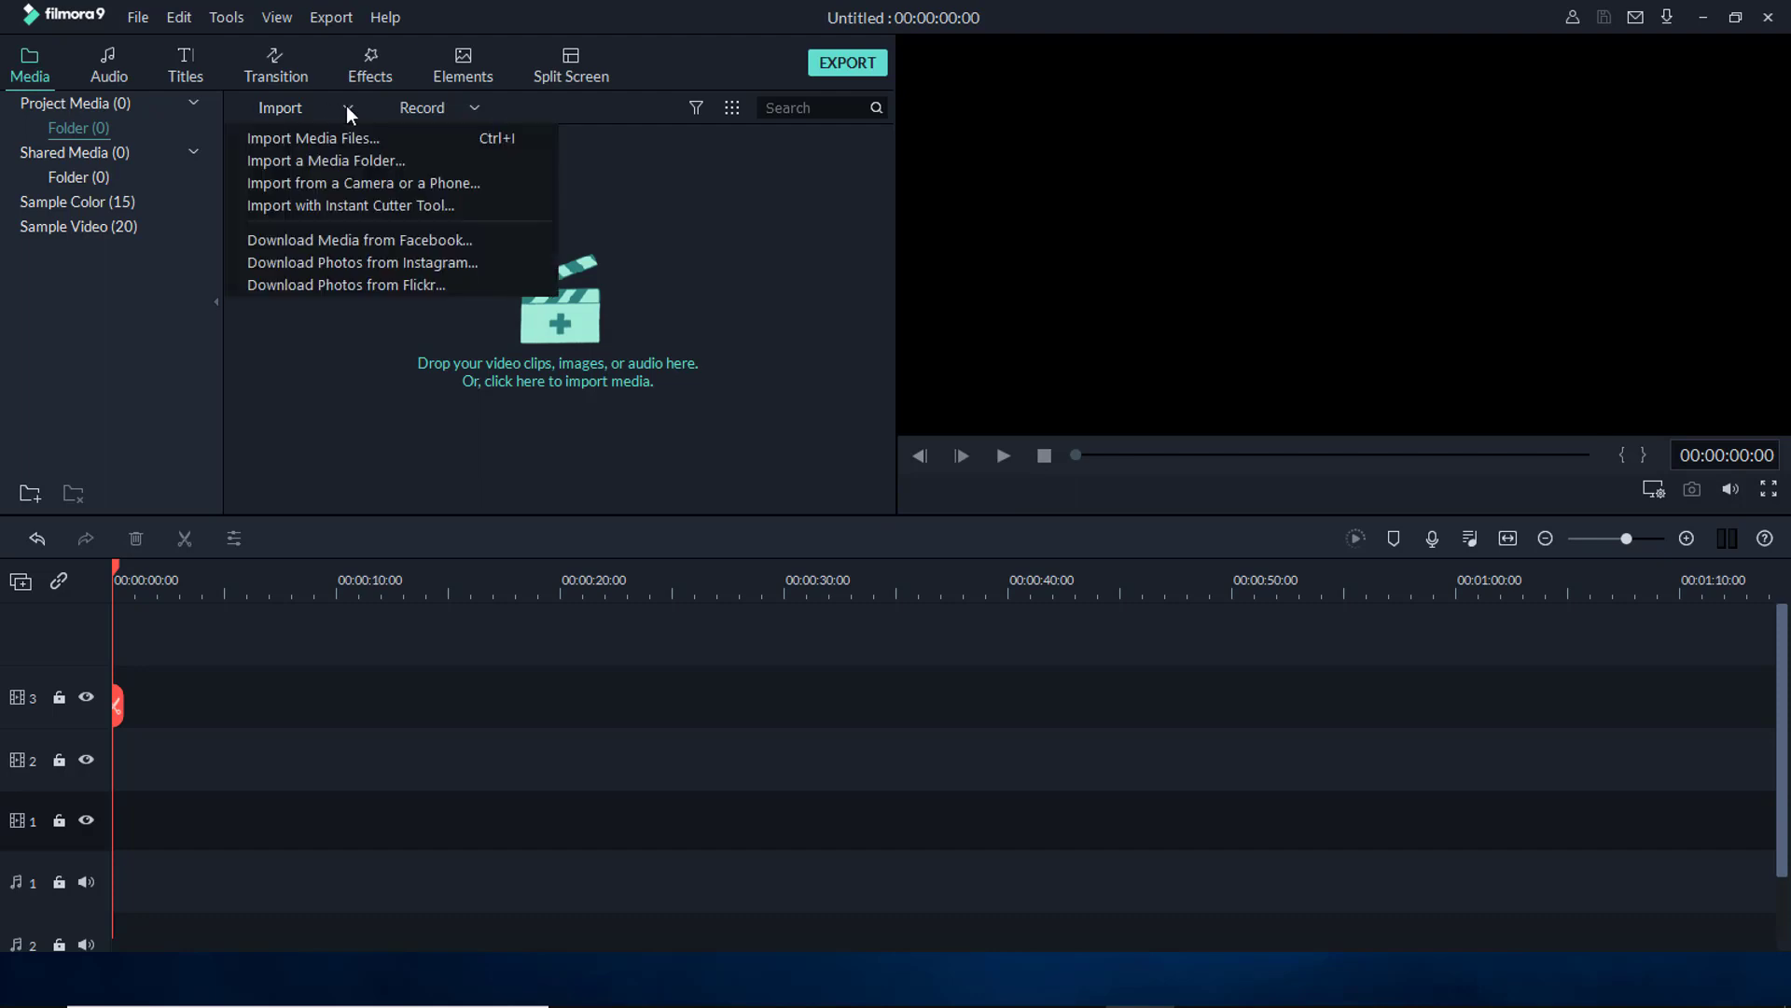
click(353, 327)
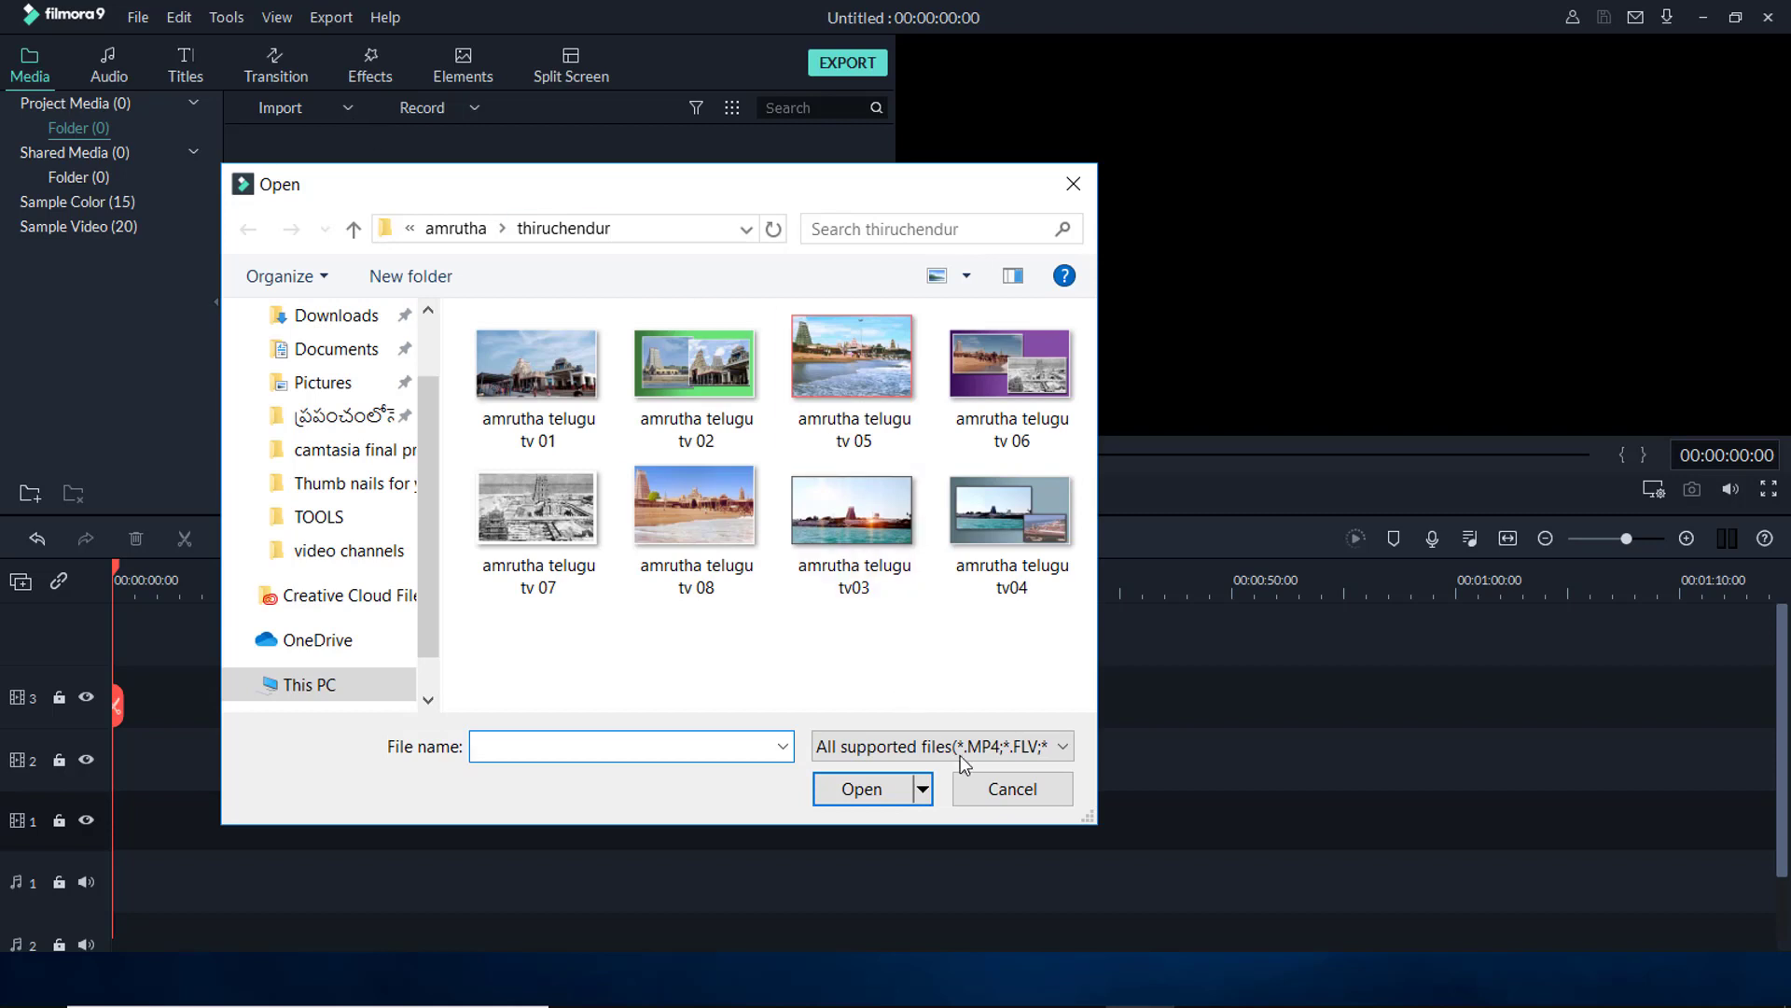
click(1017, 795)
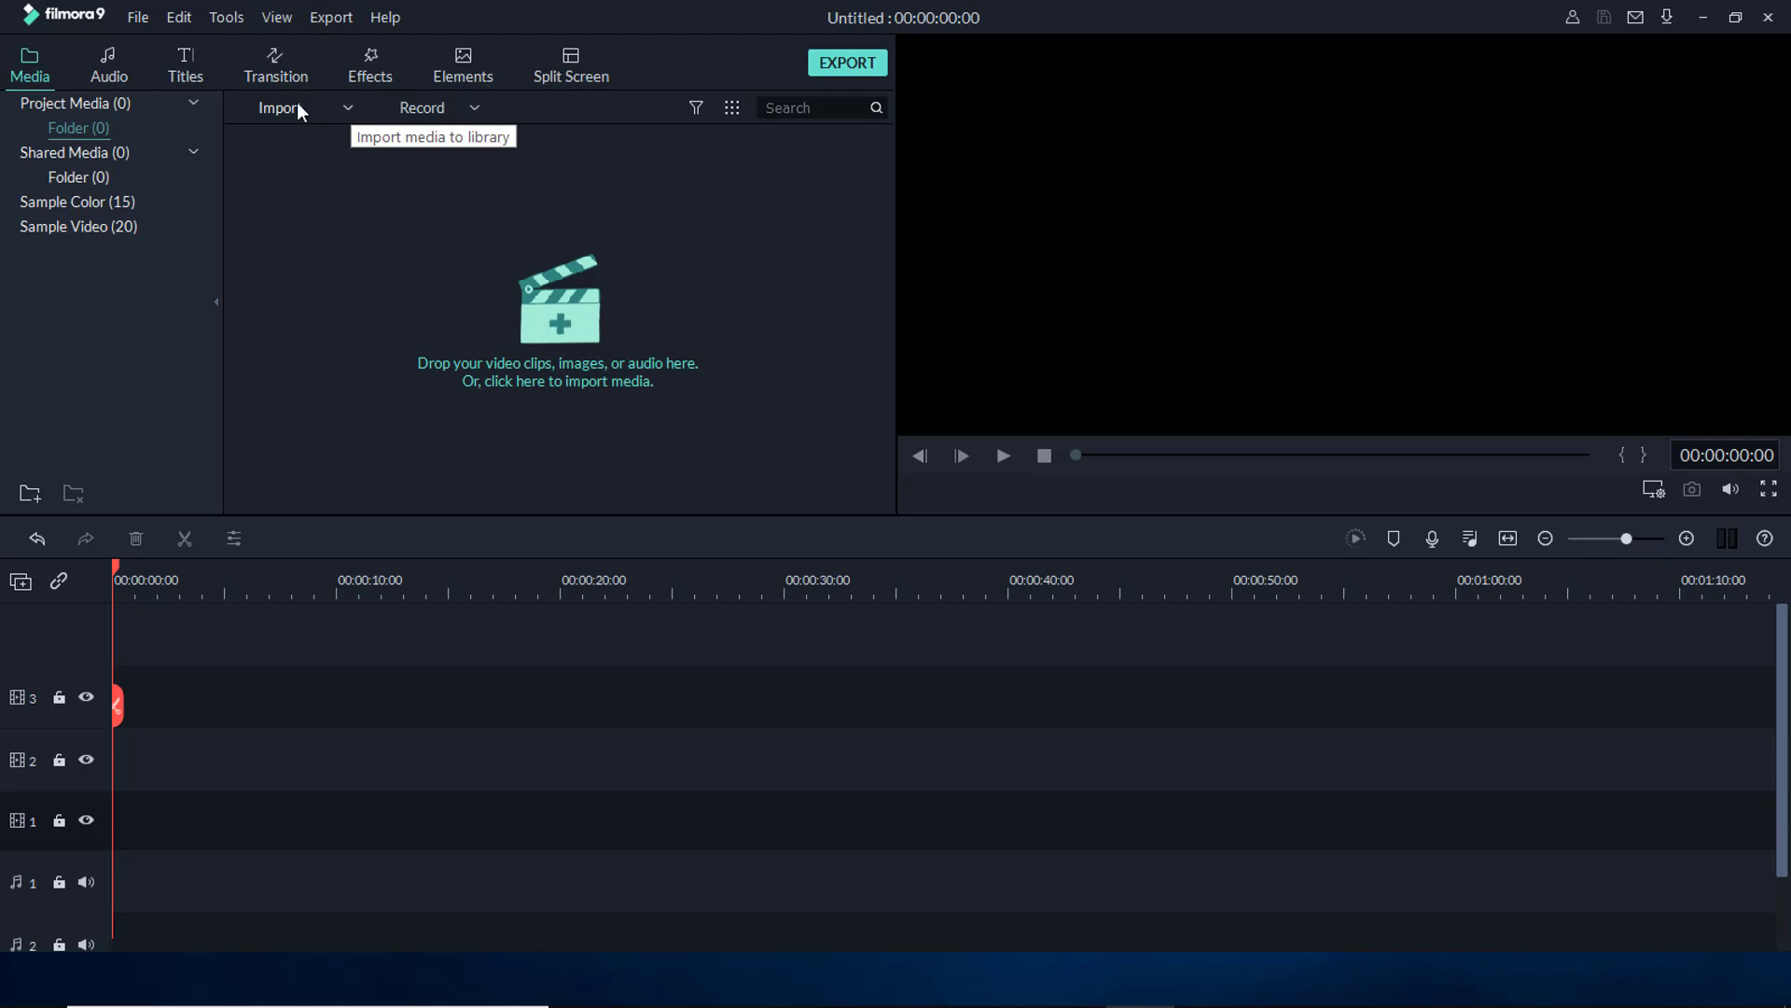
Import the media folder chamundi layam from Local Disk (F:), All channells content and images, All RE design images, amrutha
click(348, 108)
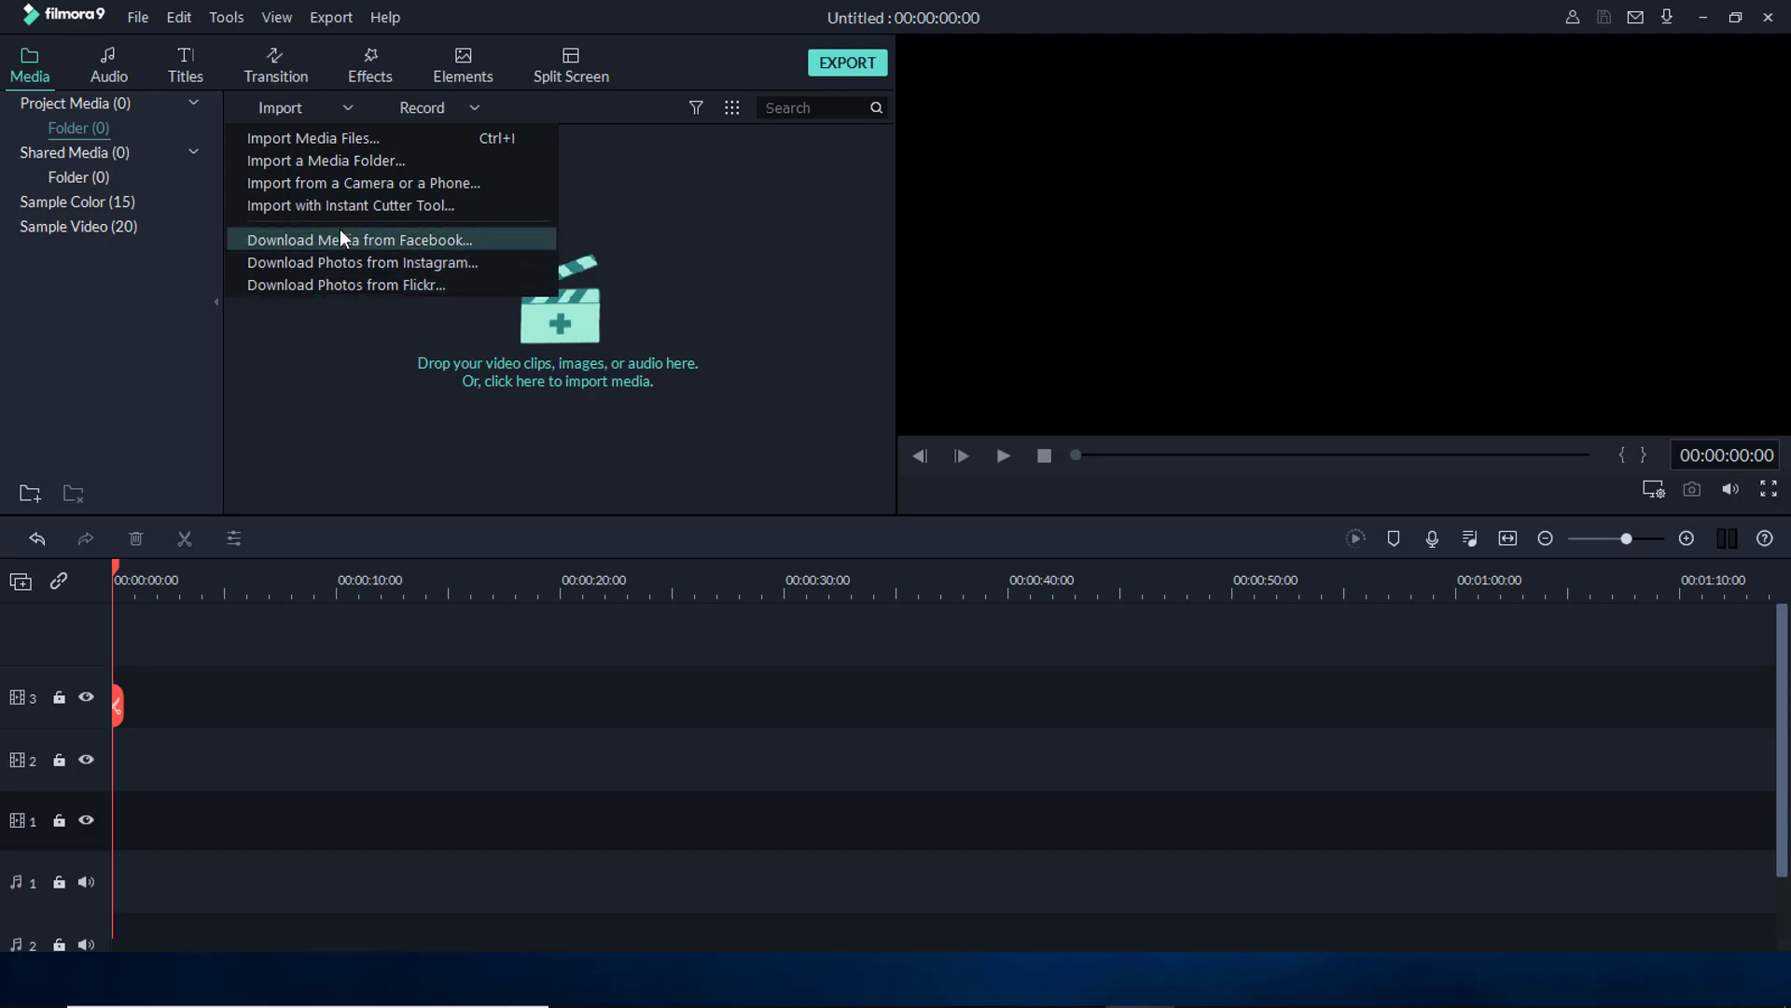
click(315, 161)
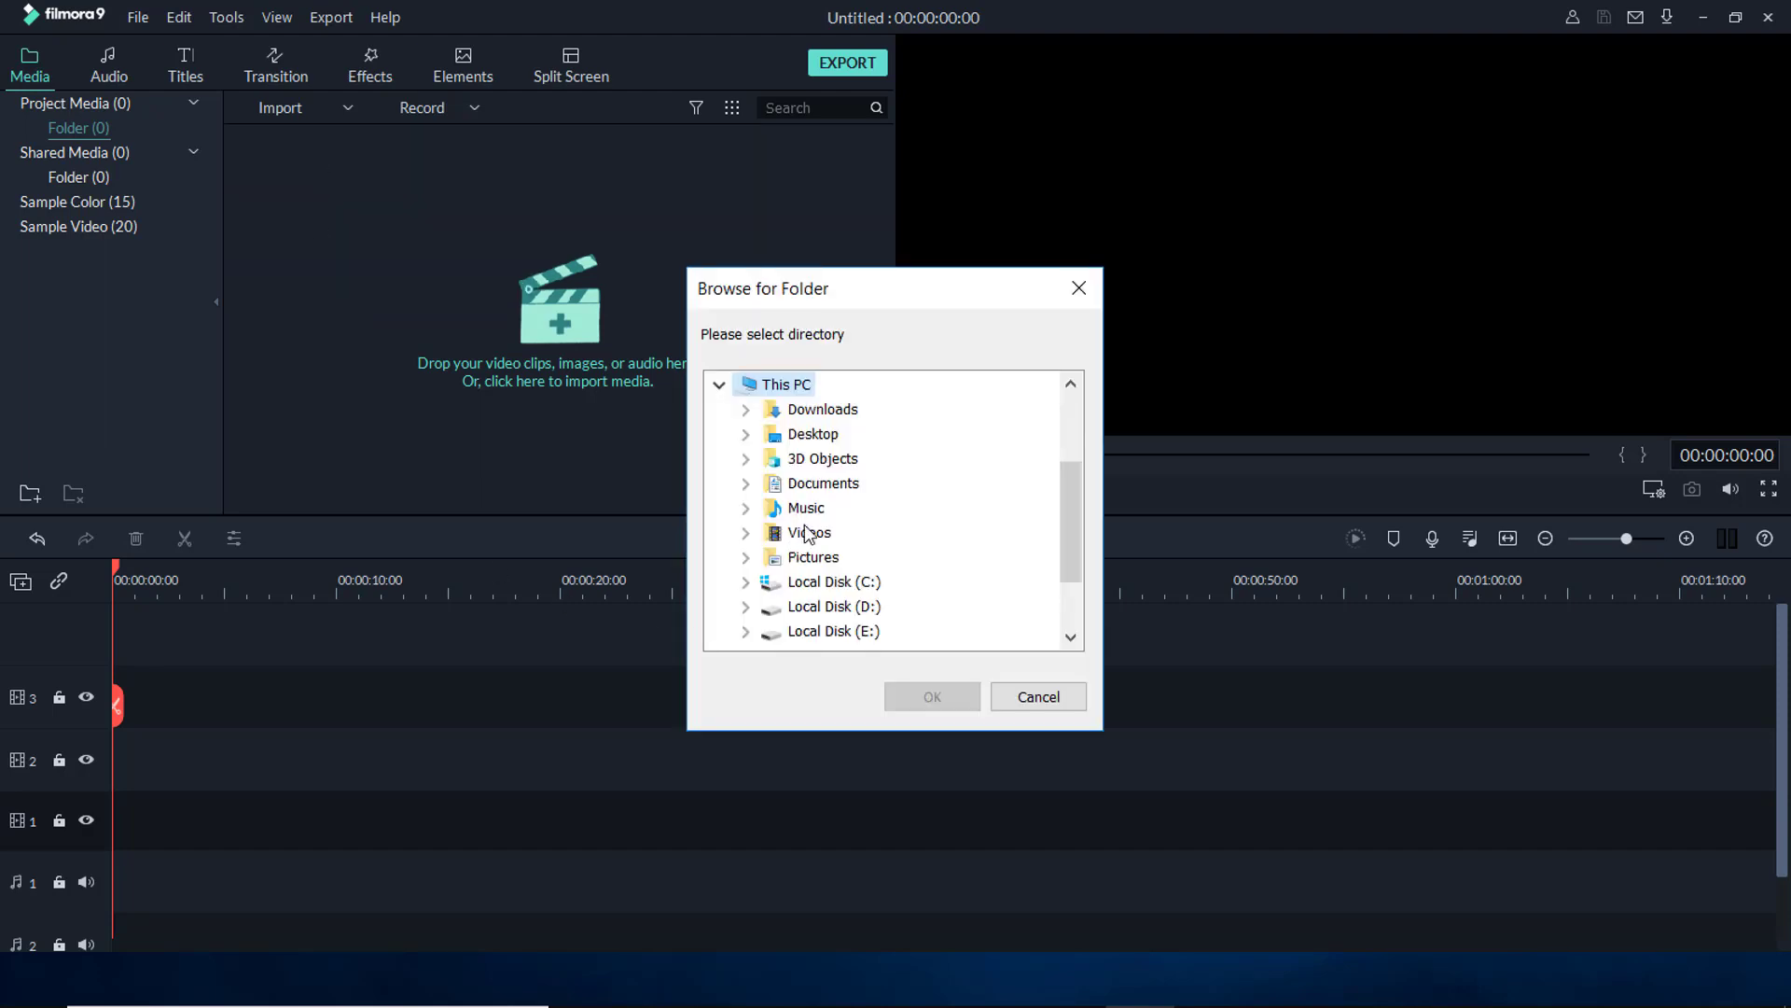
scroll(808, 534, down, 2)
click(829, 563)
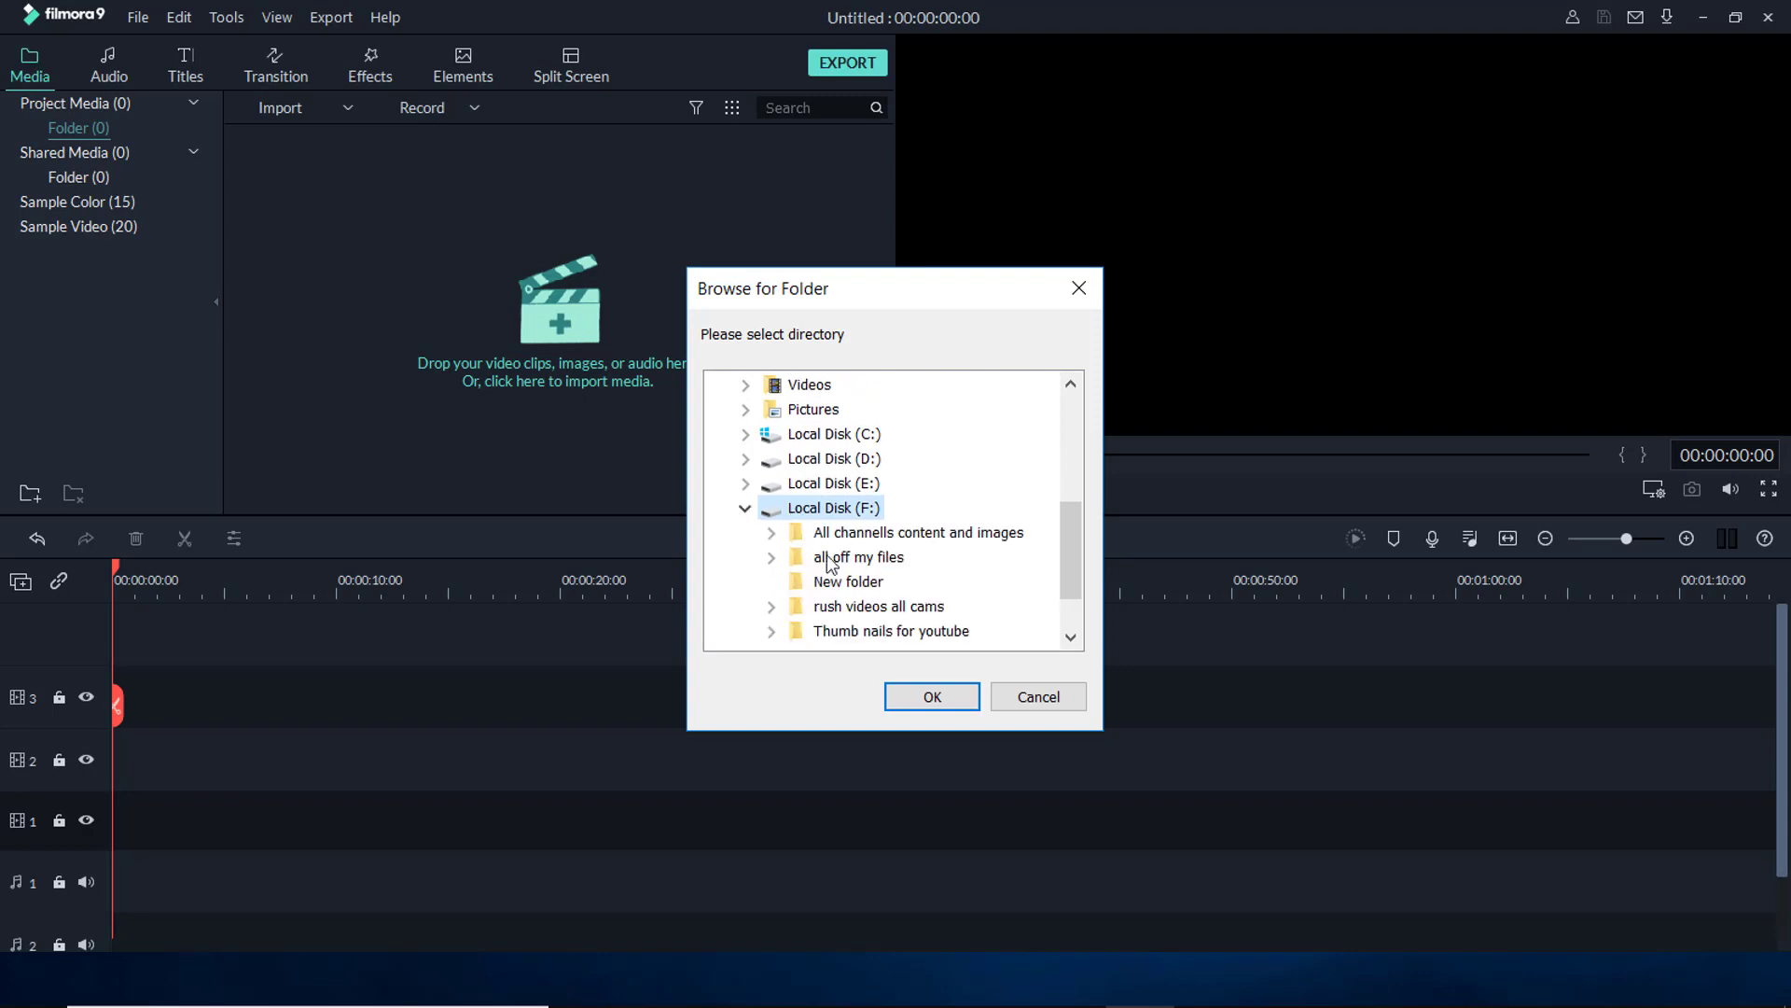
click(851, 534)
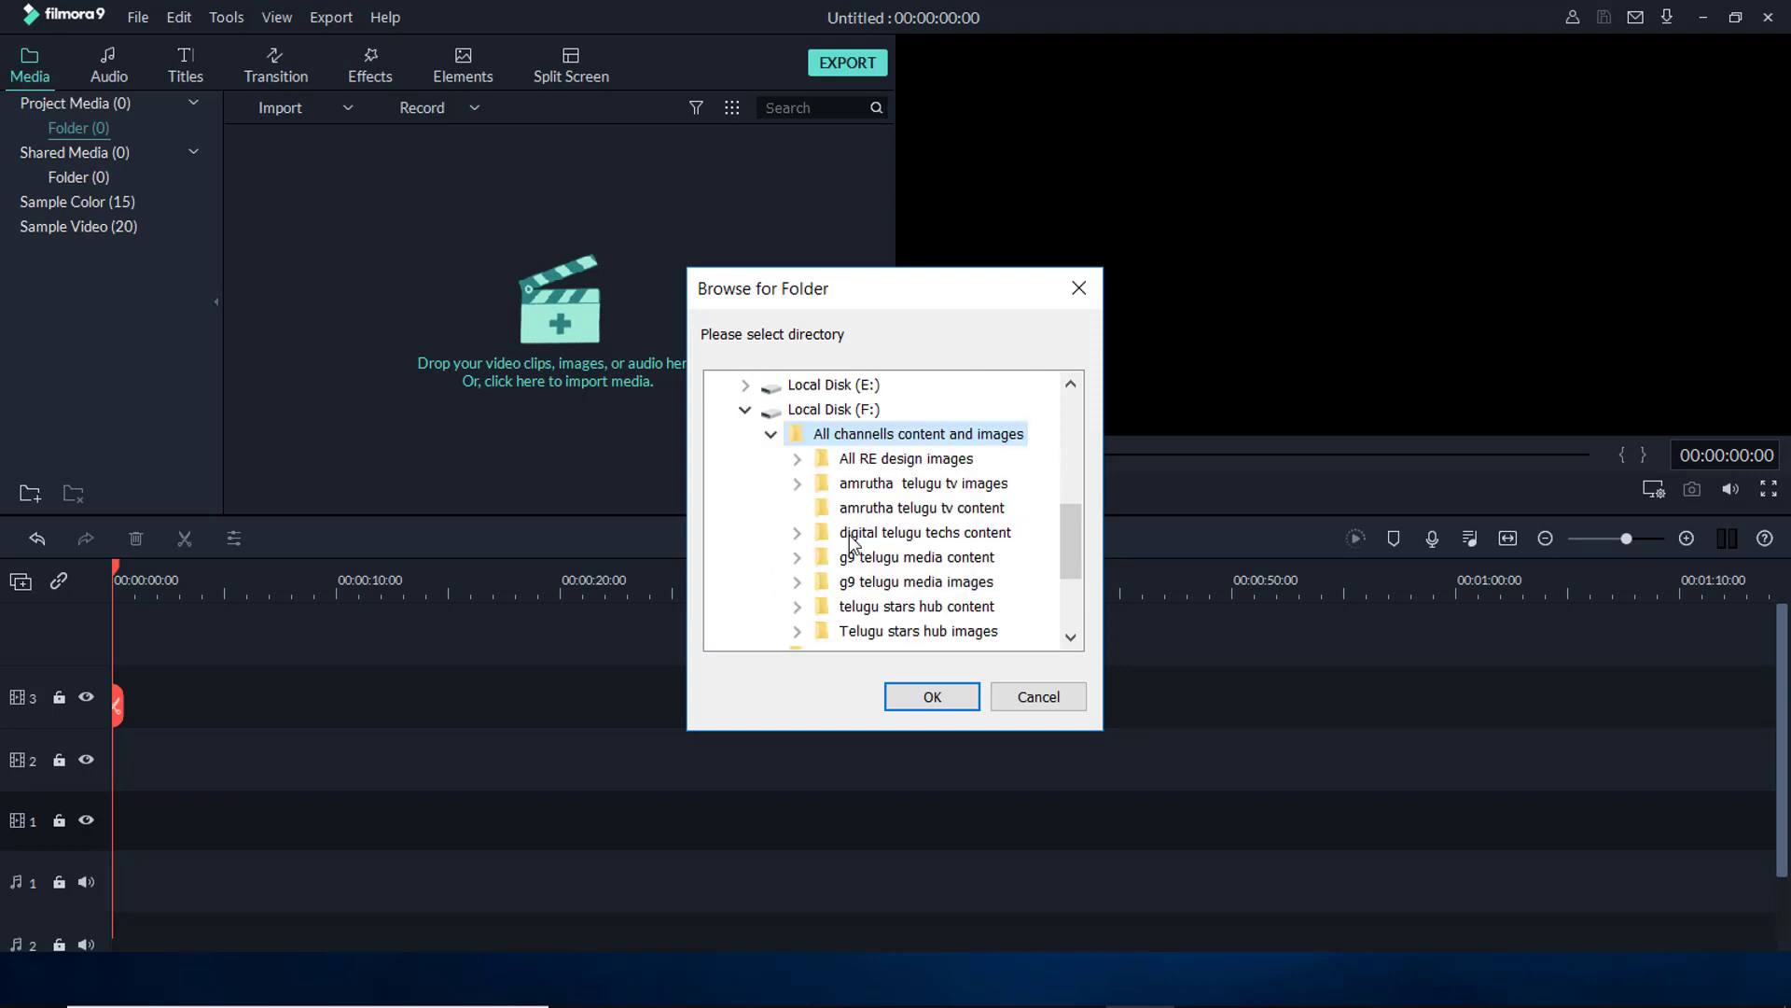
click(919, 460)
click(889, 484)
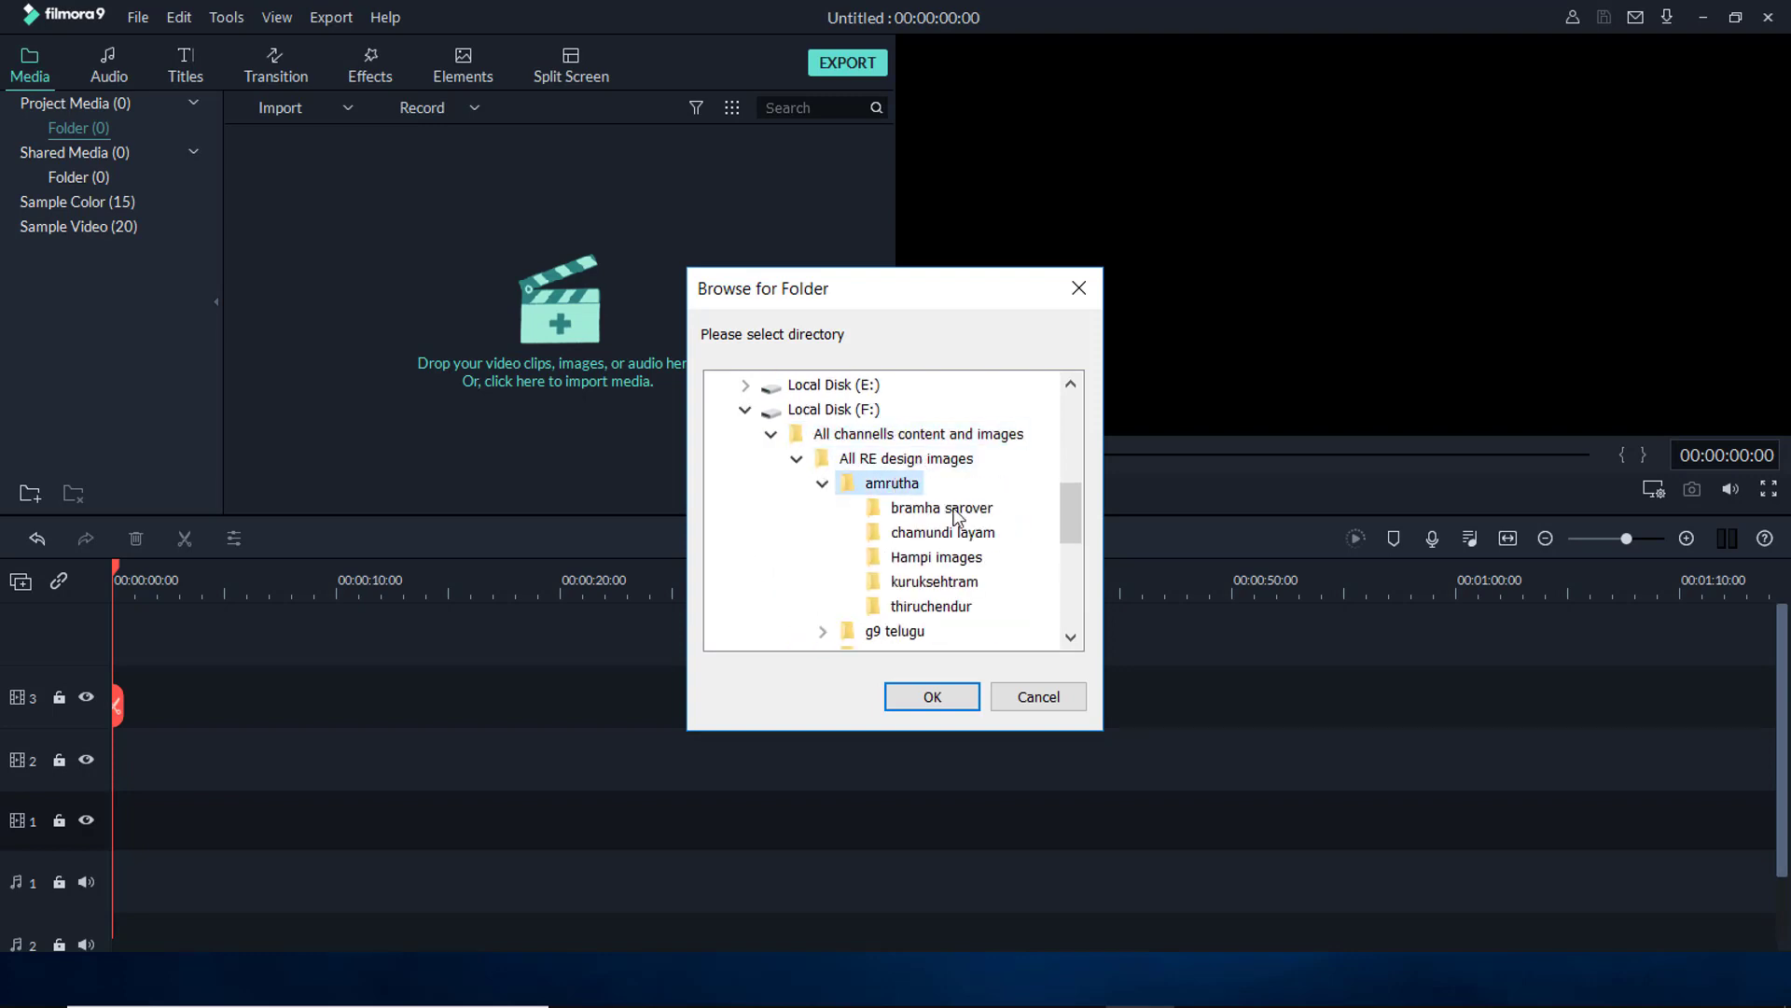
click(903, 534)
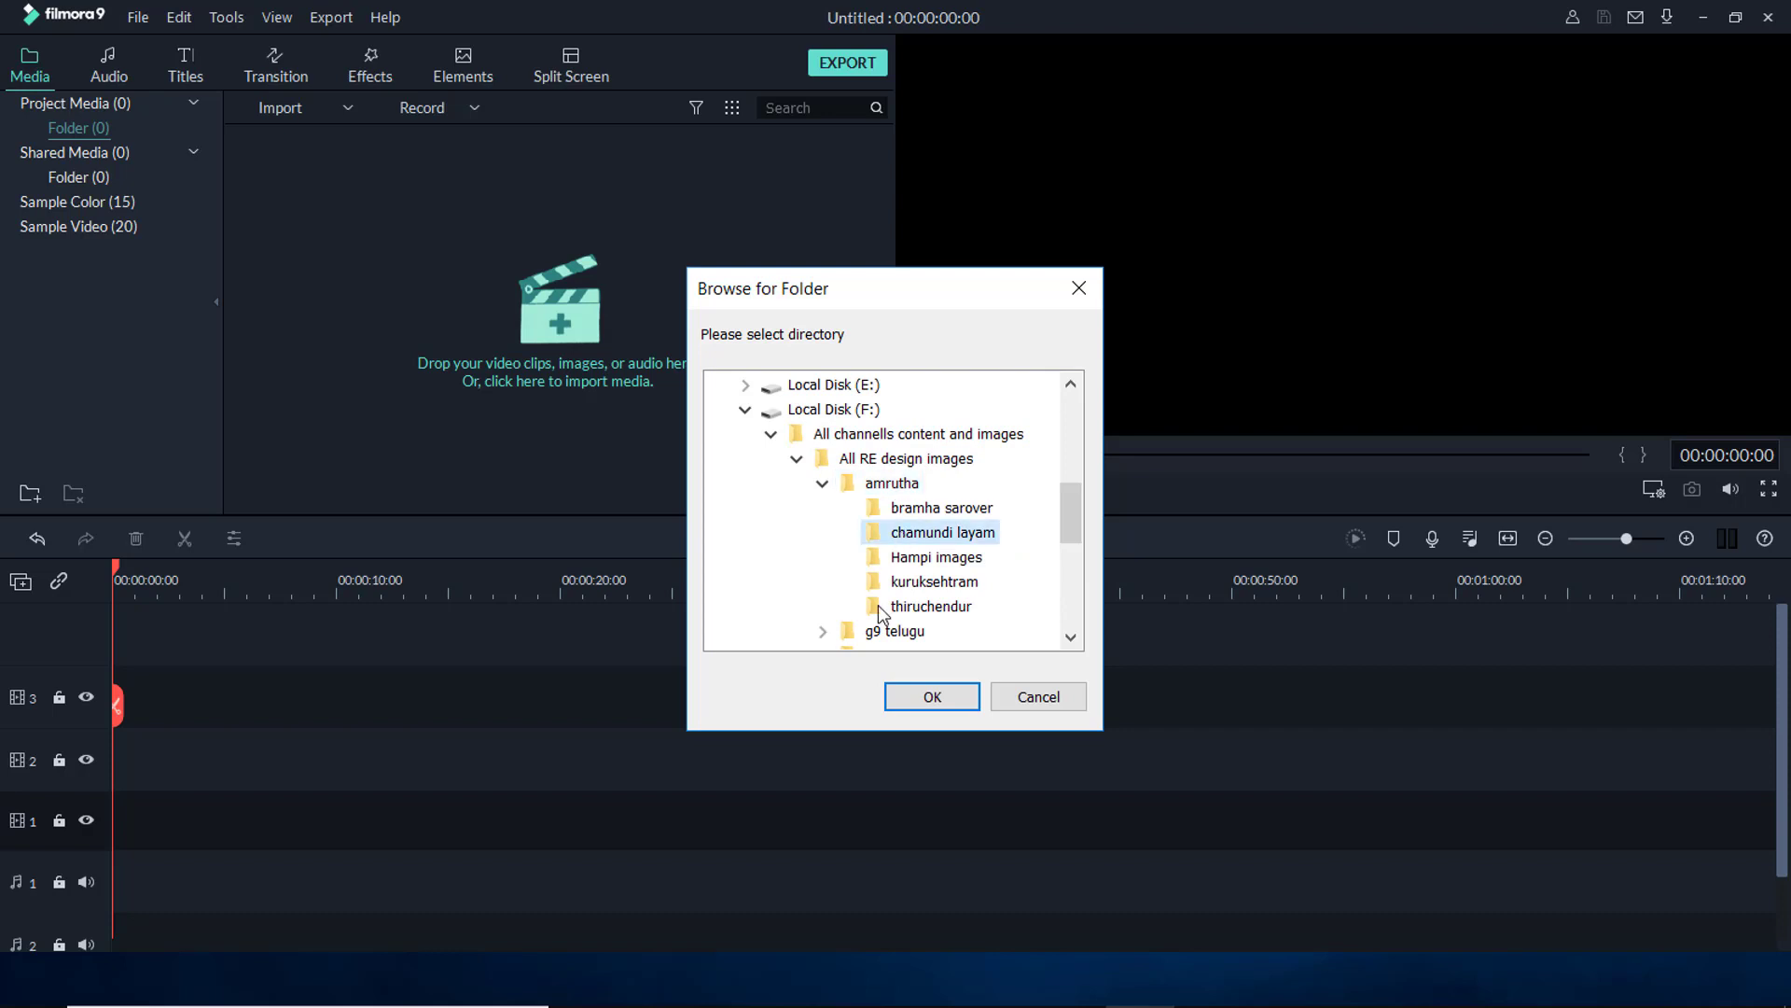
click(917, 698)
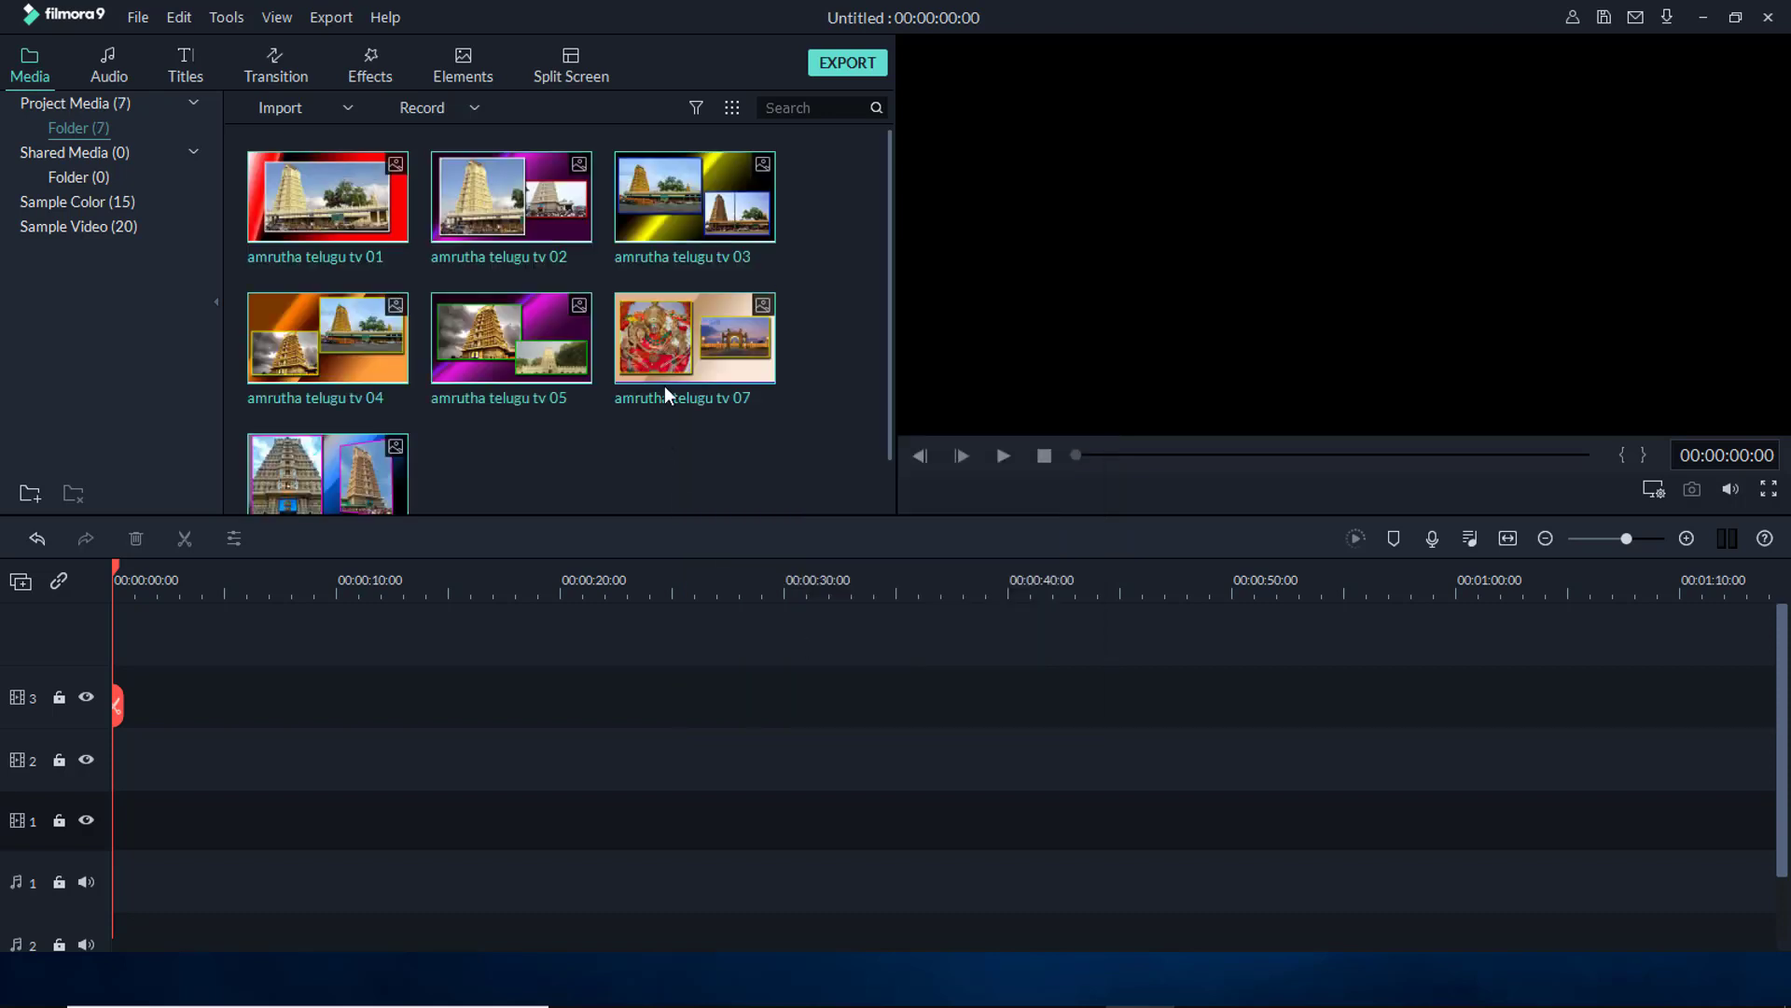
Add the imported amrutha telugu tv 01 image to the start of video track 1 and delete the clip
scroll(536, 237, down, 1)
scroll(536, 237, up, 1)
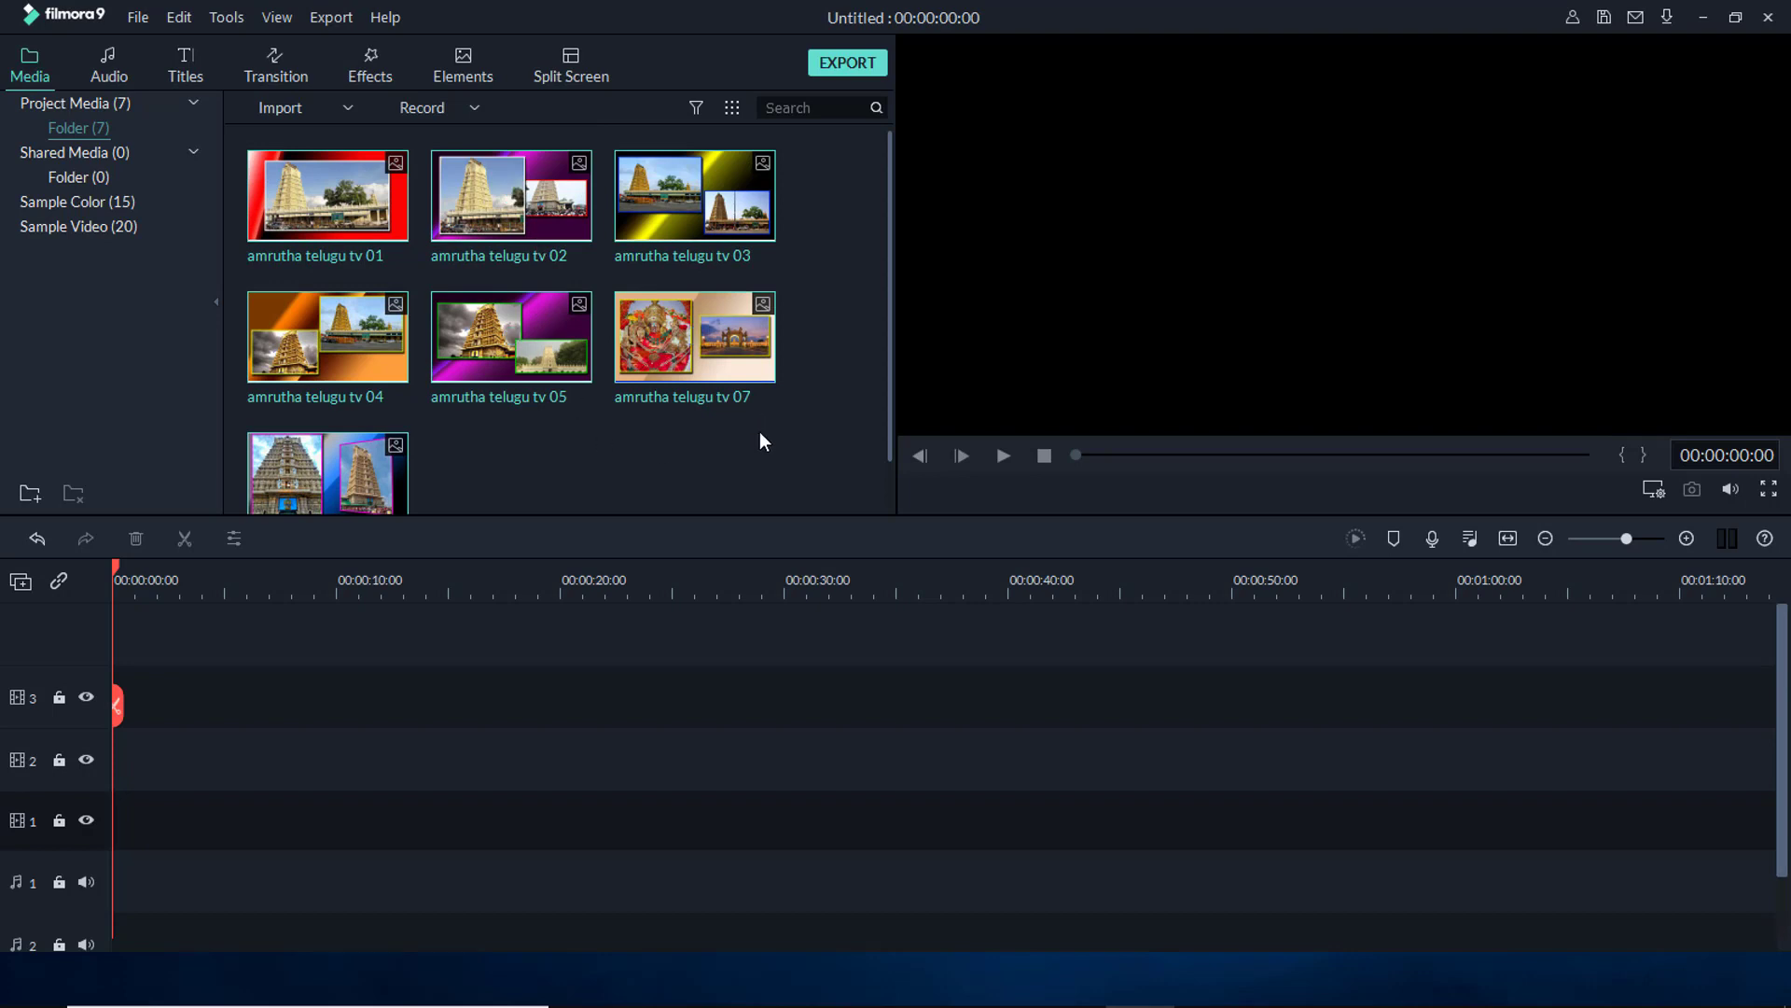
click(608, 458)
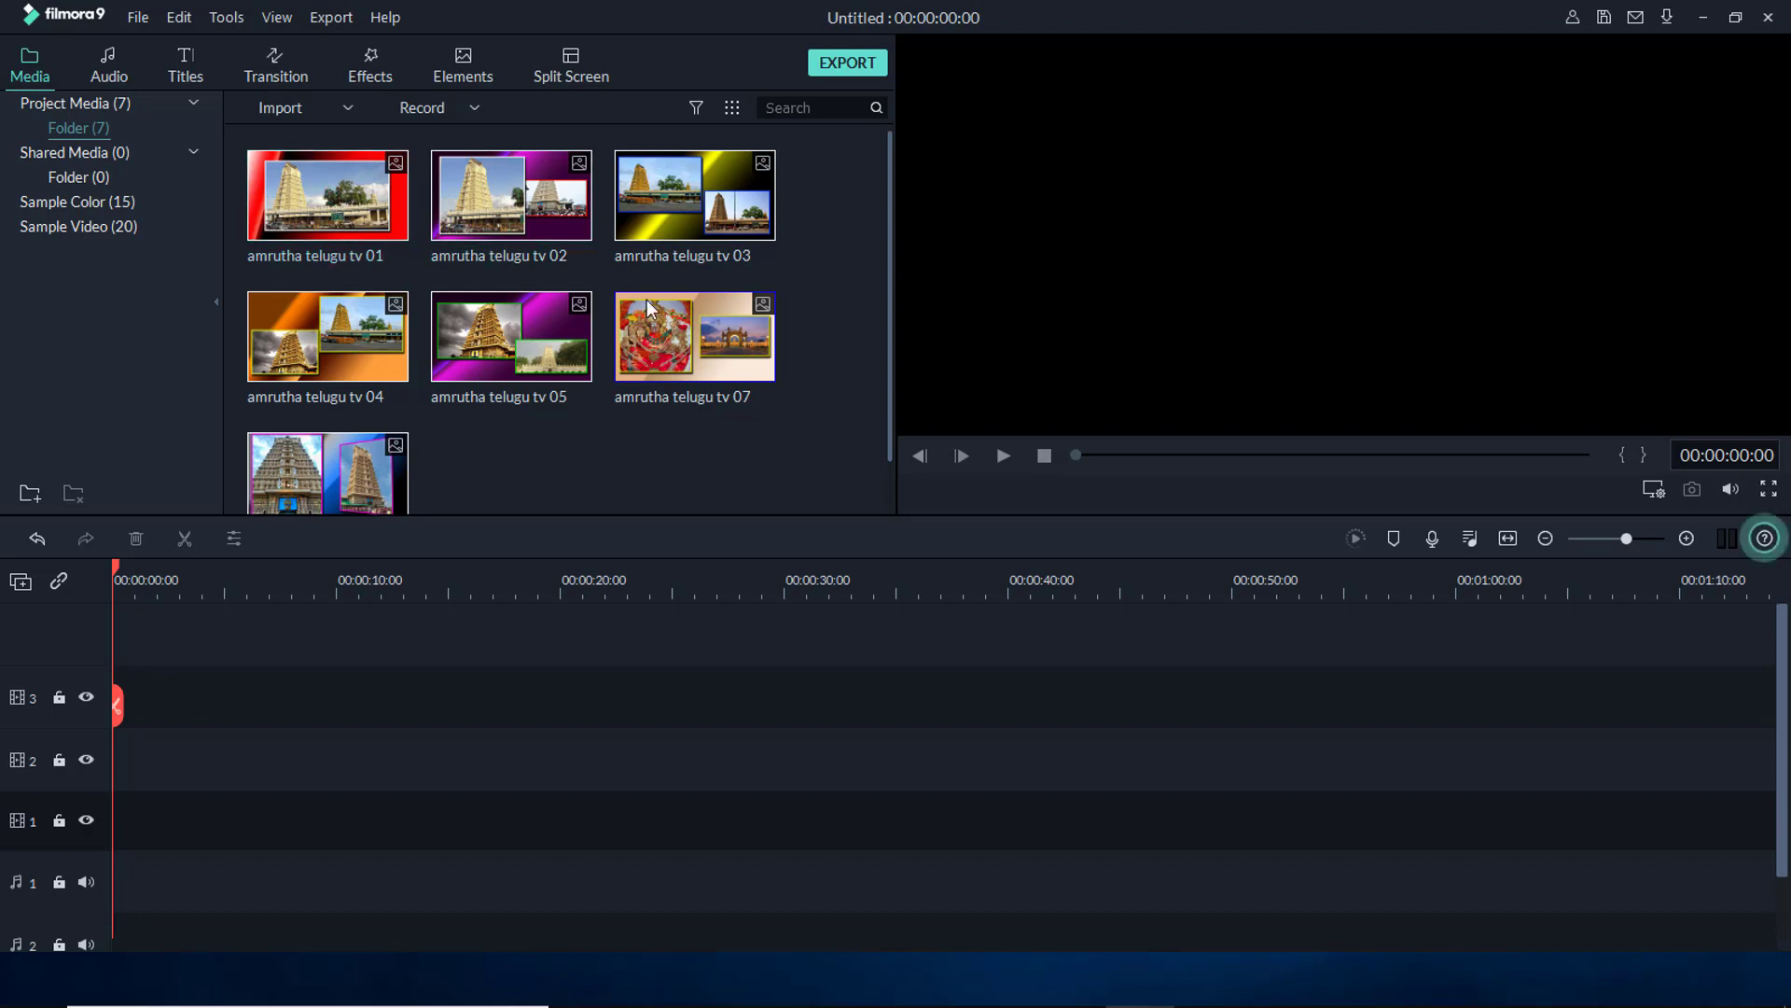
drag(789, 467, 324, 231)
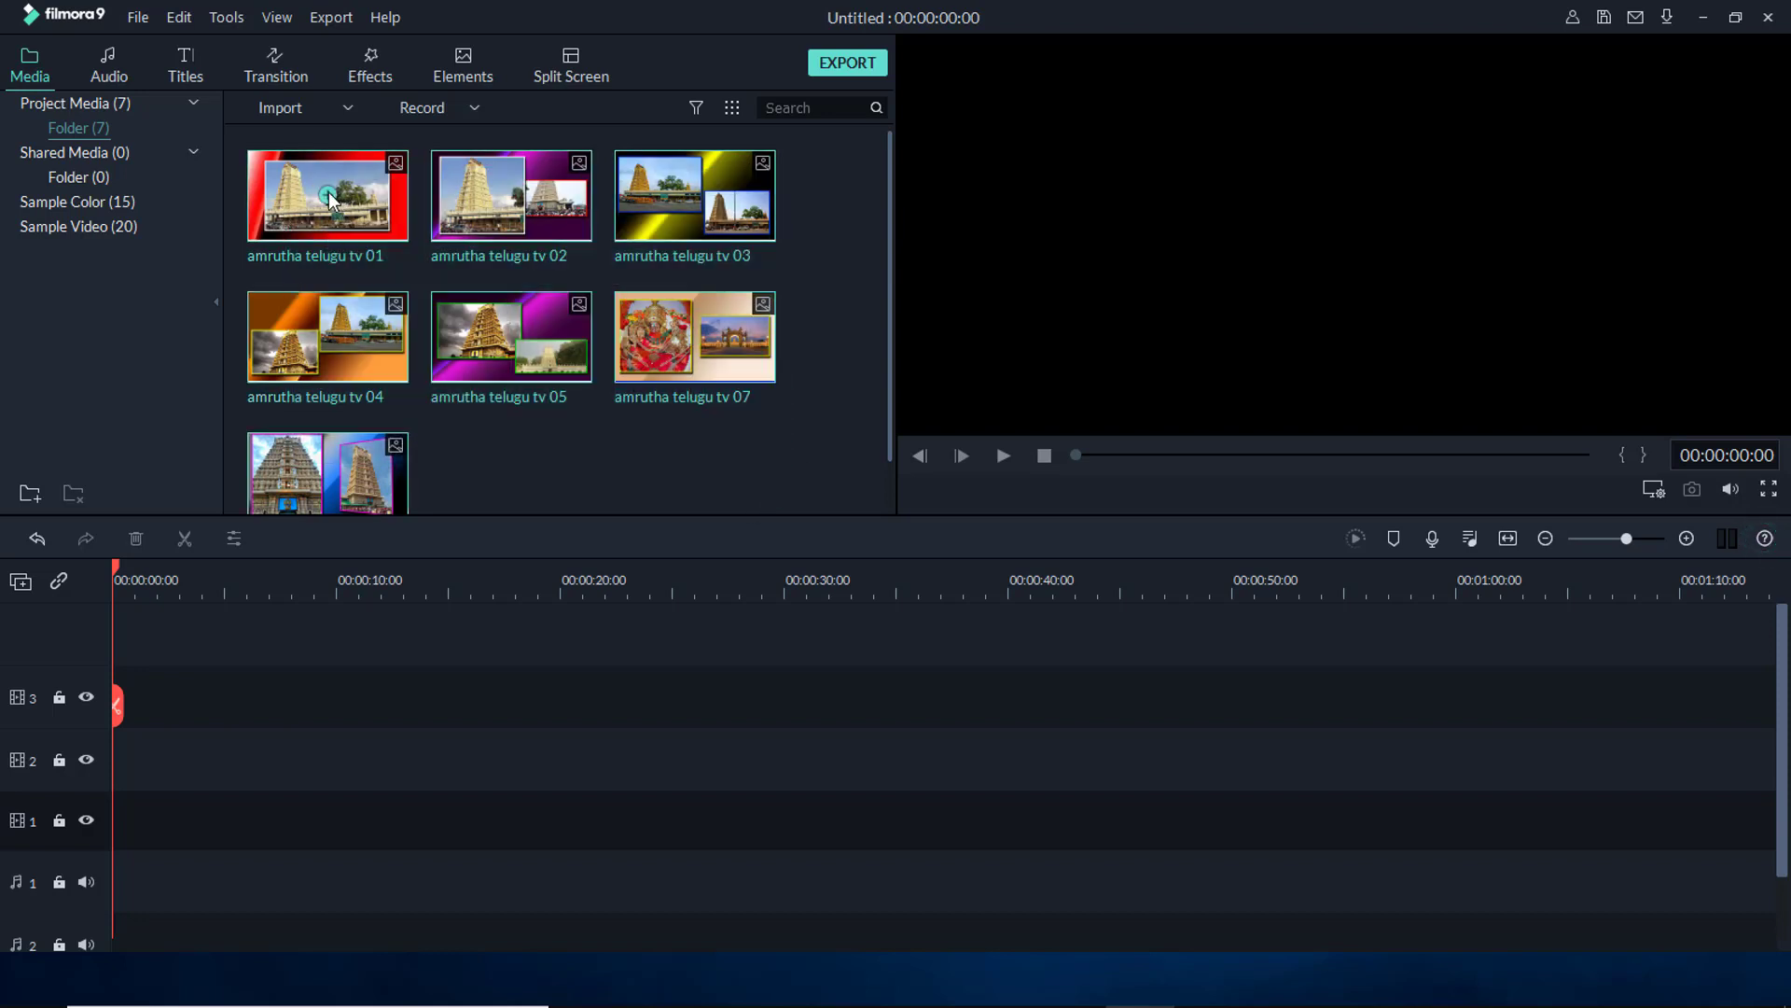
click(328, 192)
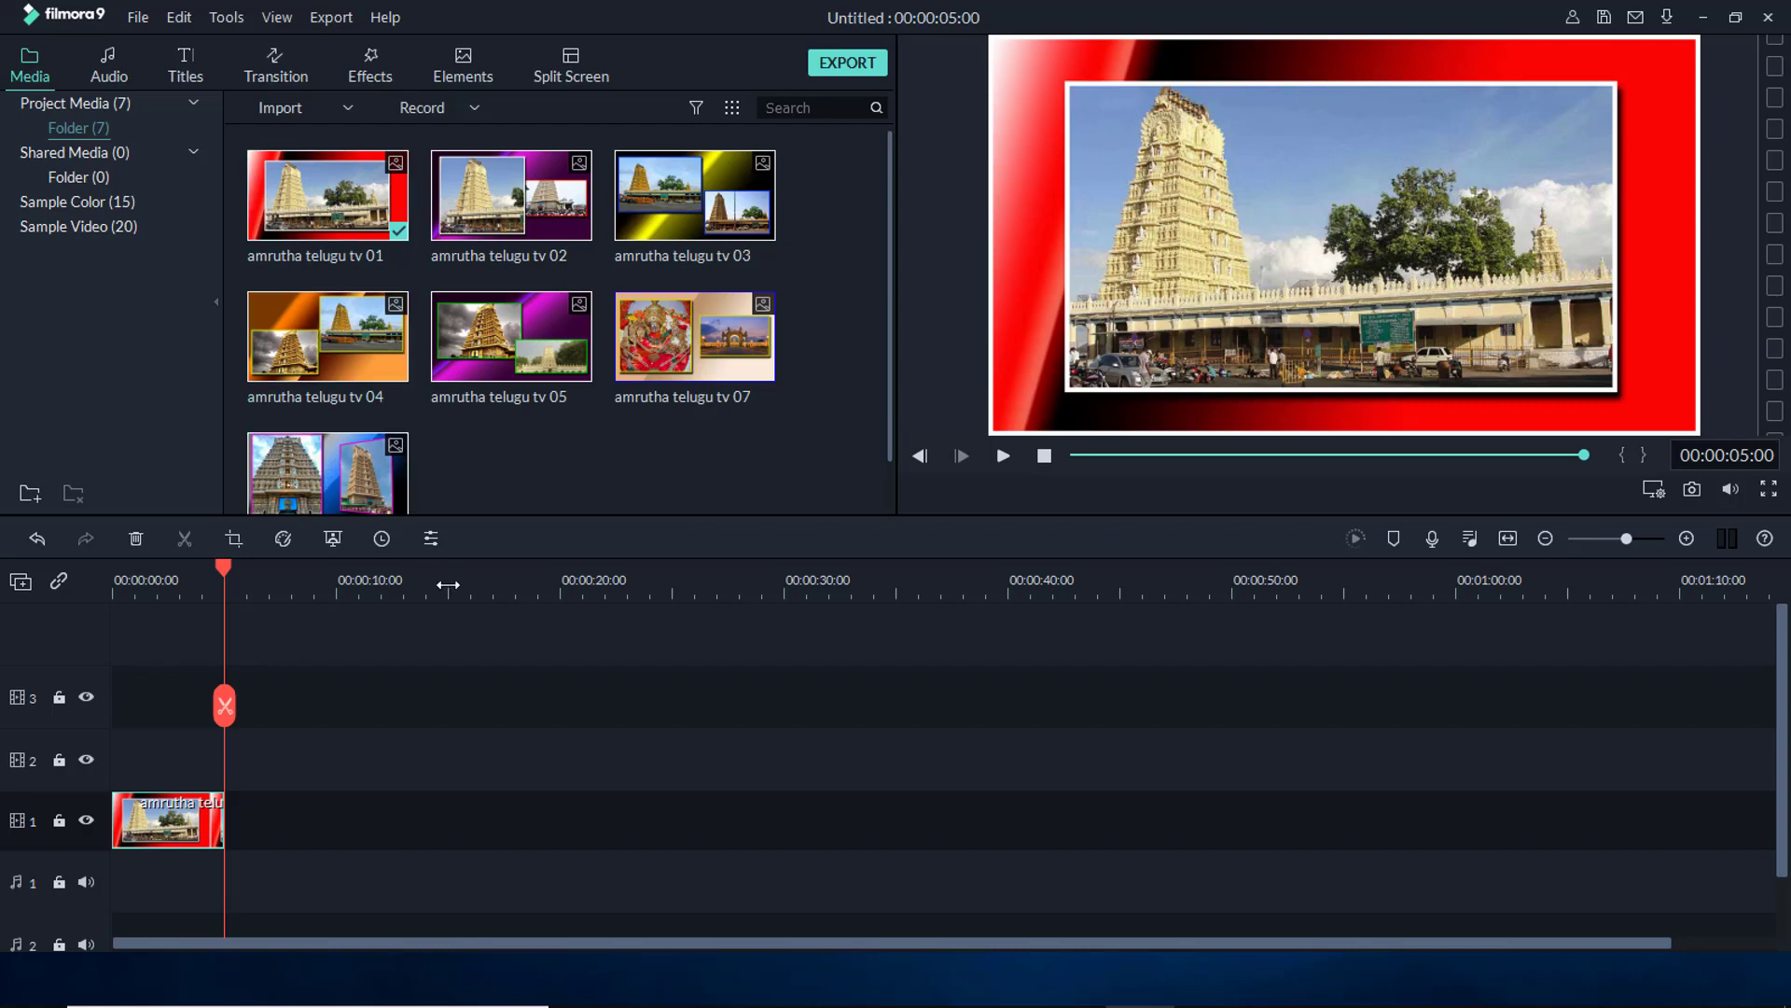
click(308, 788)
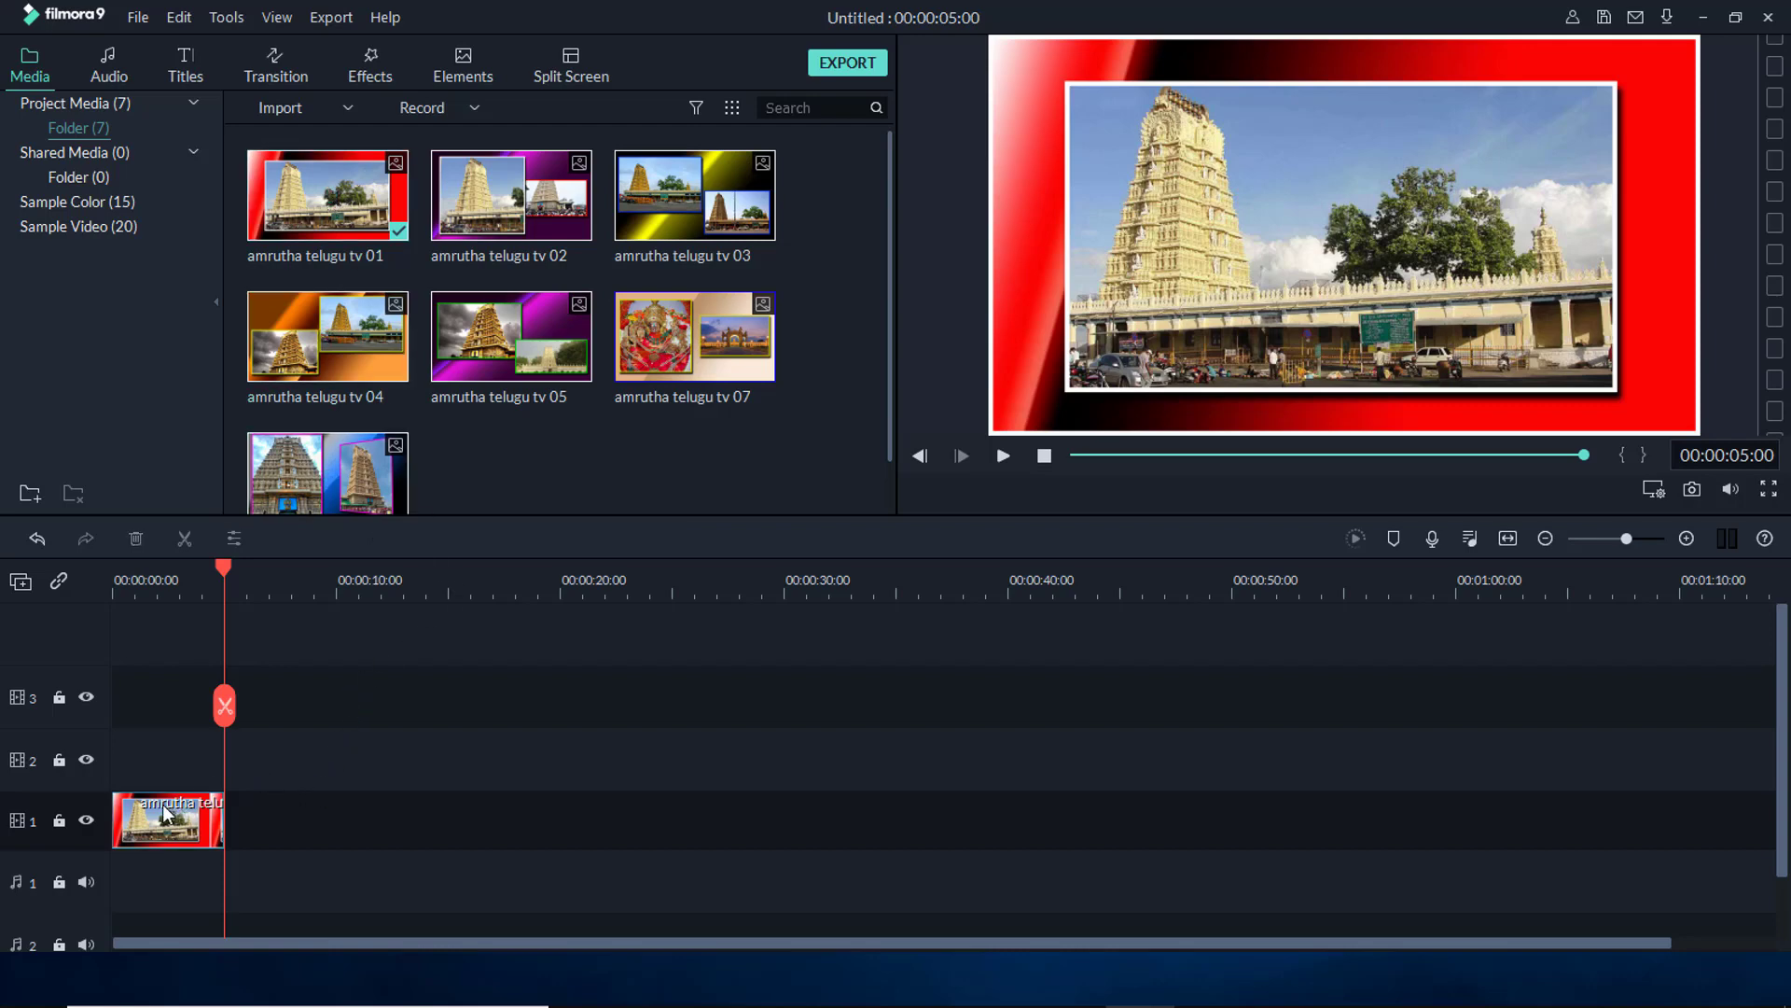
click(182, 825)
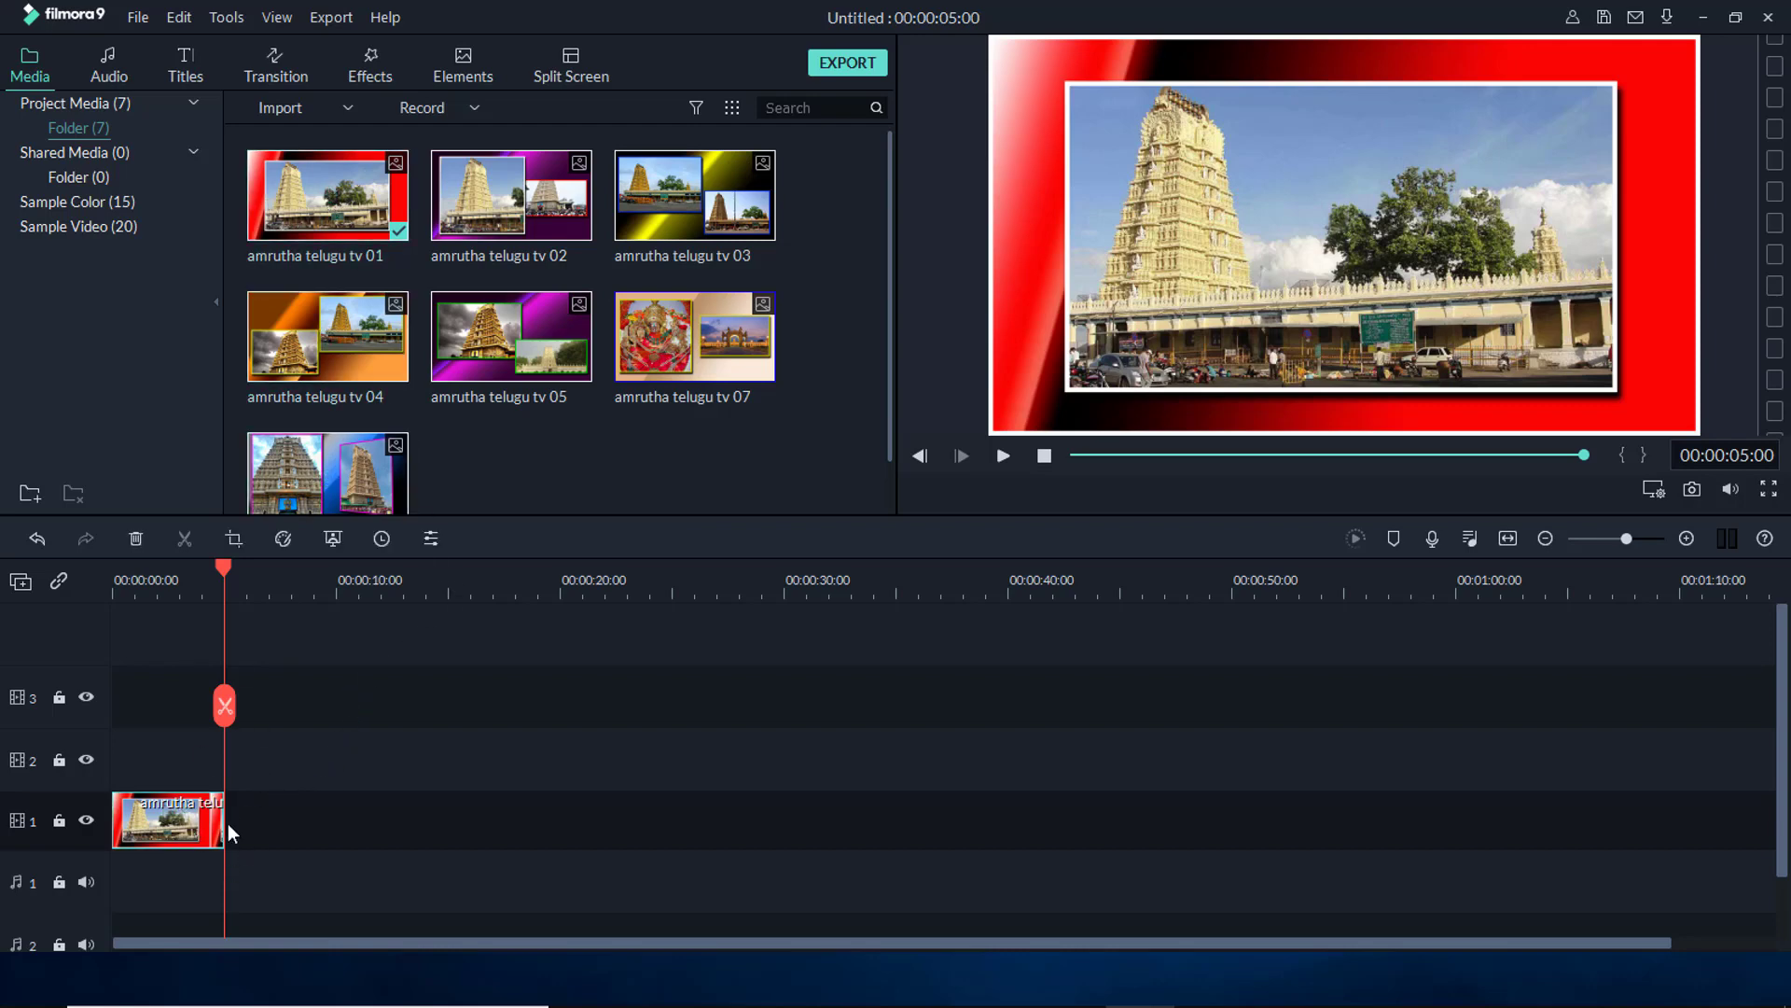
key(Delete)
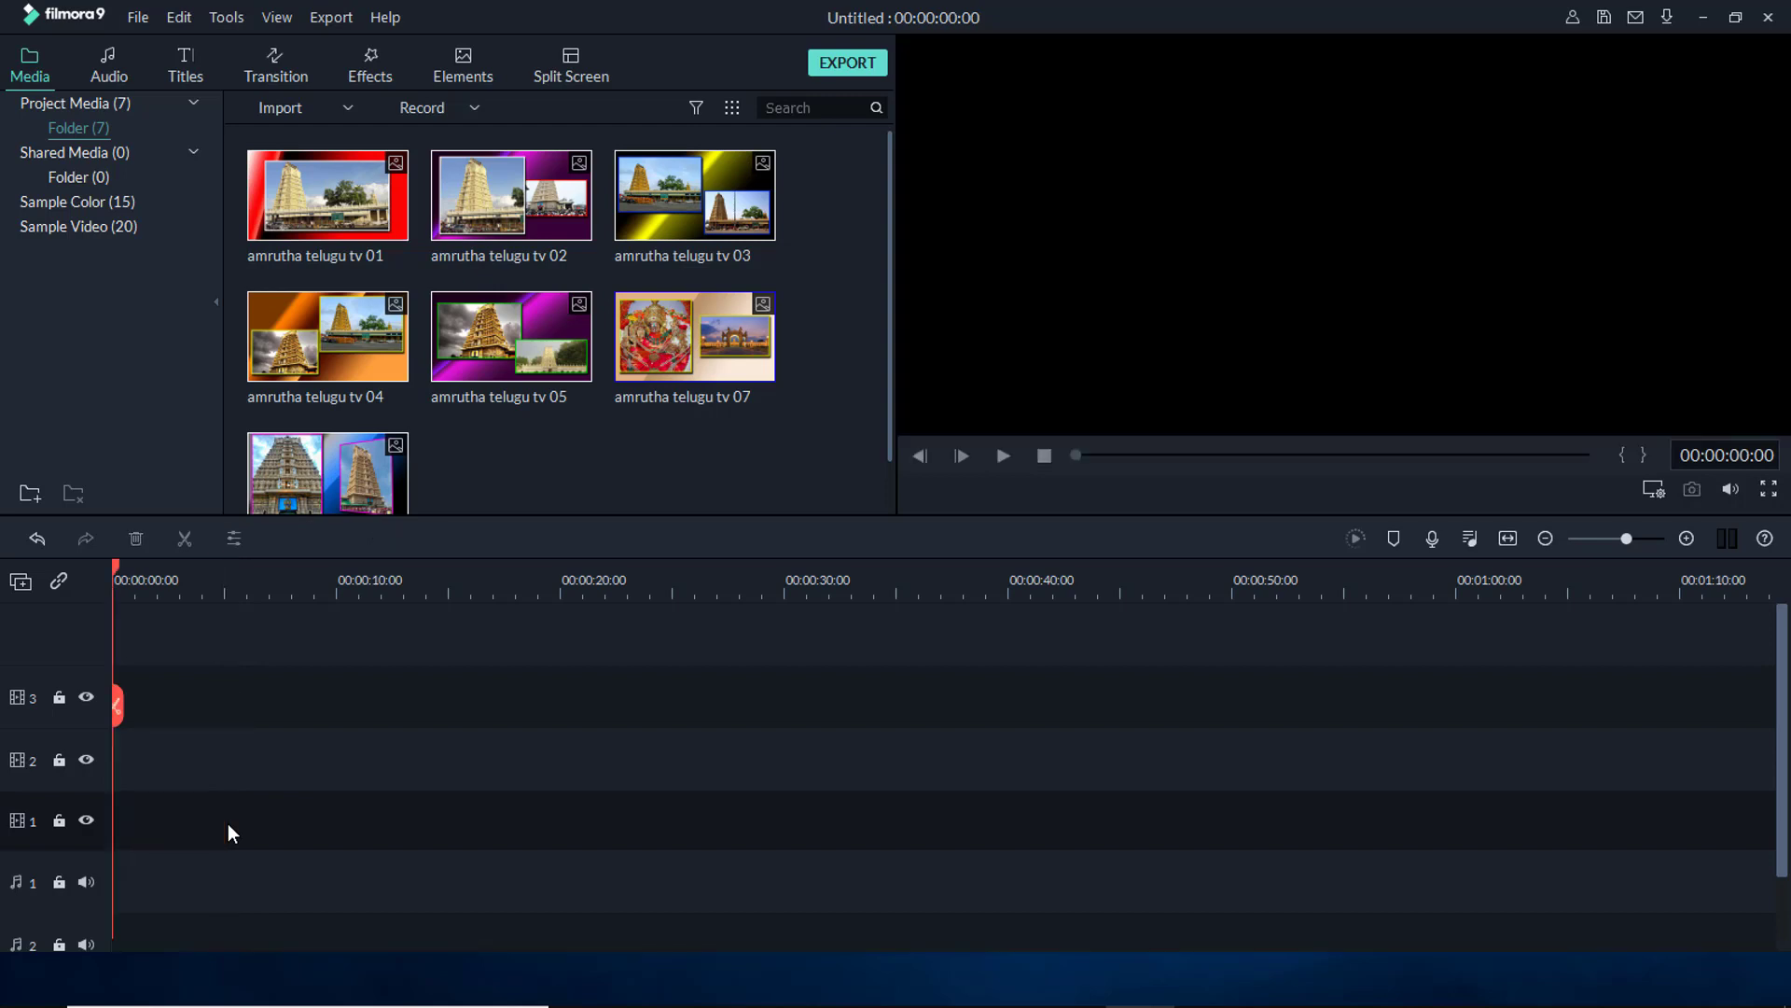
Place the red-framed amrutha telugu tv 01 image on the empty timeline once more and remove it
click(357, 224)
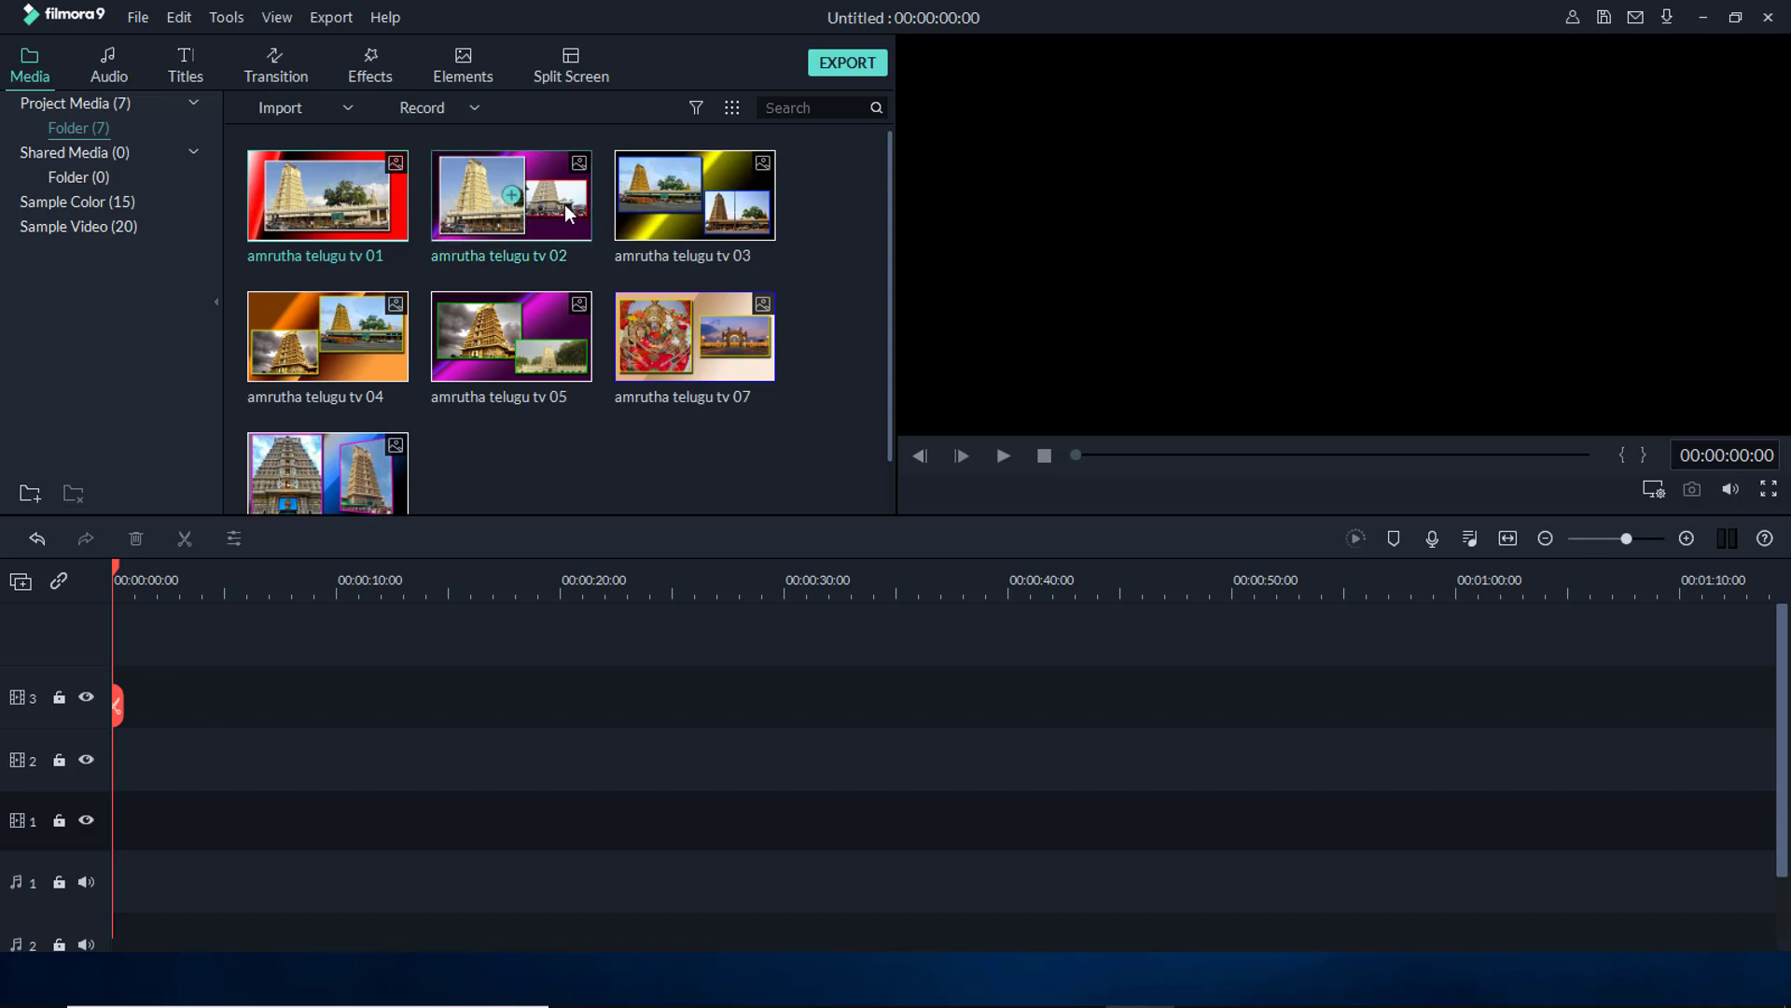
click(634, 228)
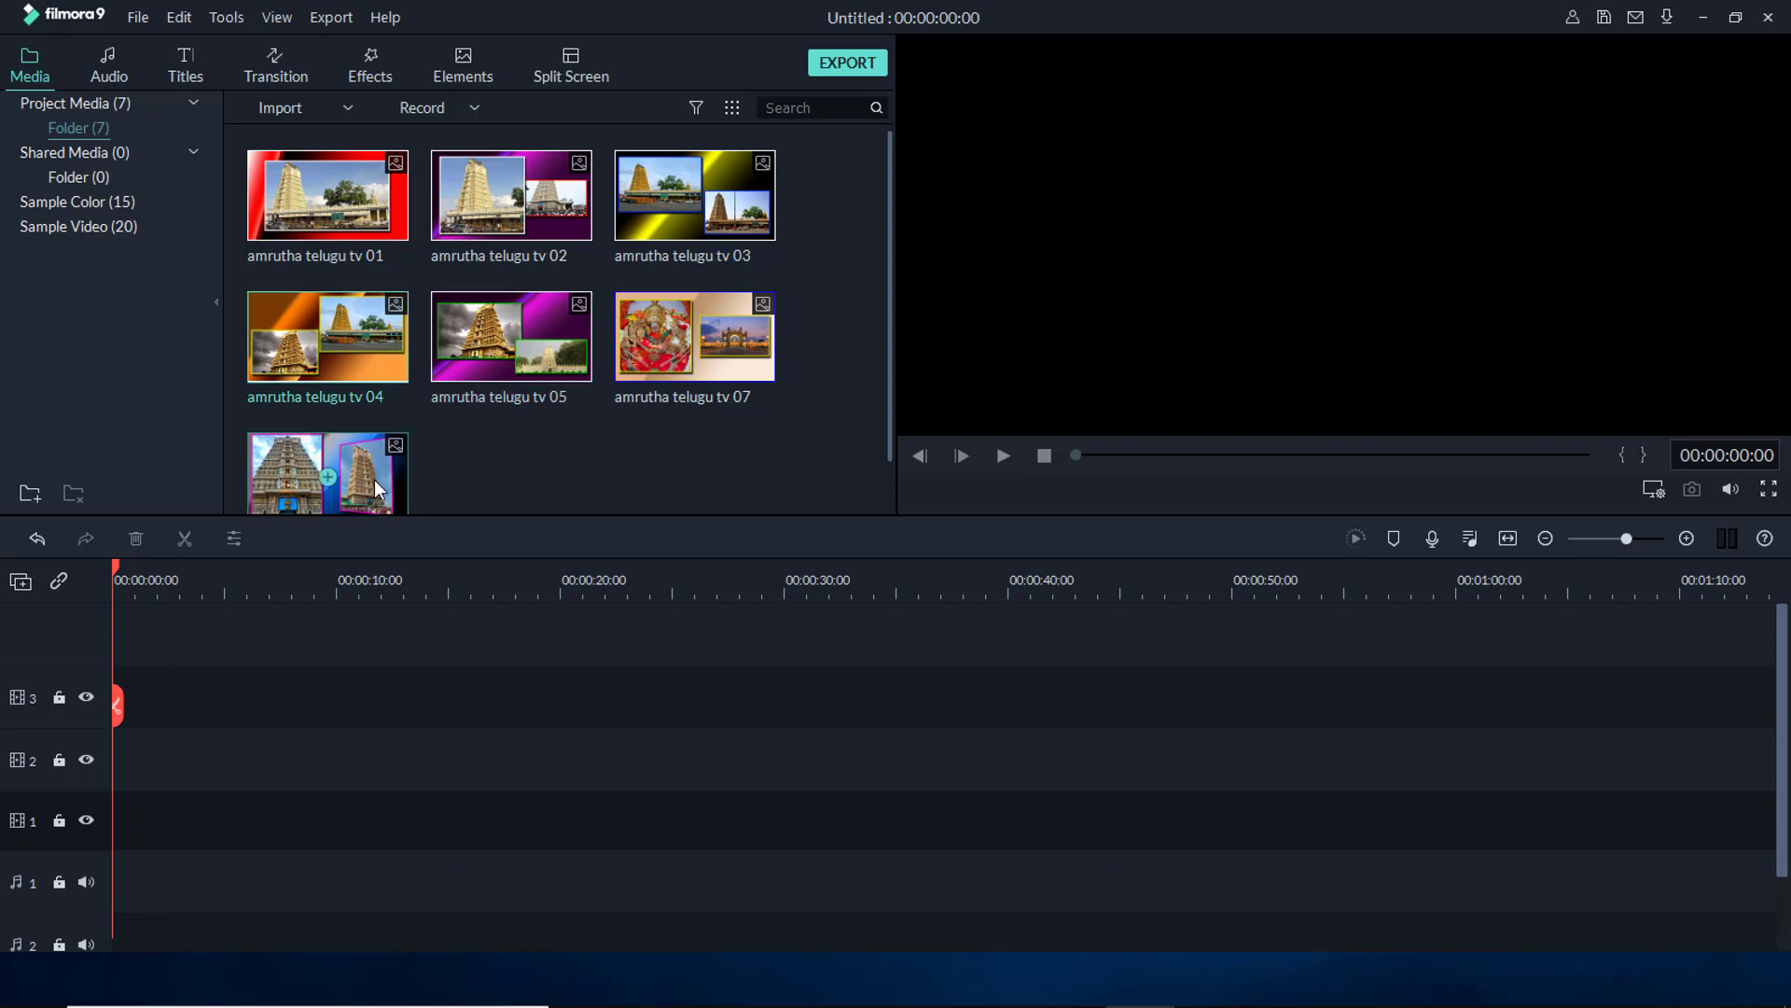
click(327, 195)
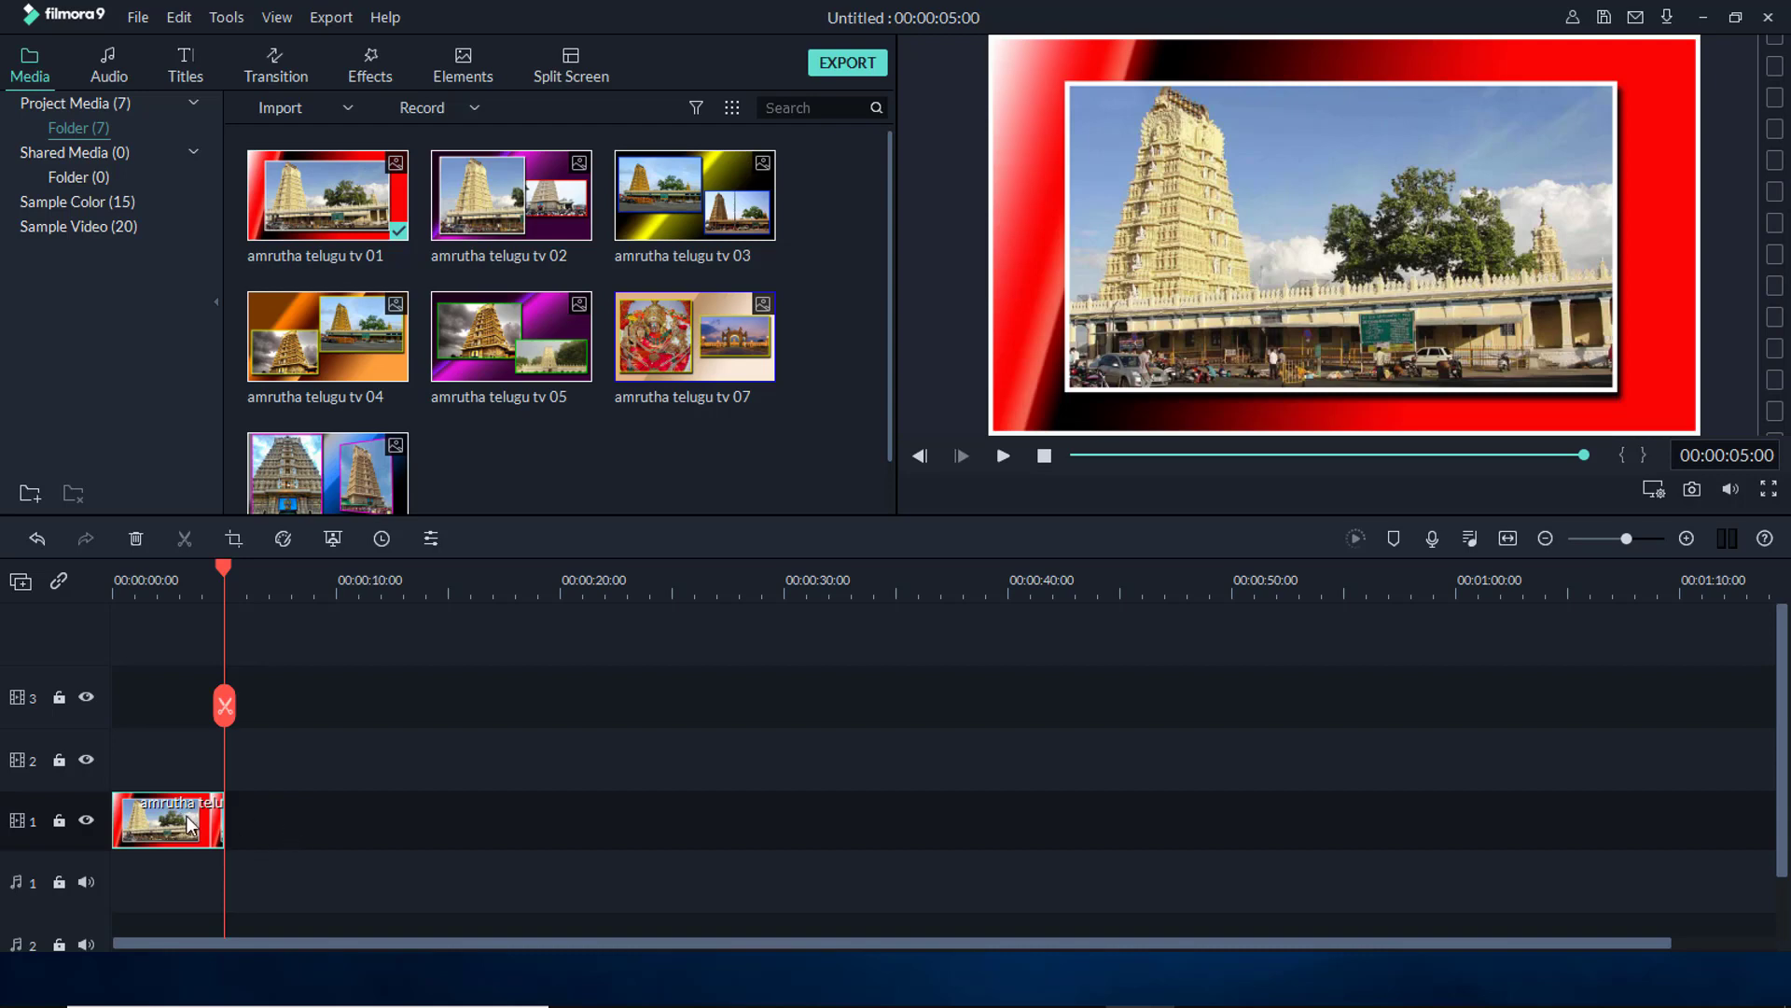
key(Delete)
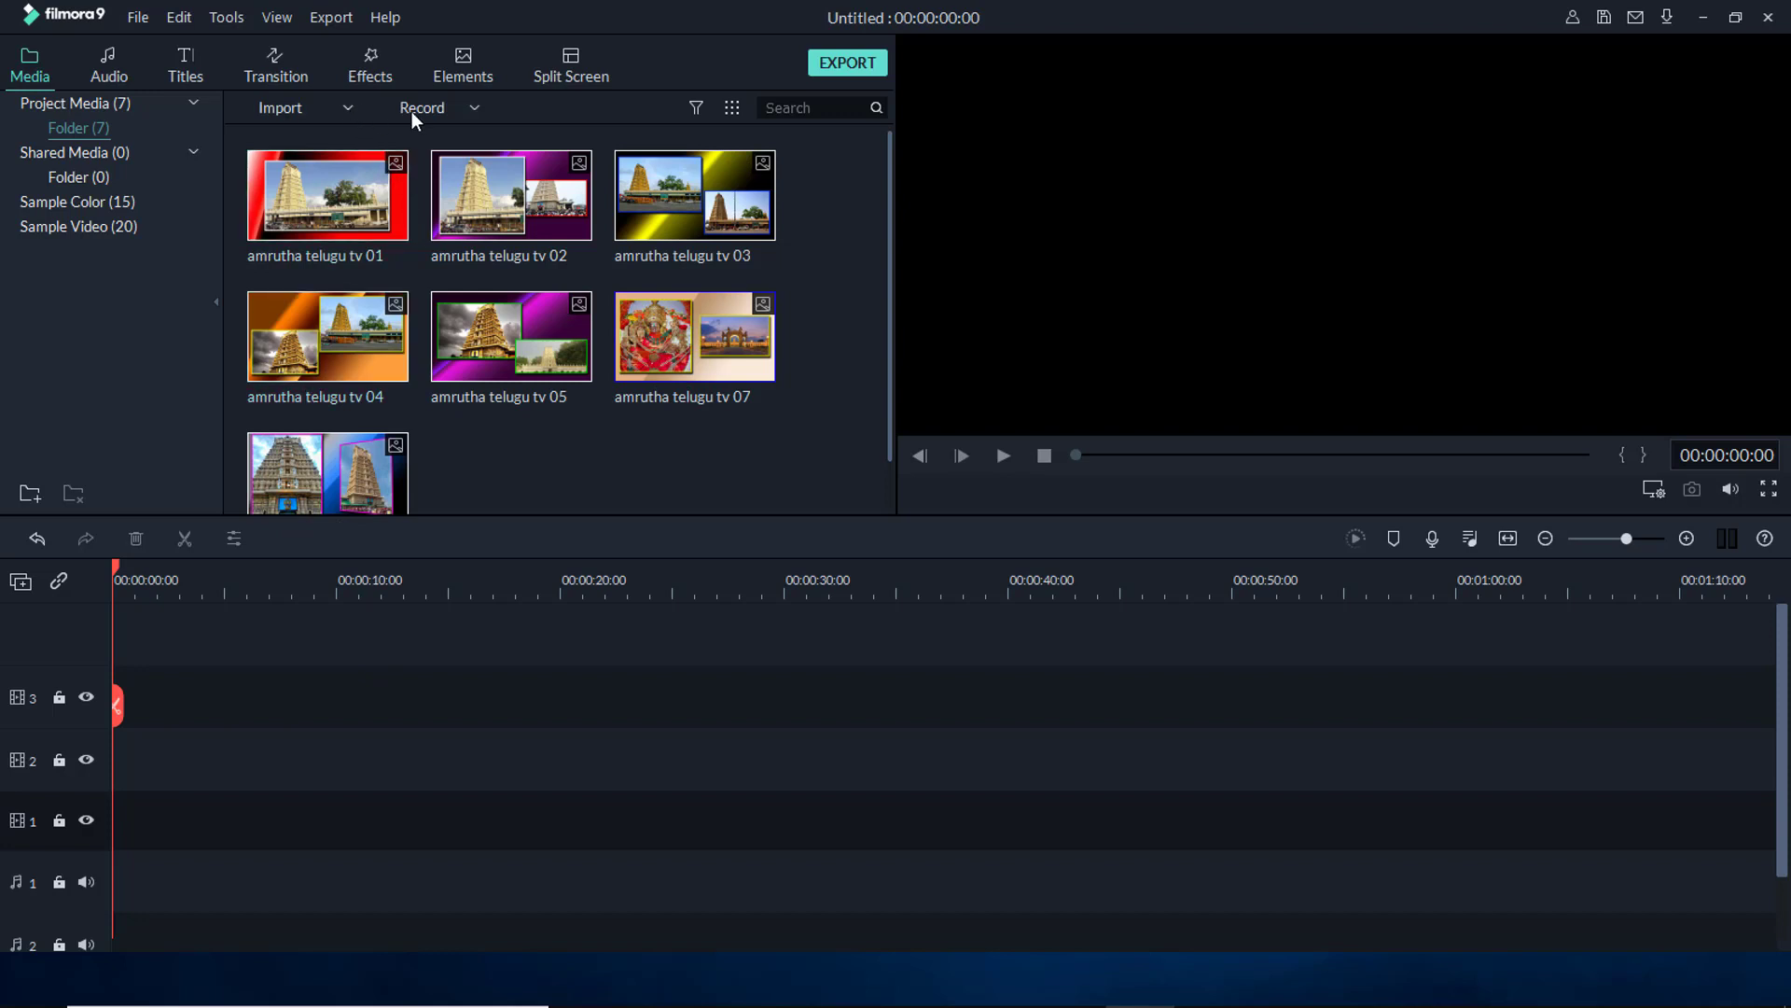
click(476, 110)
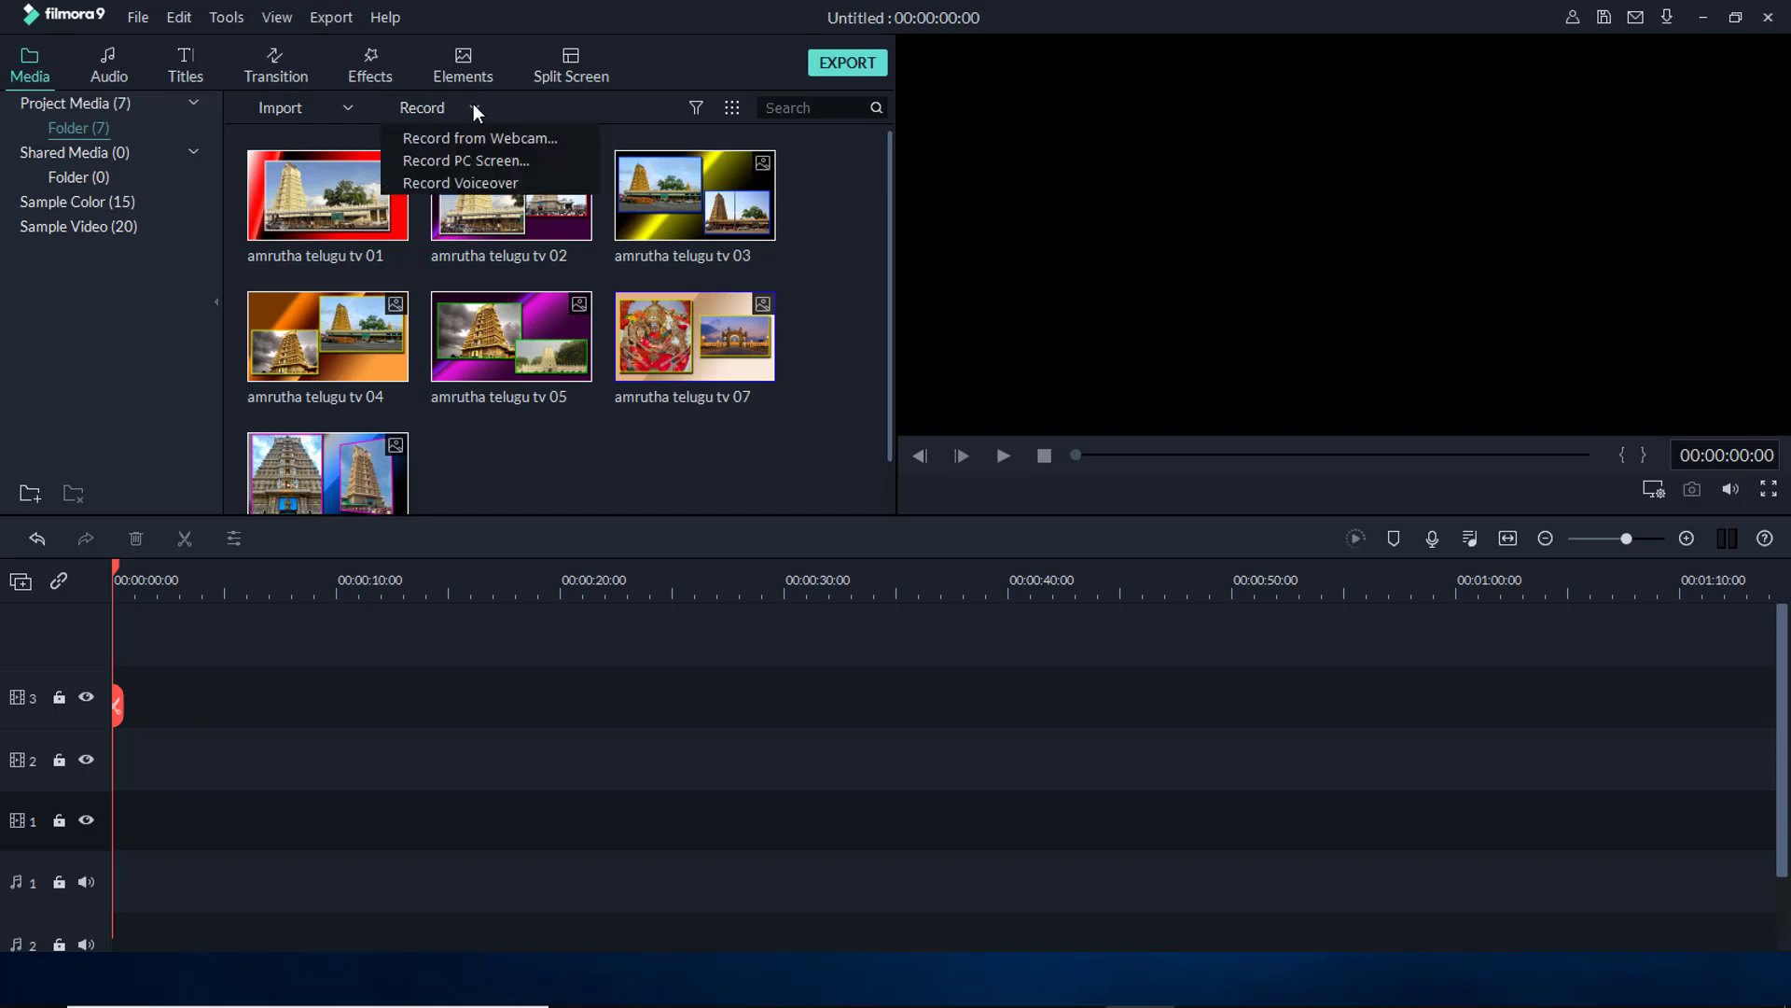
click(547, 459)
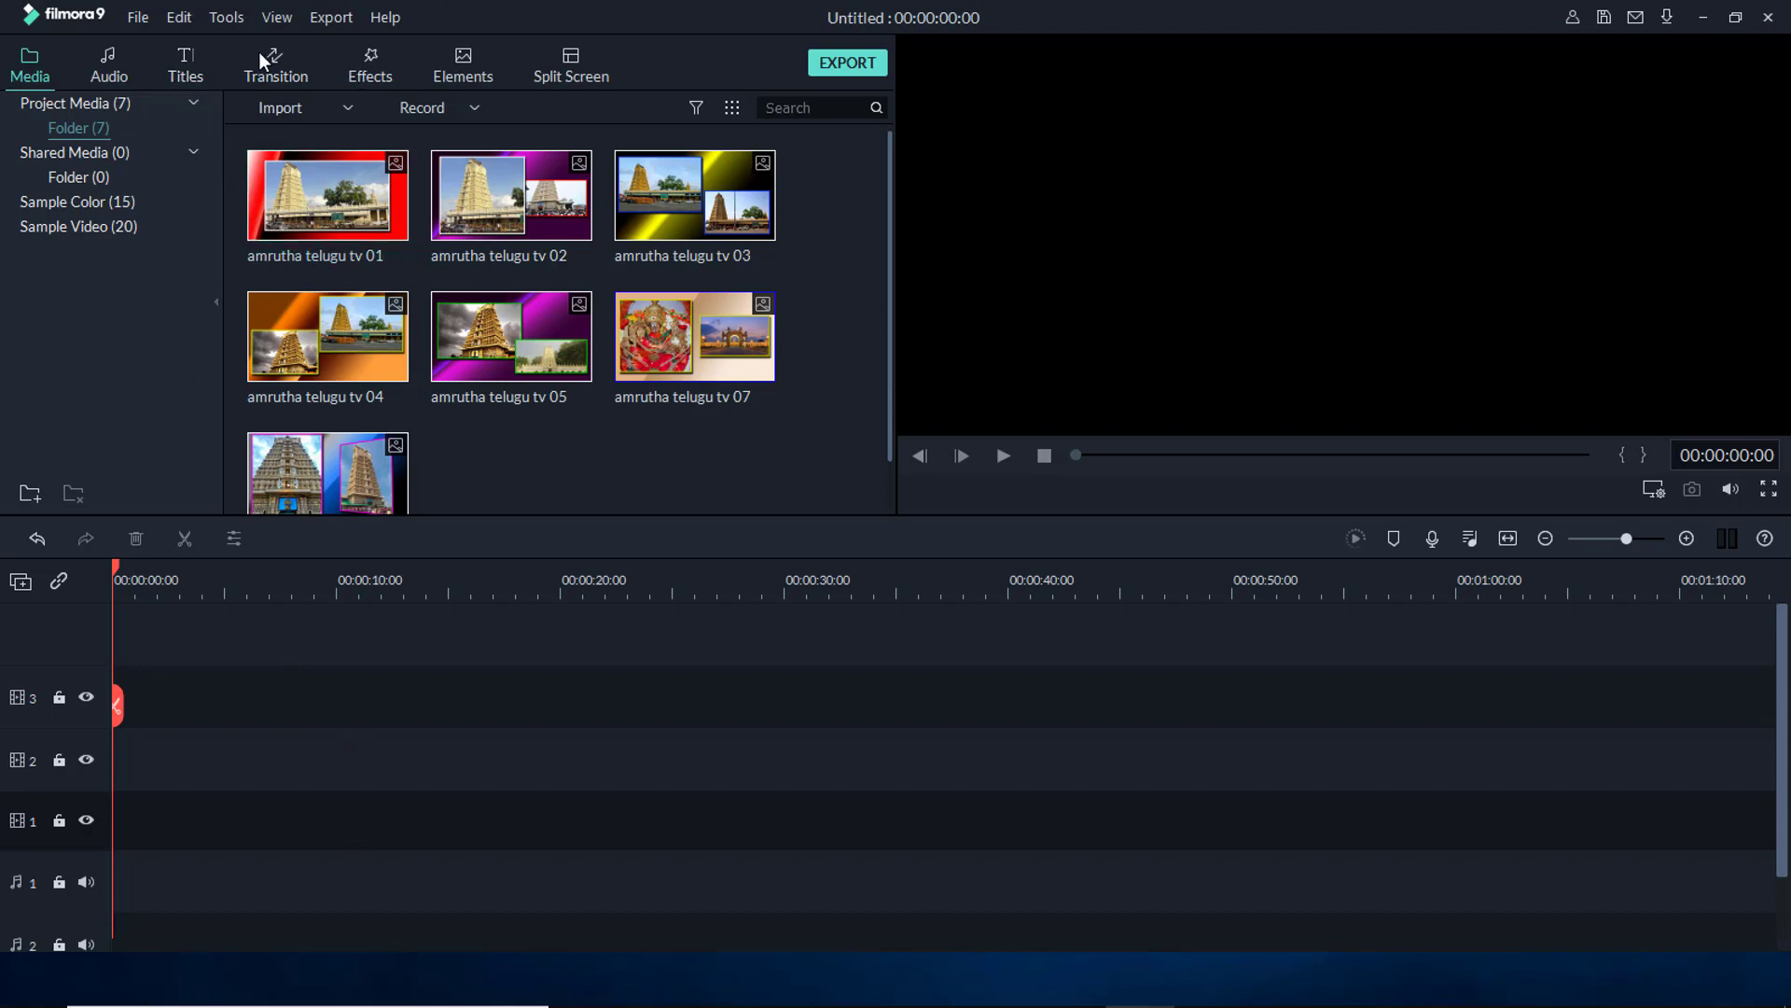
right_click(688, 457)
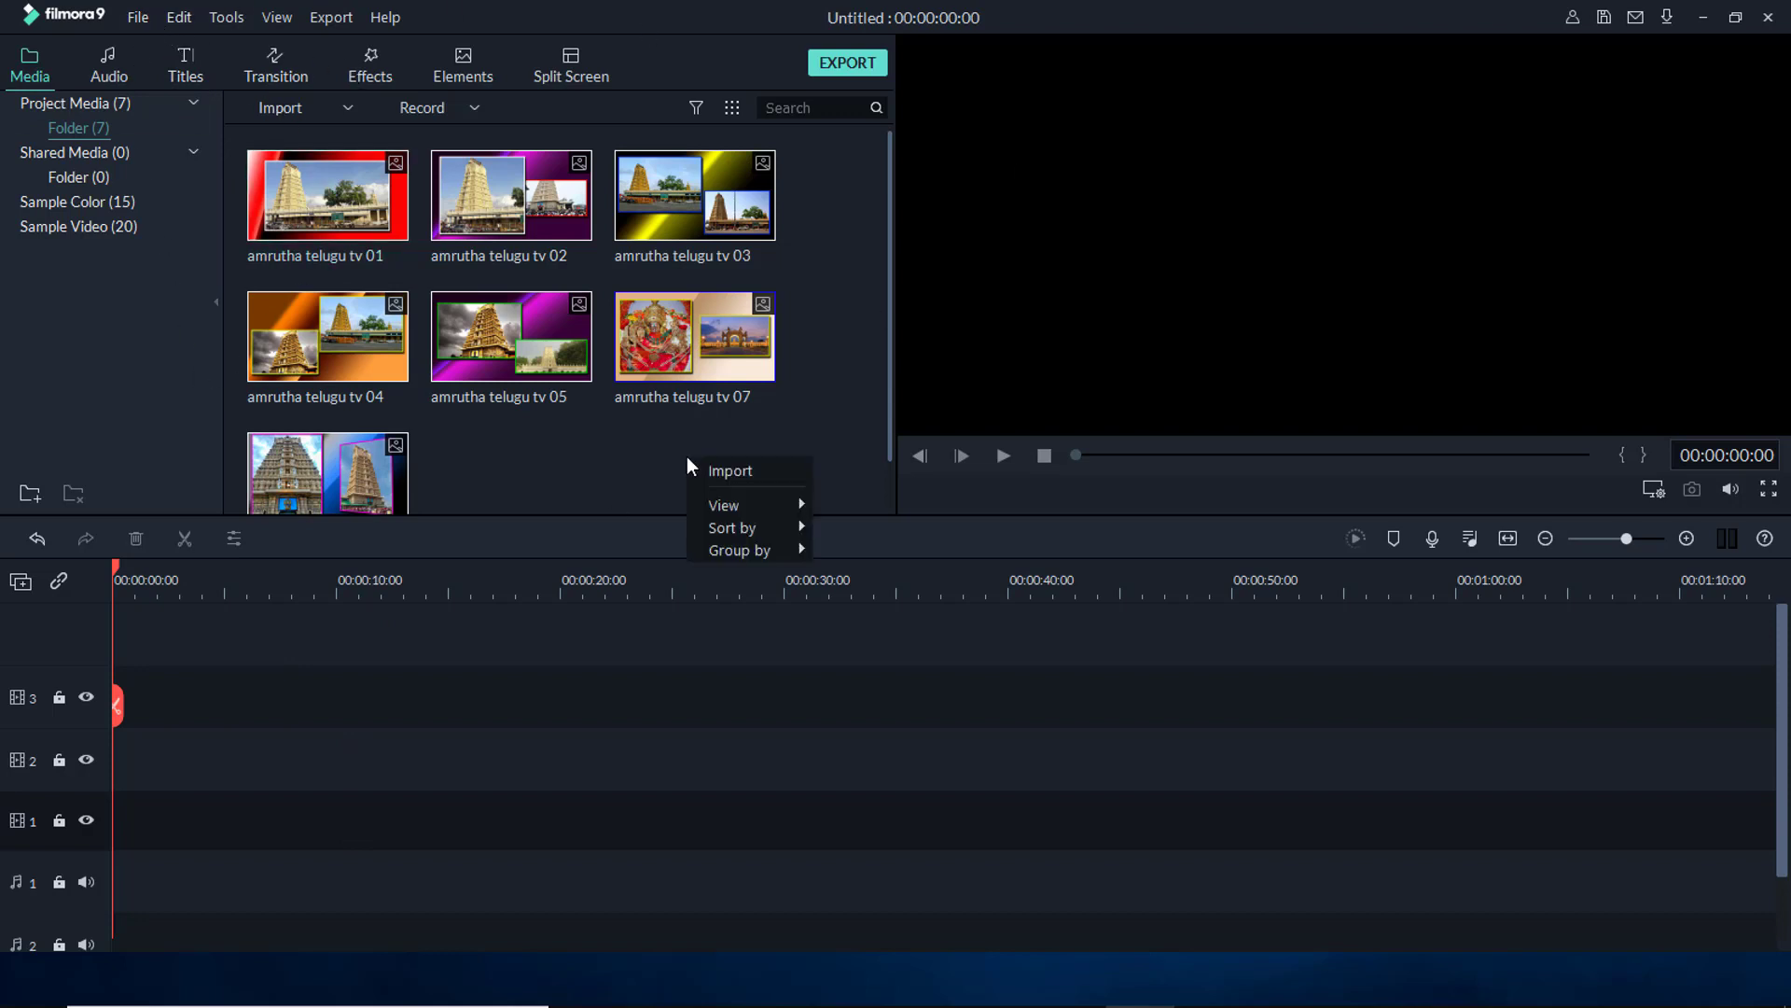
click(597, 457)
right_click(597, 455)
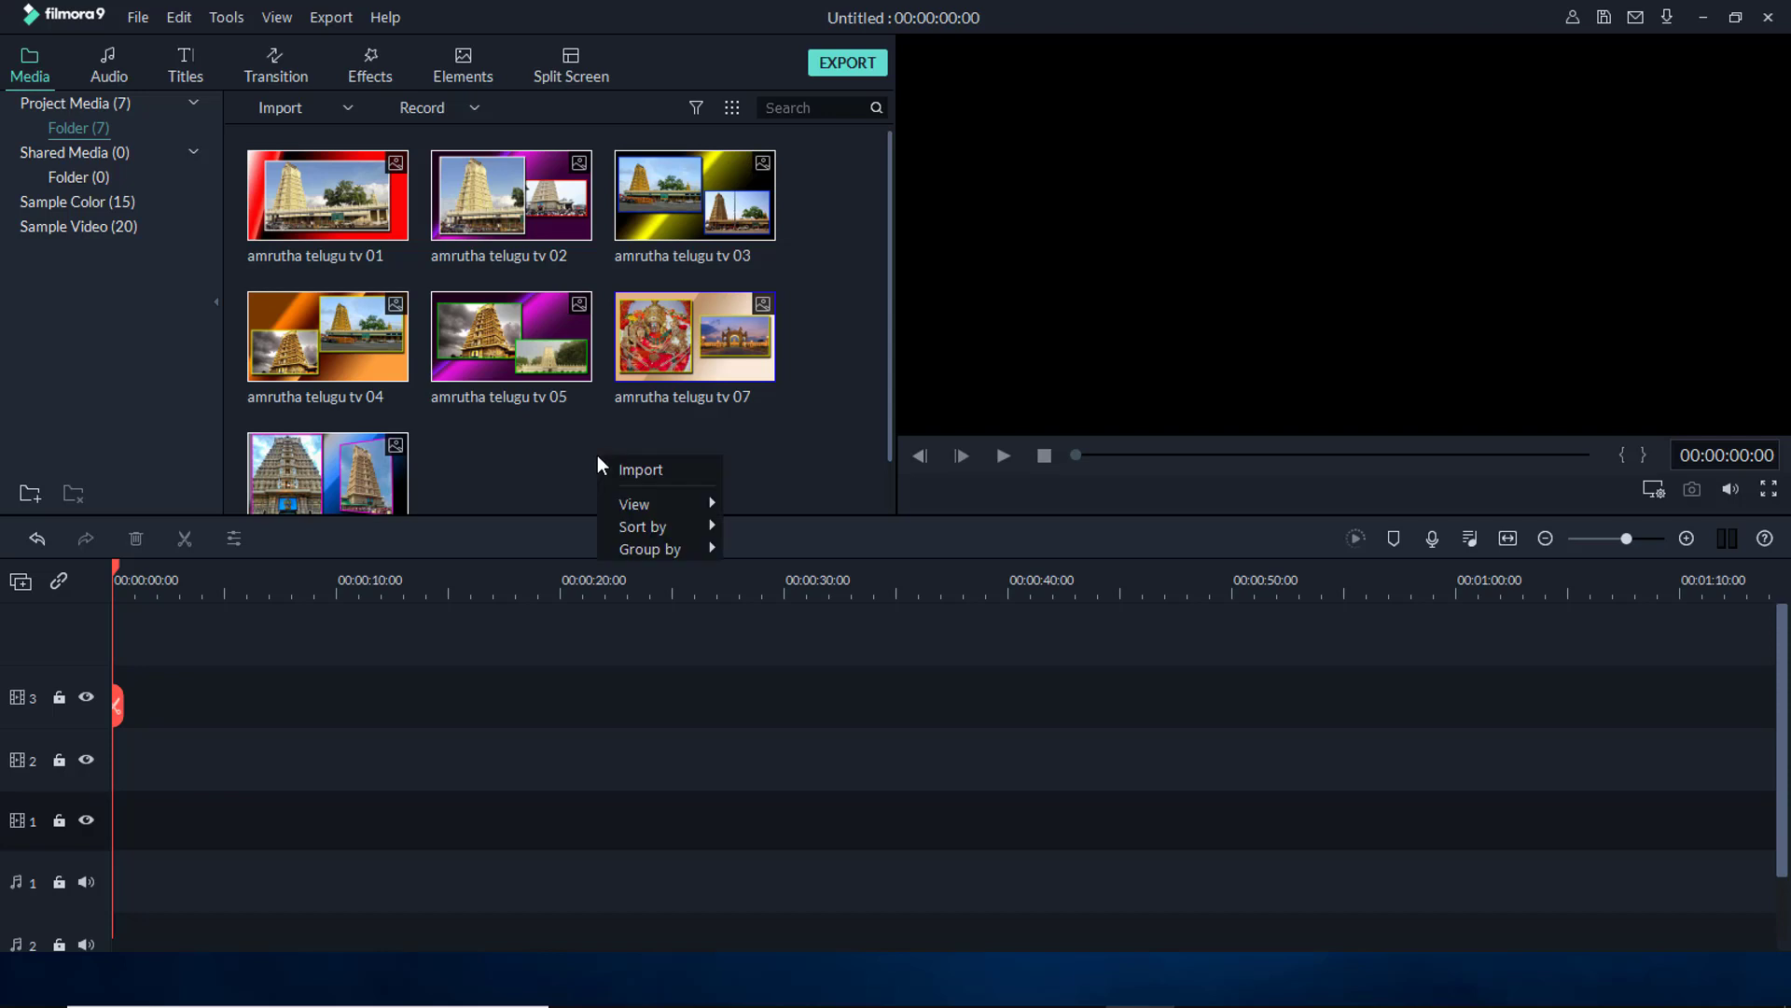
click(466, 711)
right_click(1069, 233)
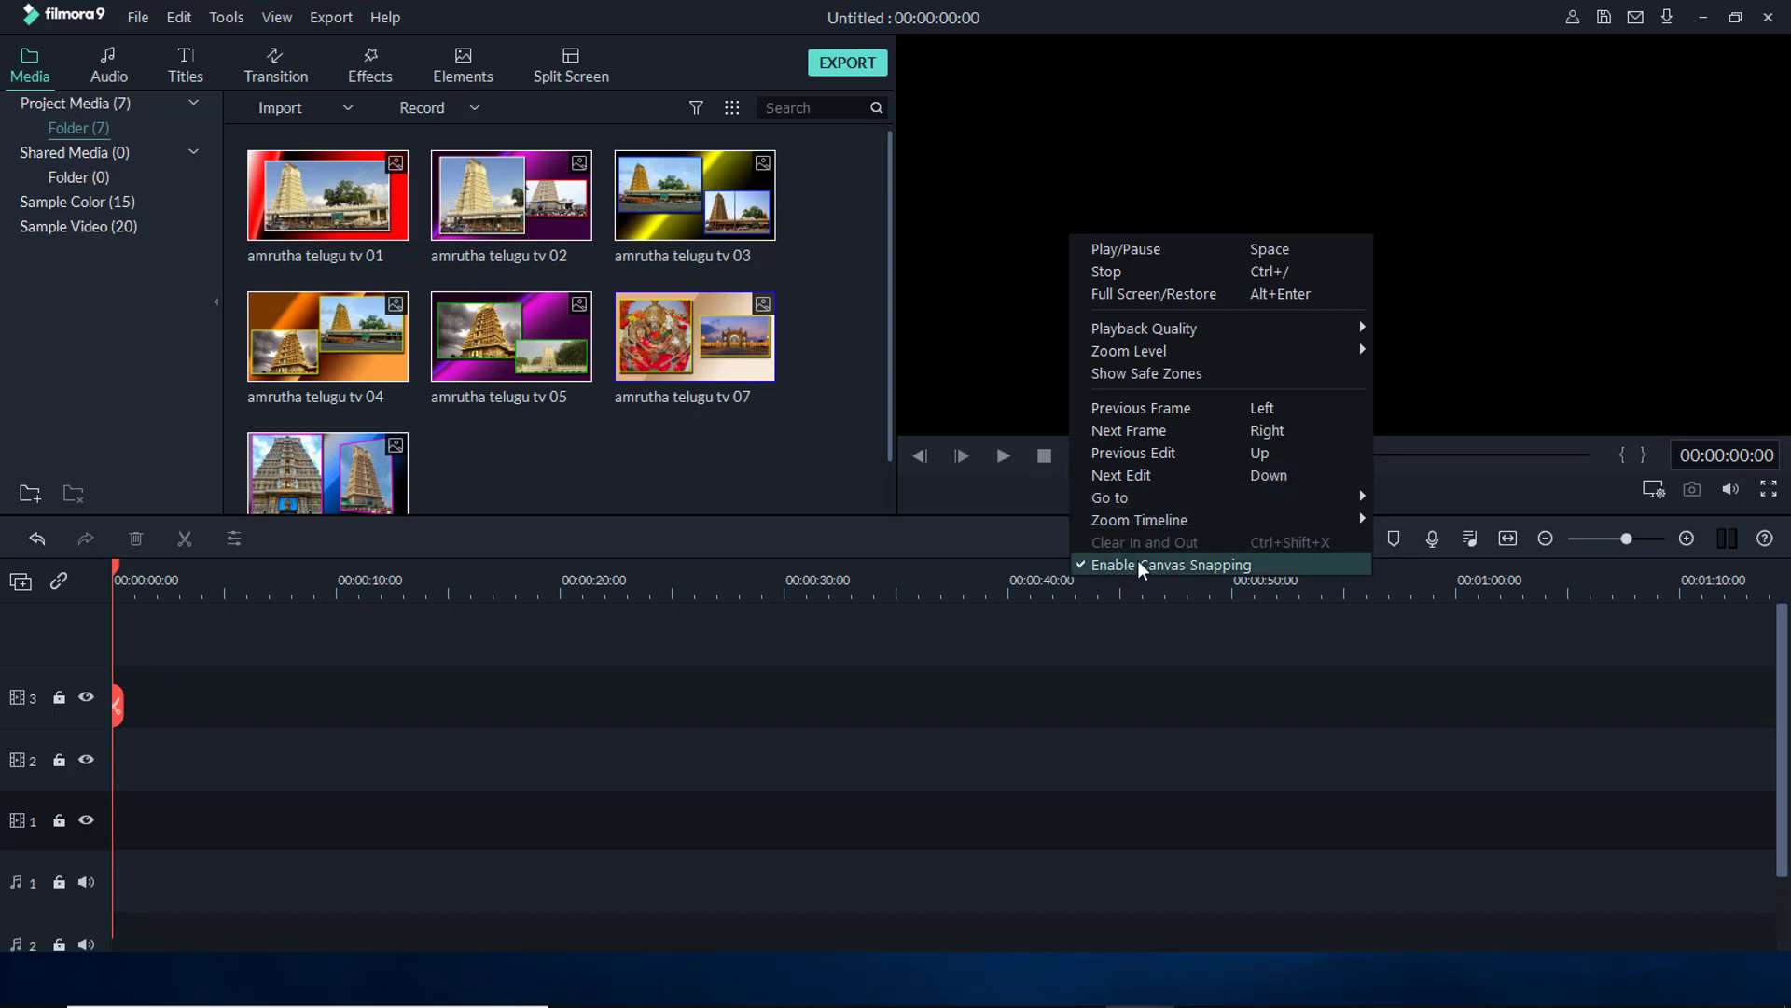
Open the project settings and choose the 16:9 (Widescreen) aspect ratio
click(1077, 136)
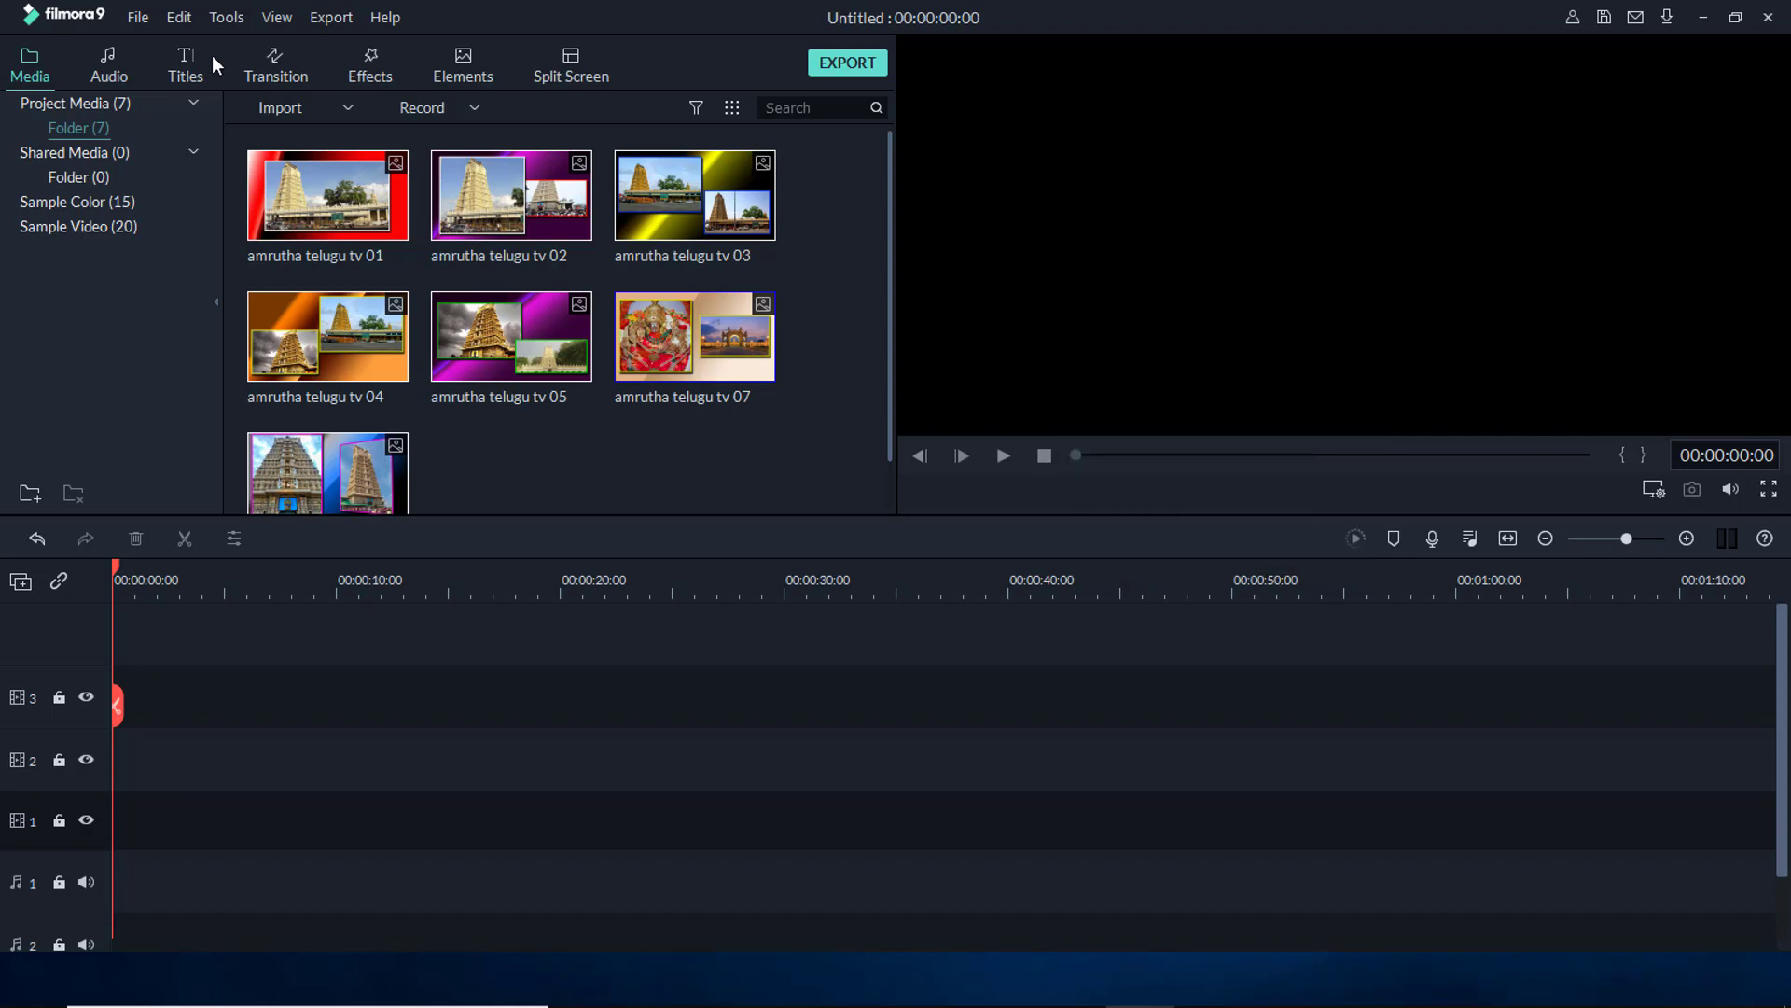
click(277, 18)
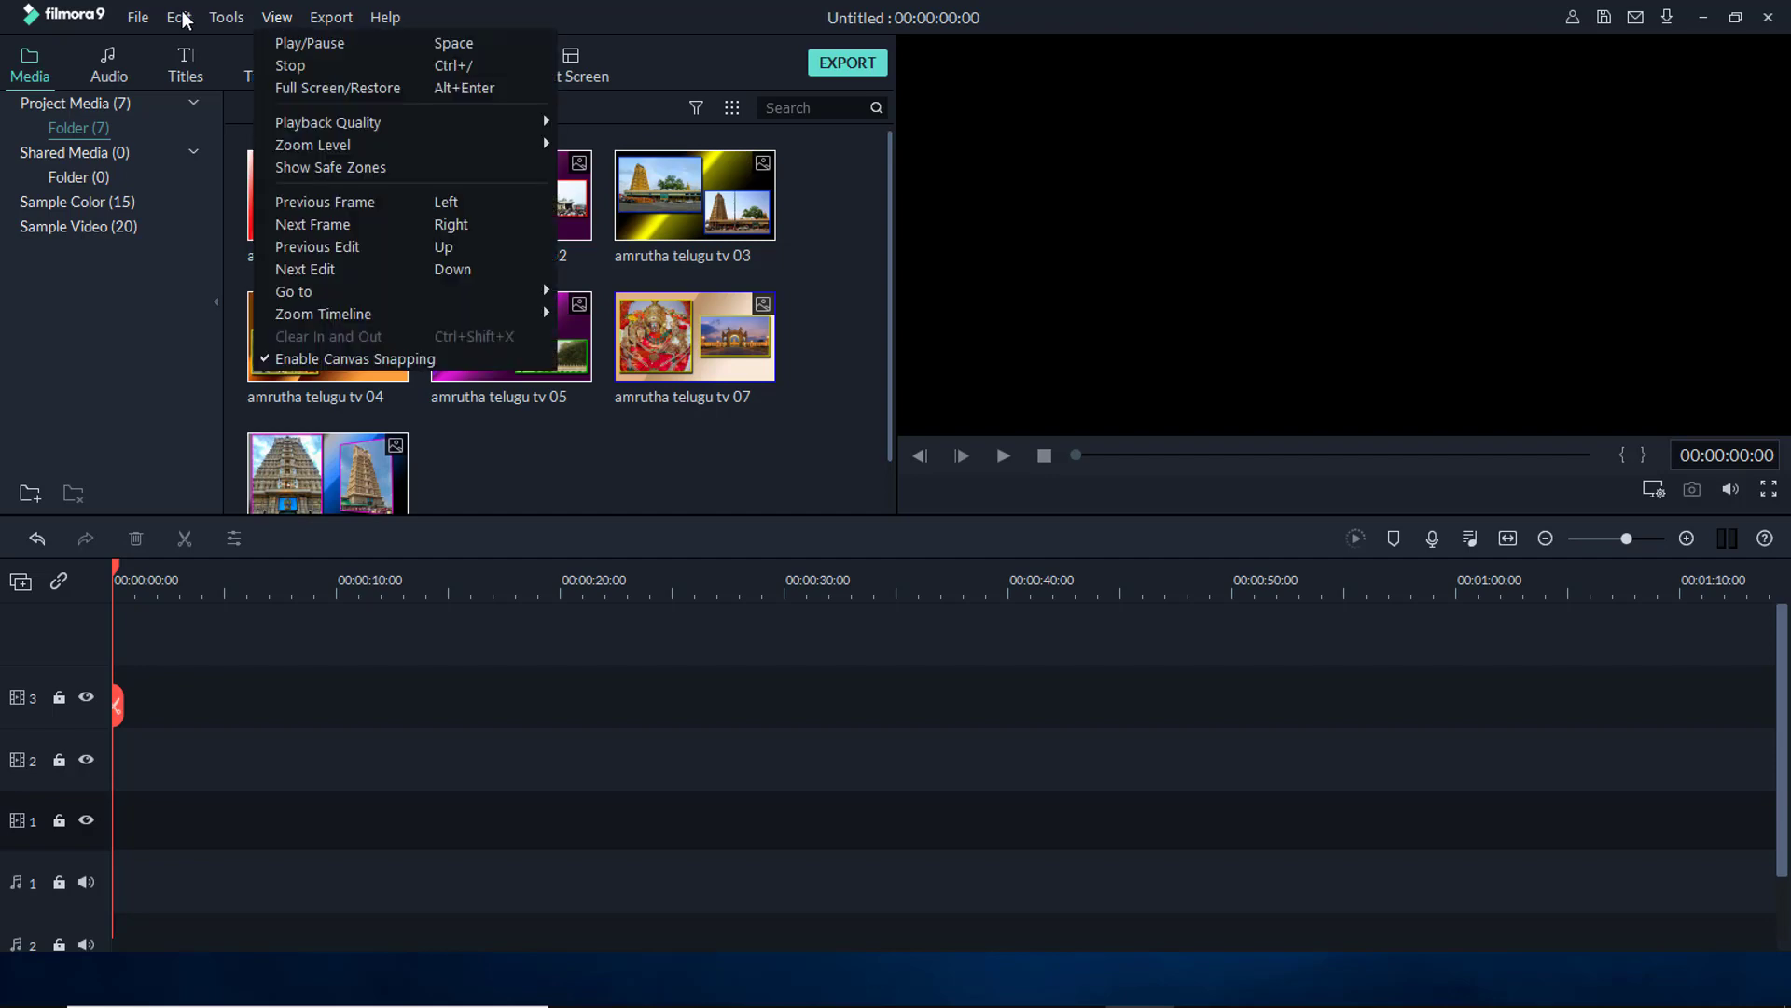
mouse_move(137, 19)
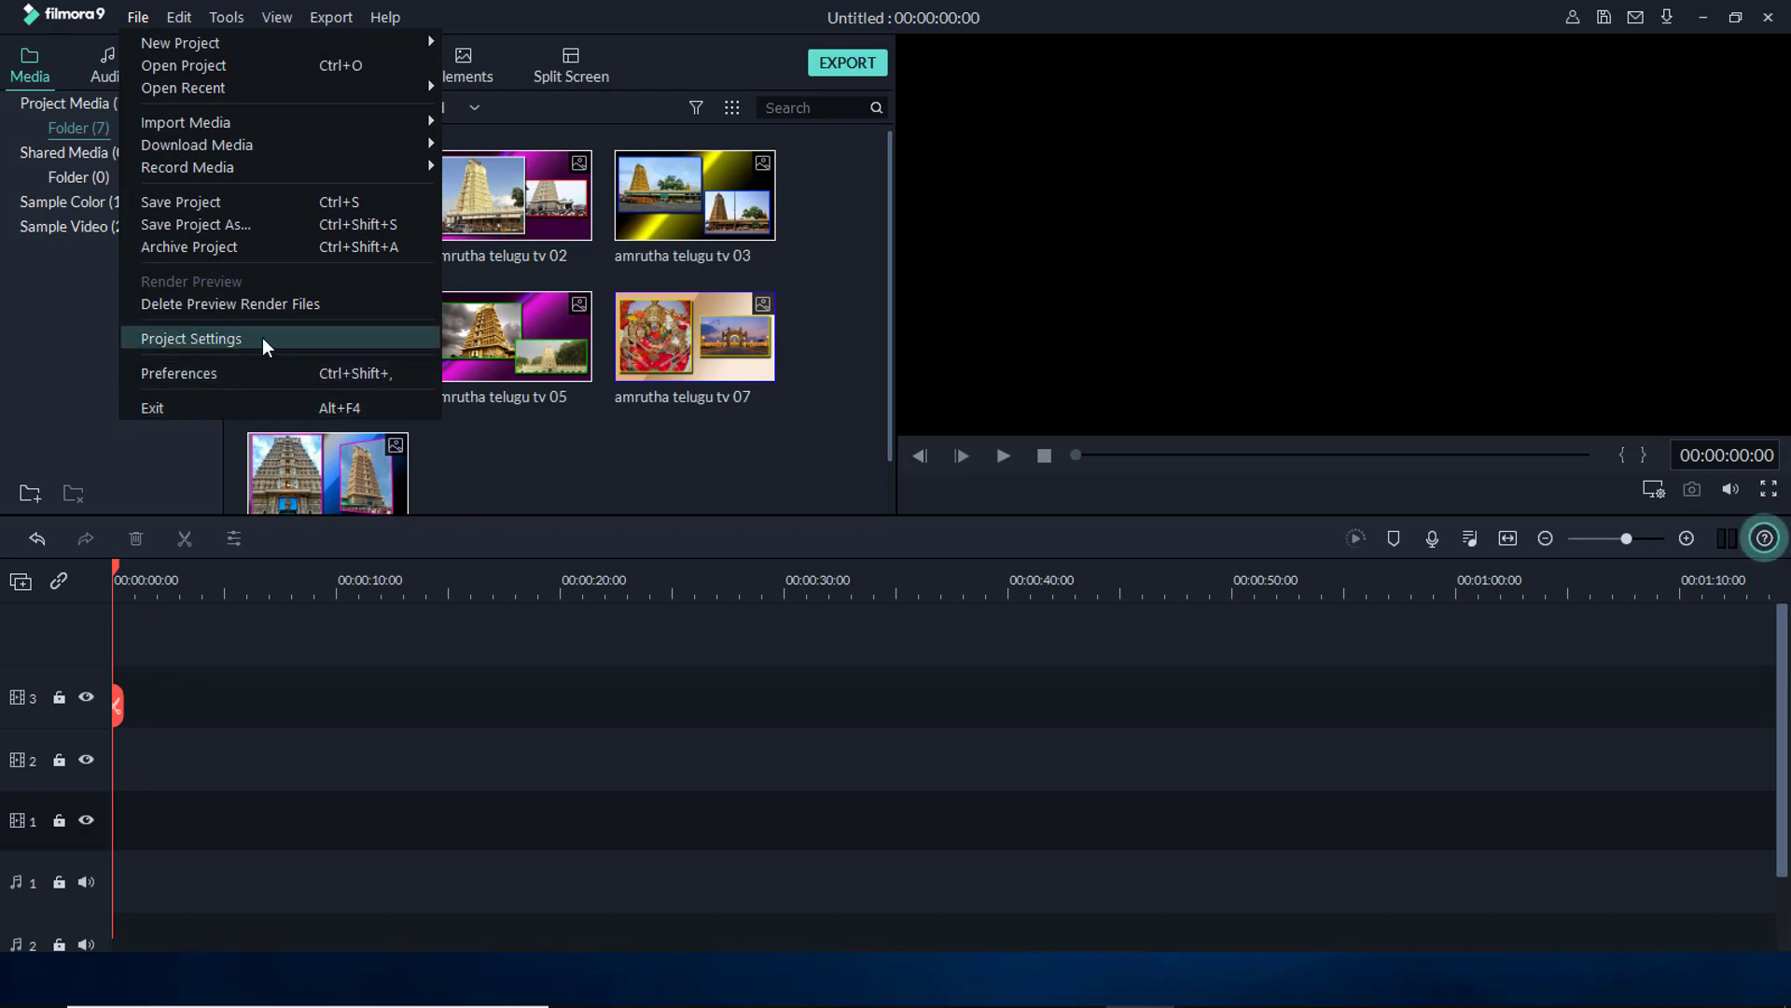
click(217, 343)
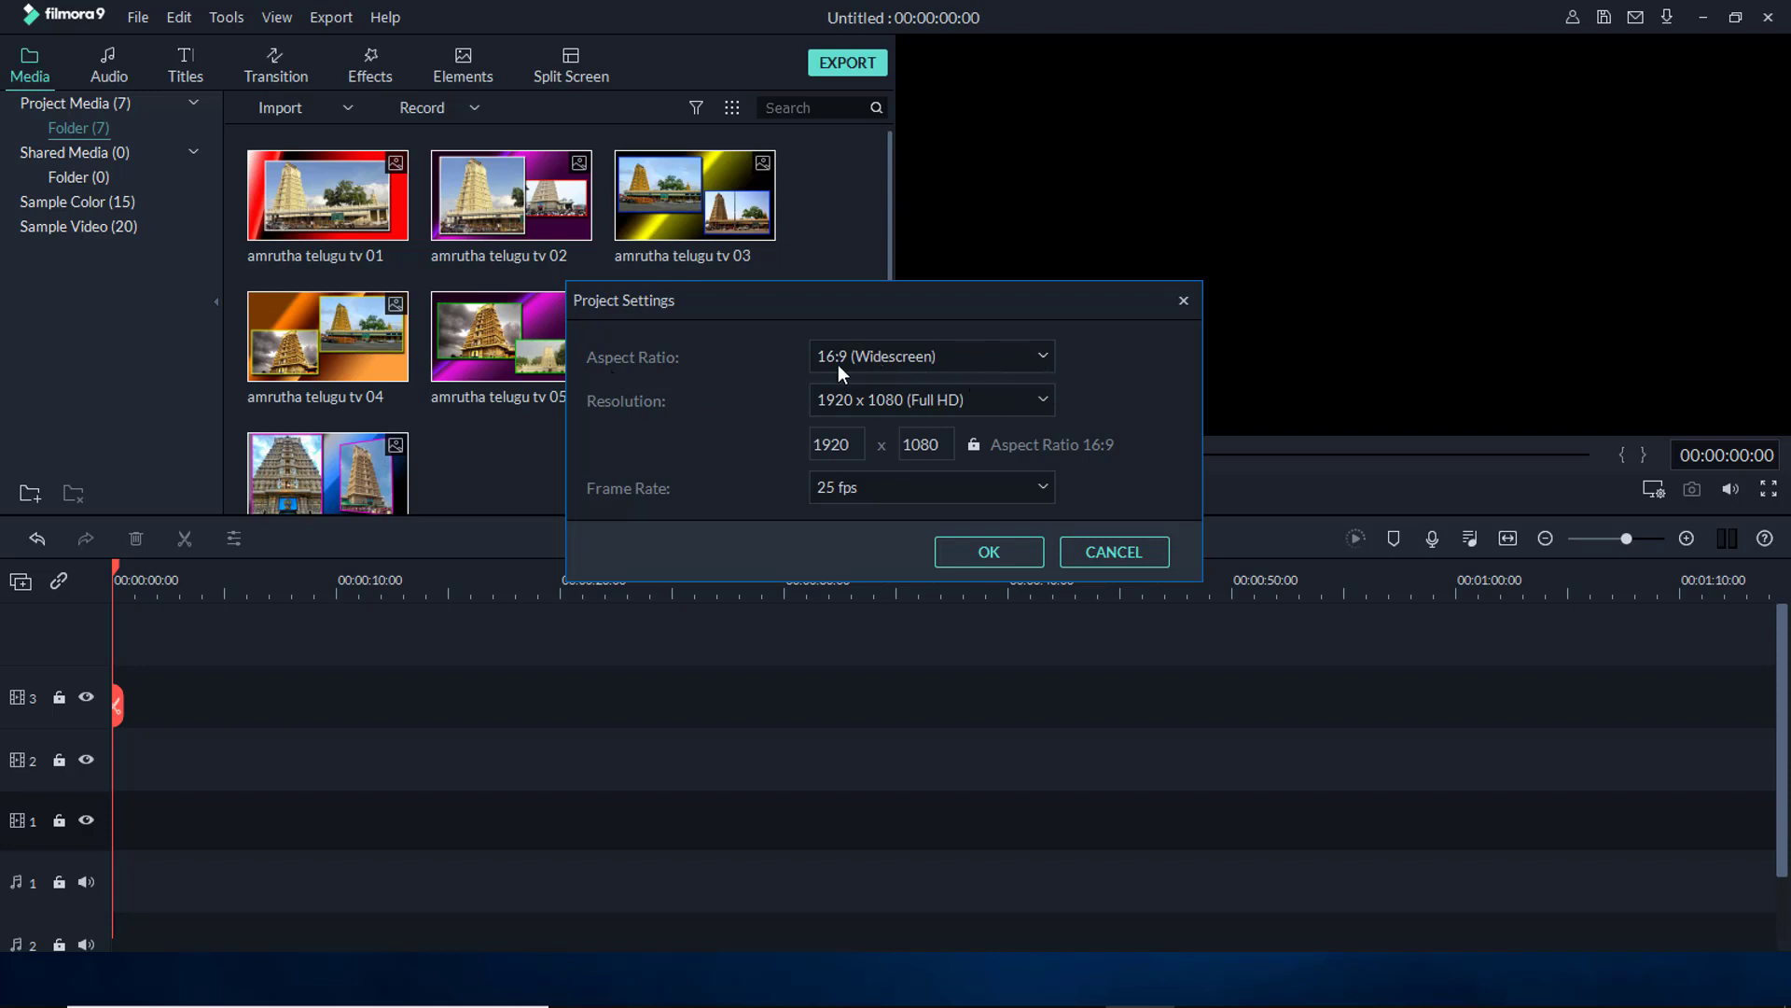
click(1044, 356)
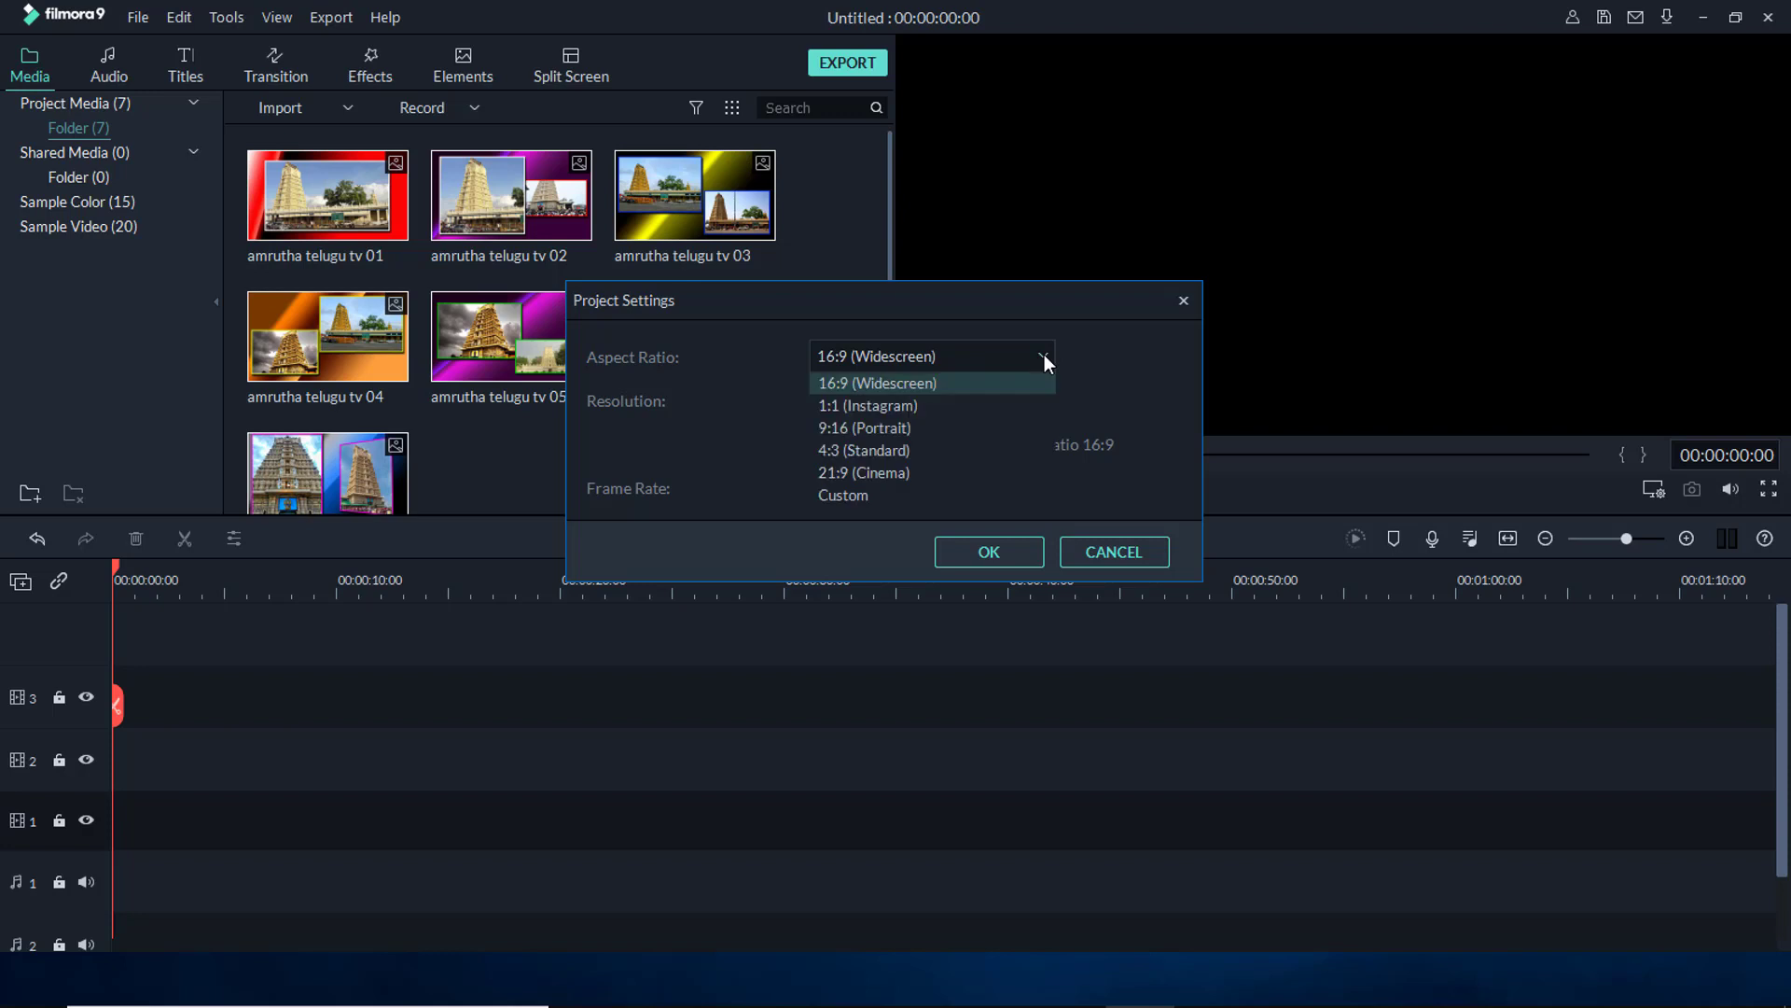
click(949, 375)
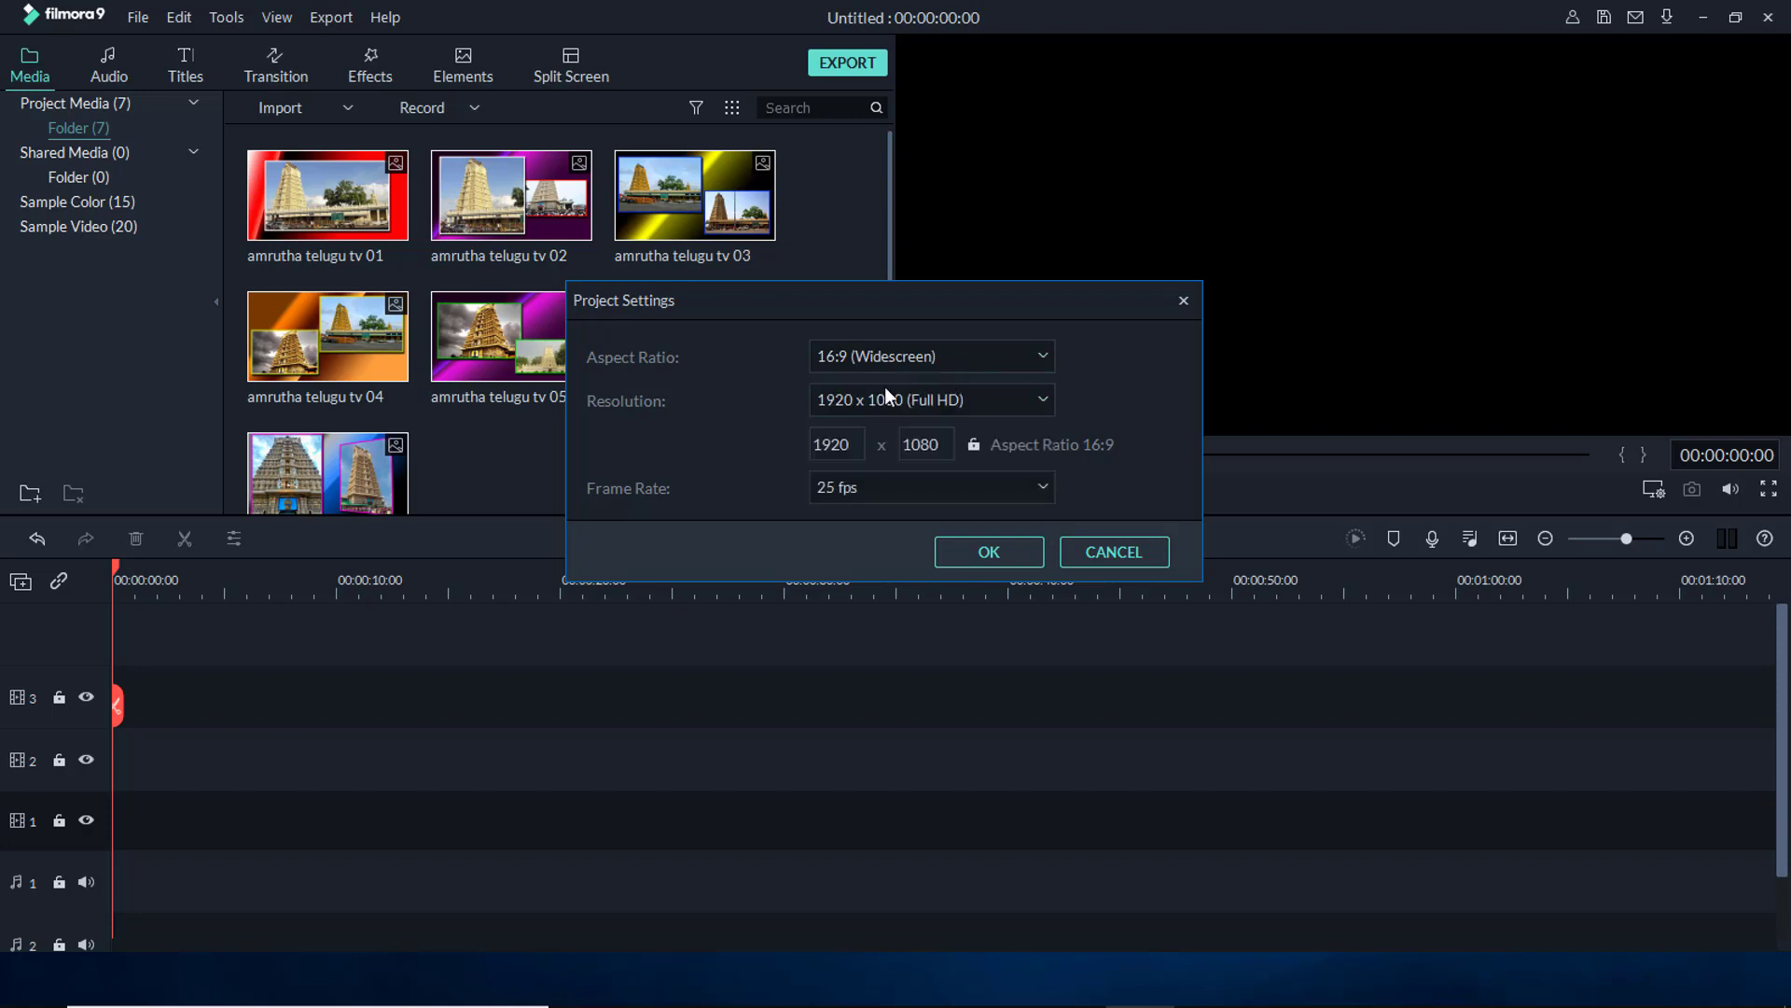
Set the project resolution to 1920 x 1080 (Full HD) and the frame rate to 23.97 fps, and apply the settings
click(1039, 401)
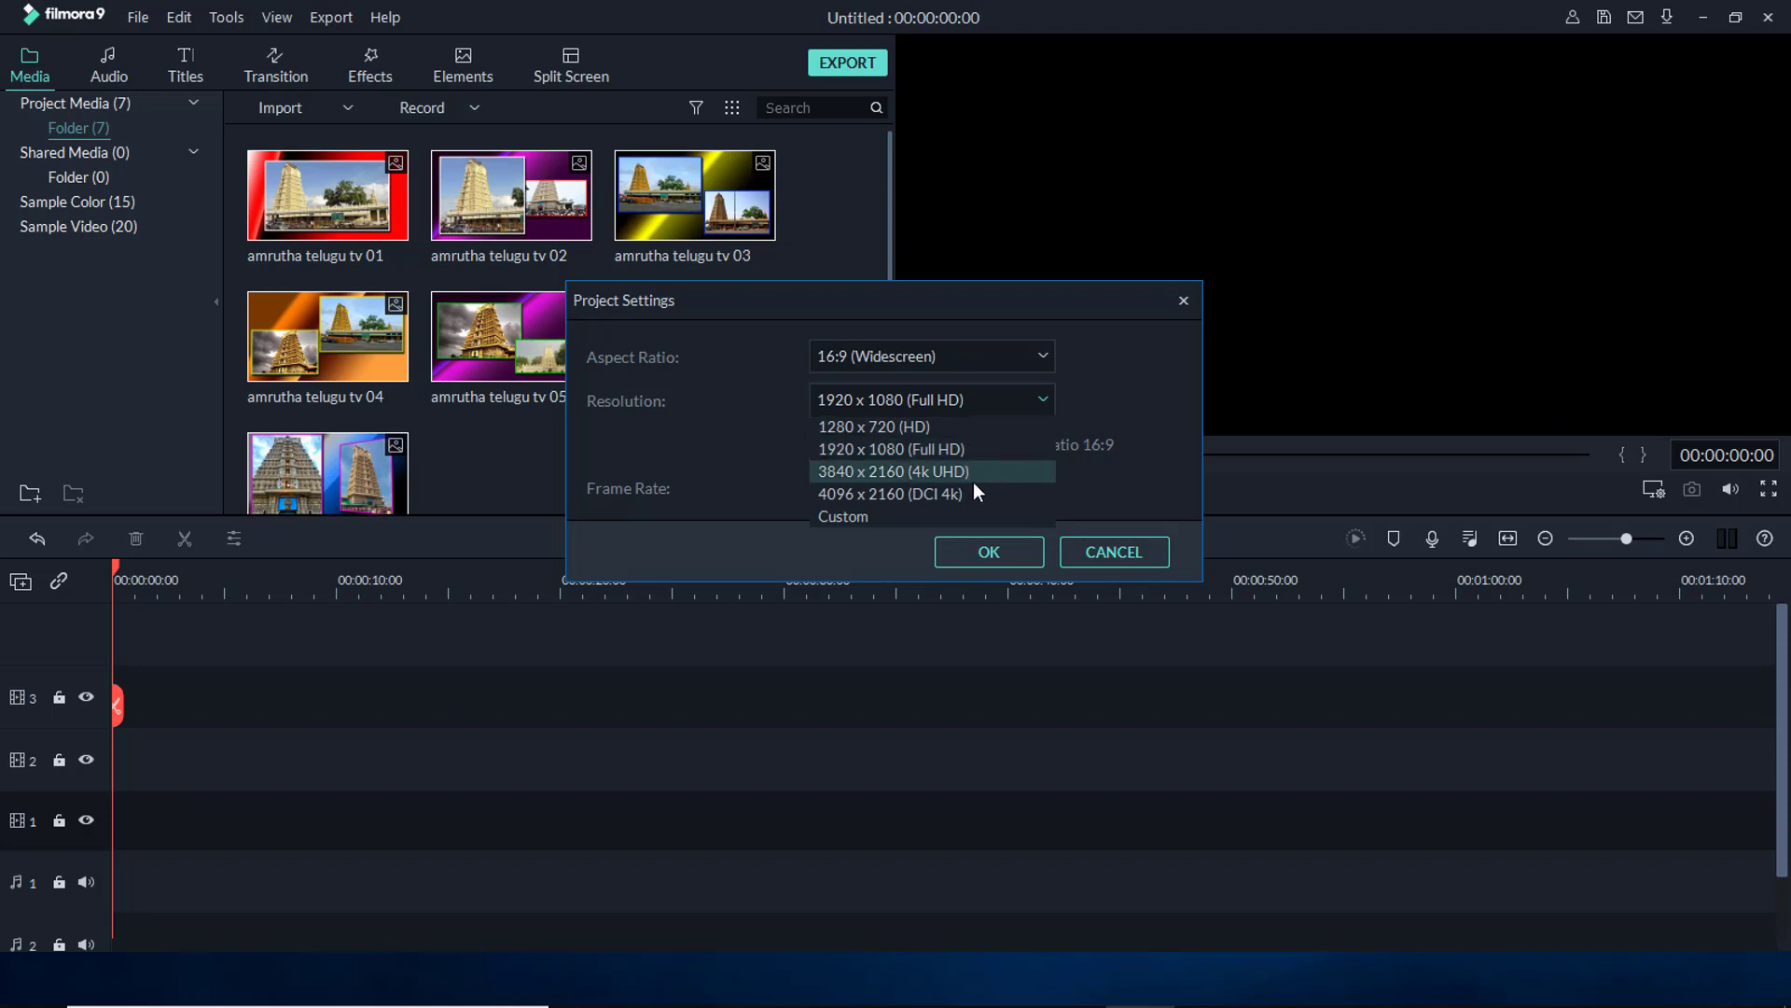
click(896, 449)
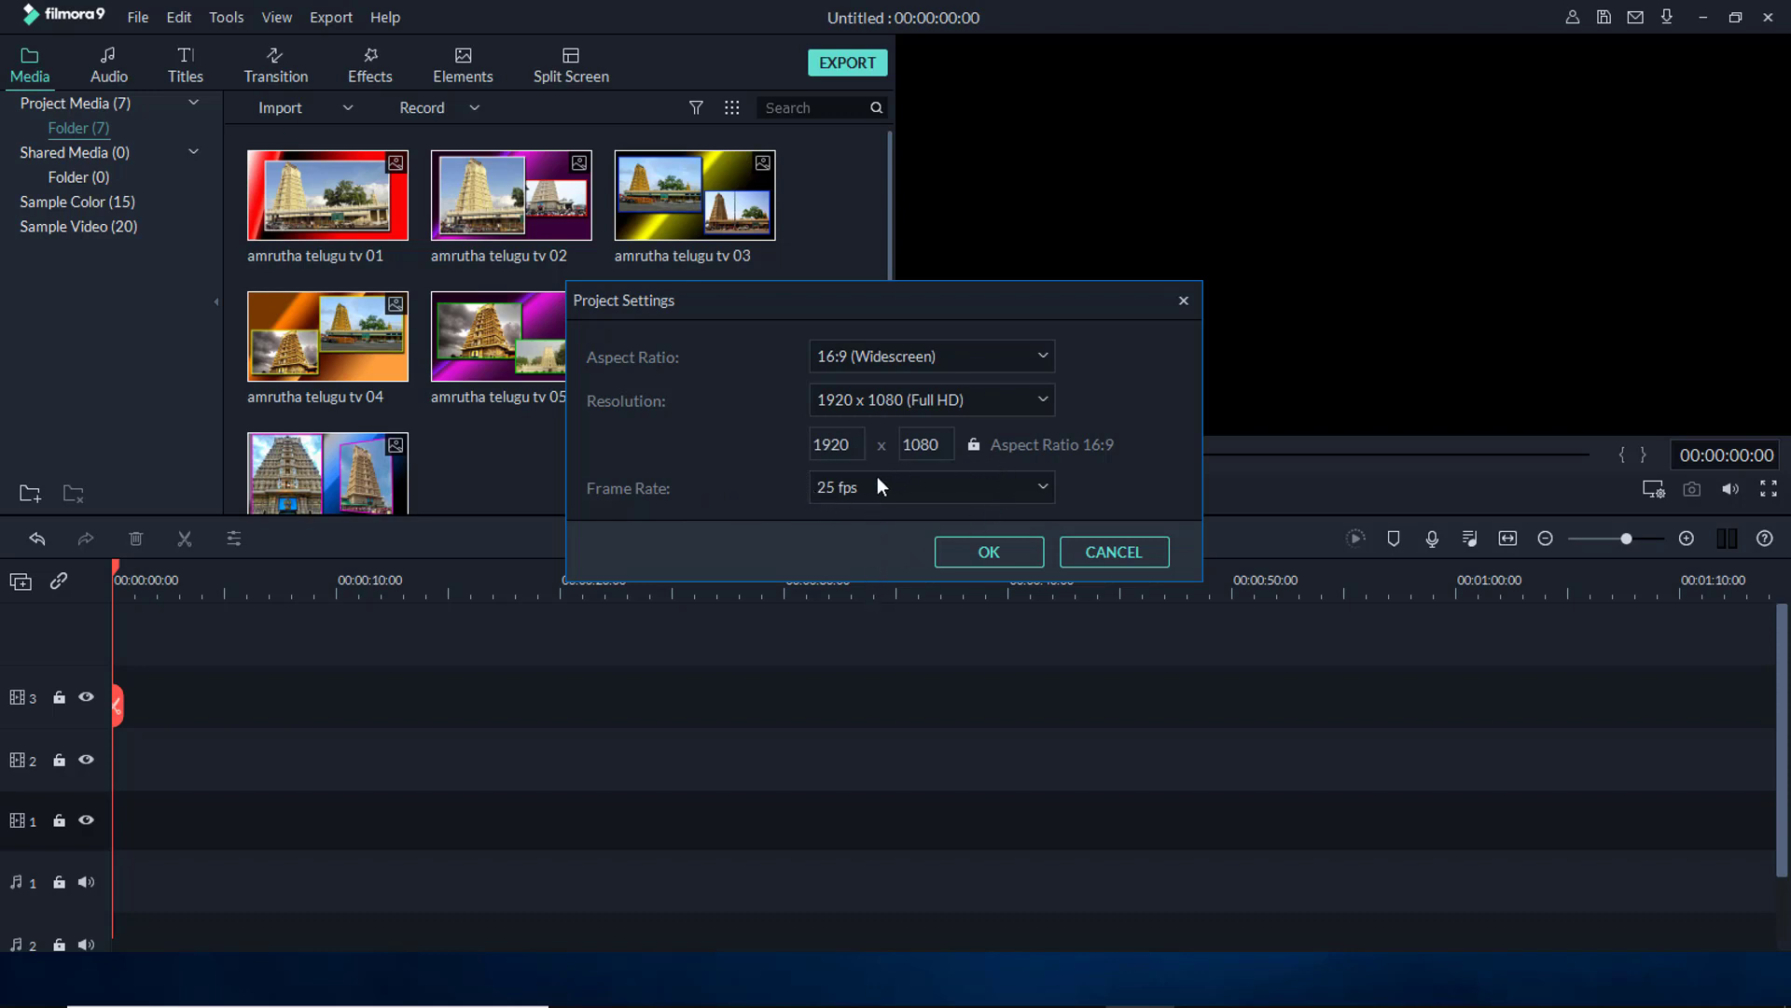
click(1043, 487)
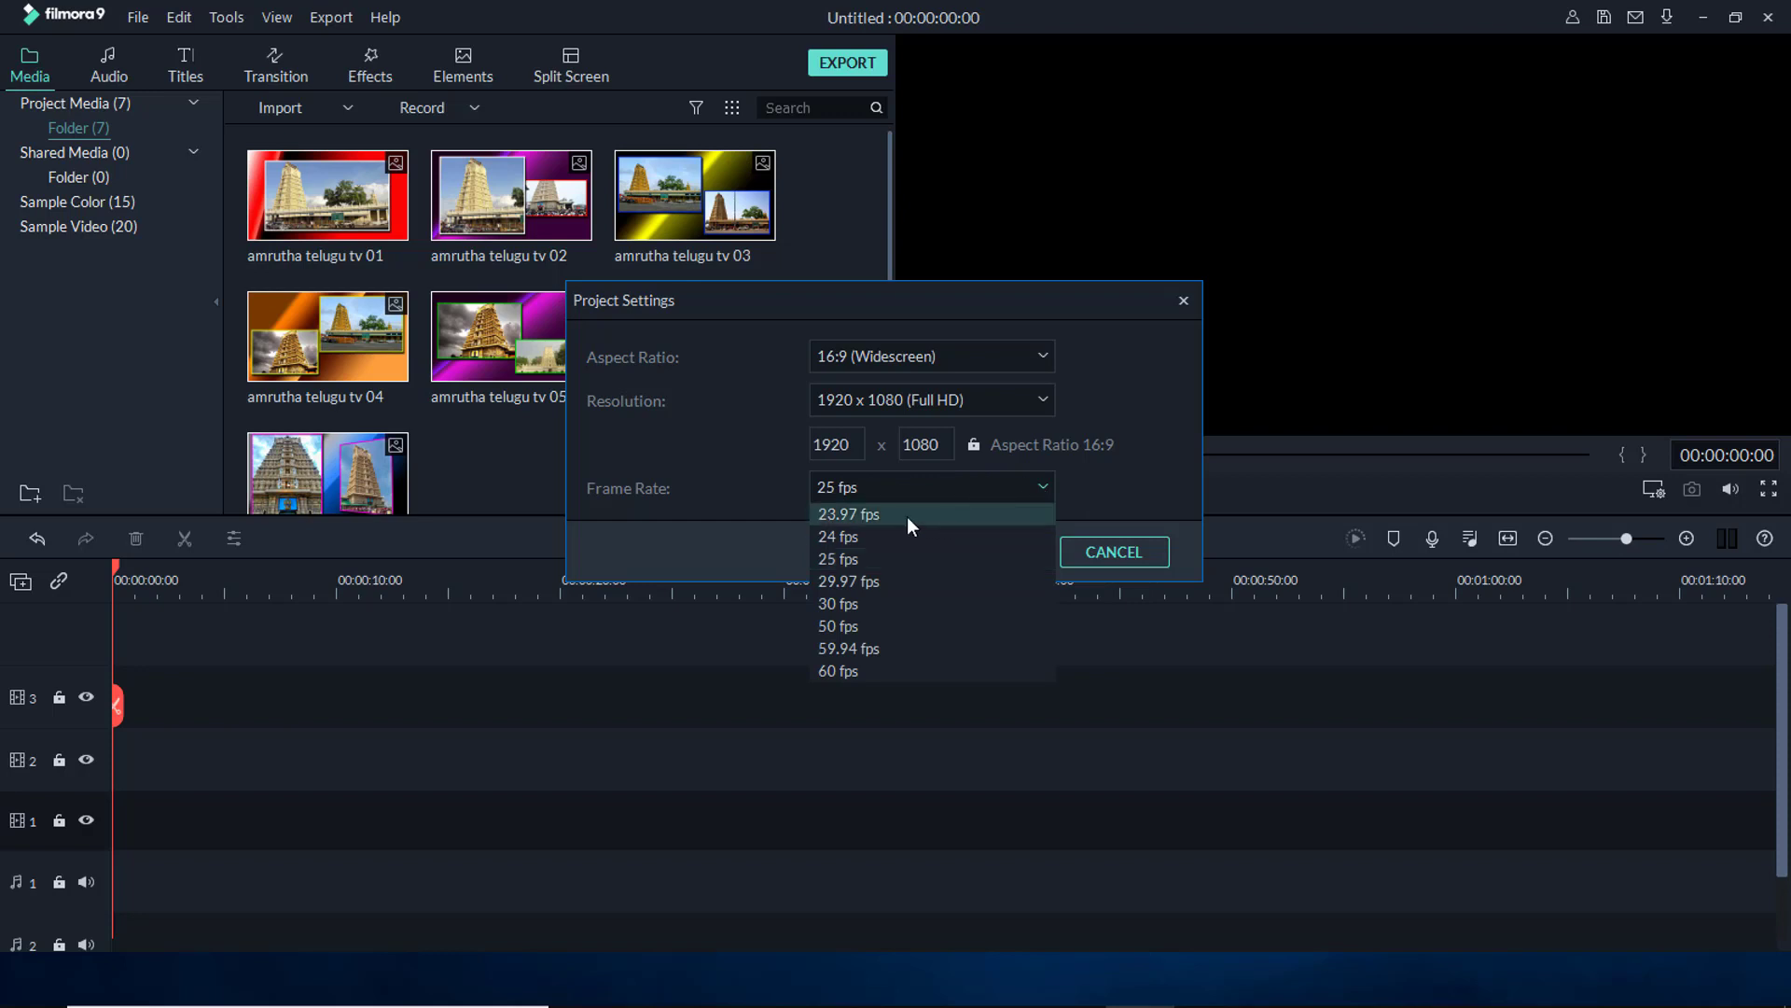
click(882, 517)
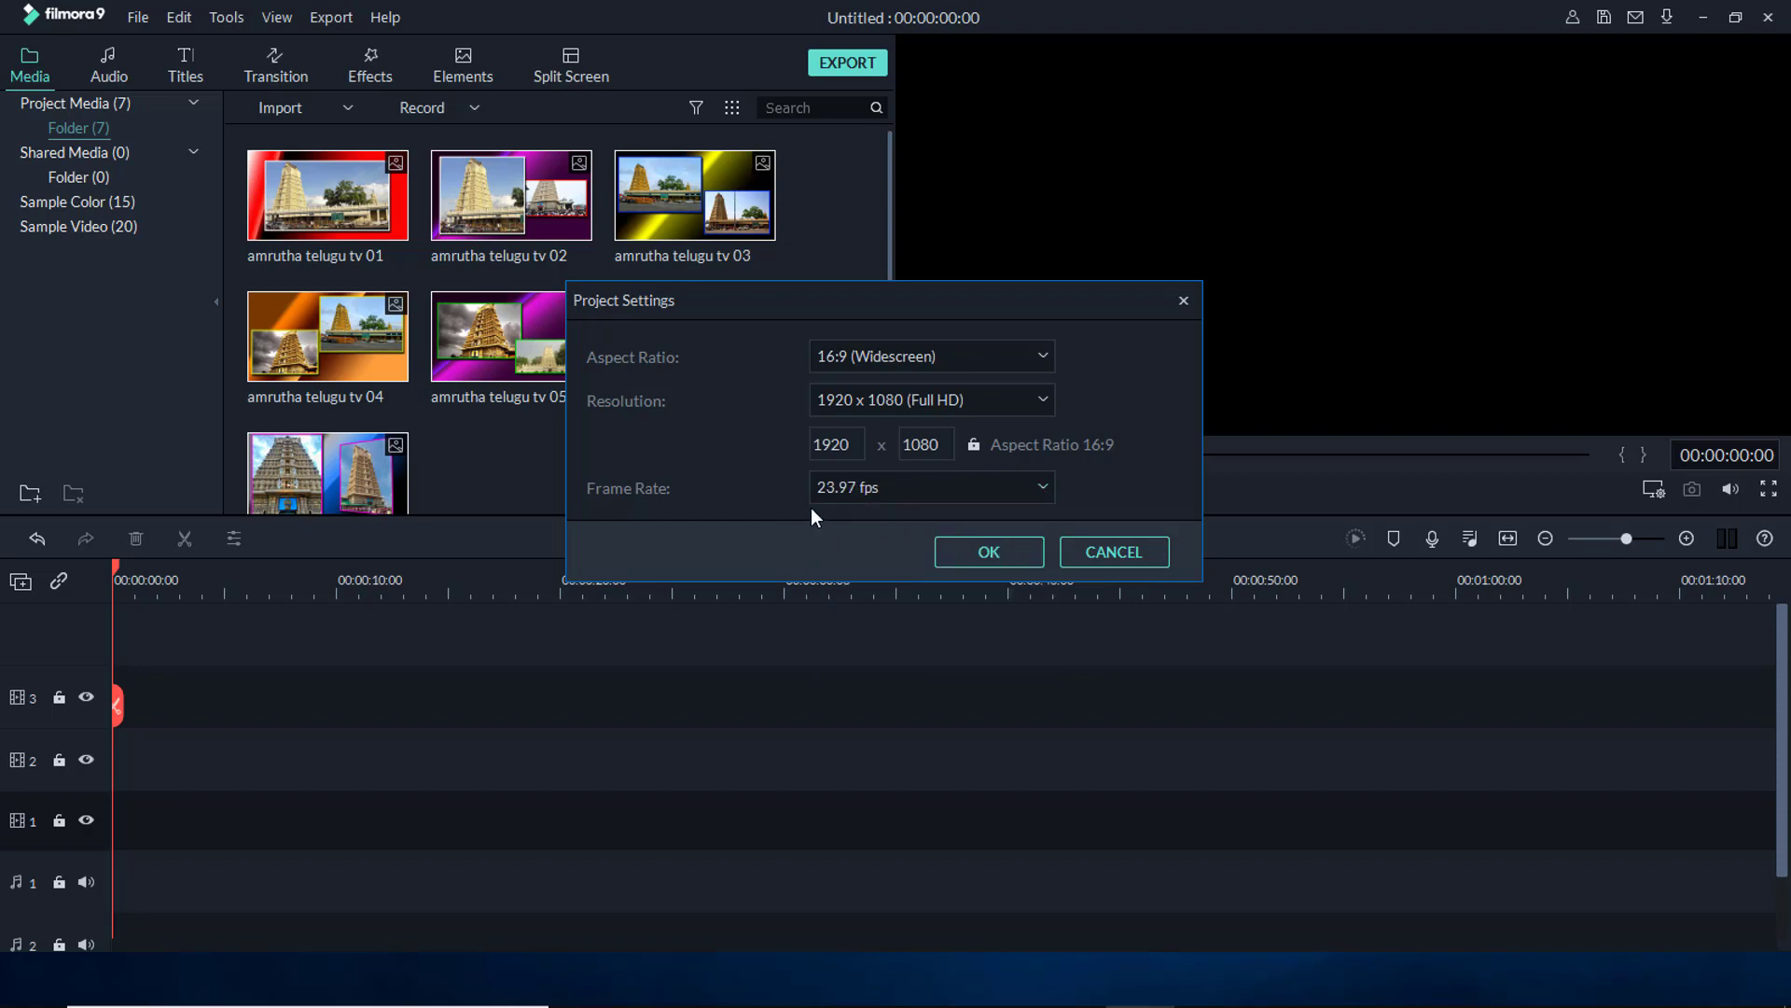
click(986, 551)
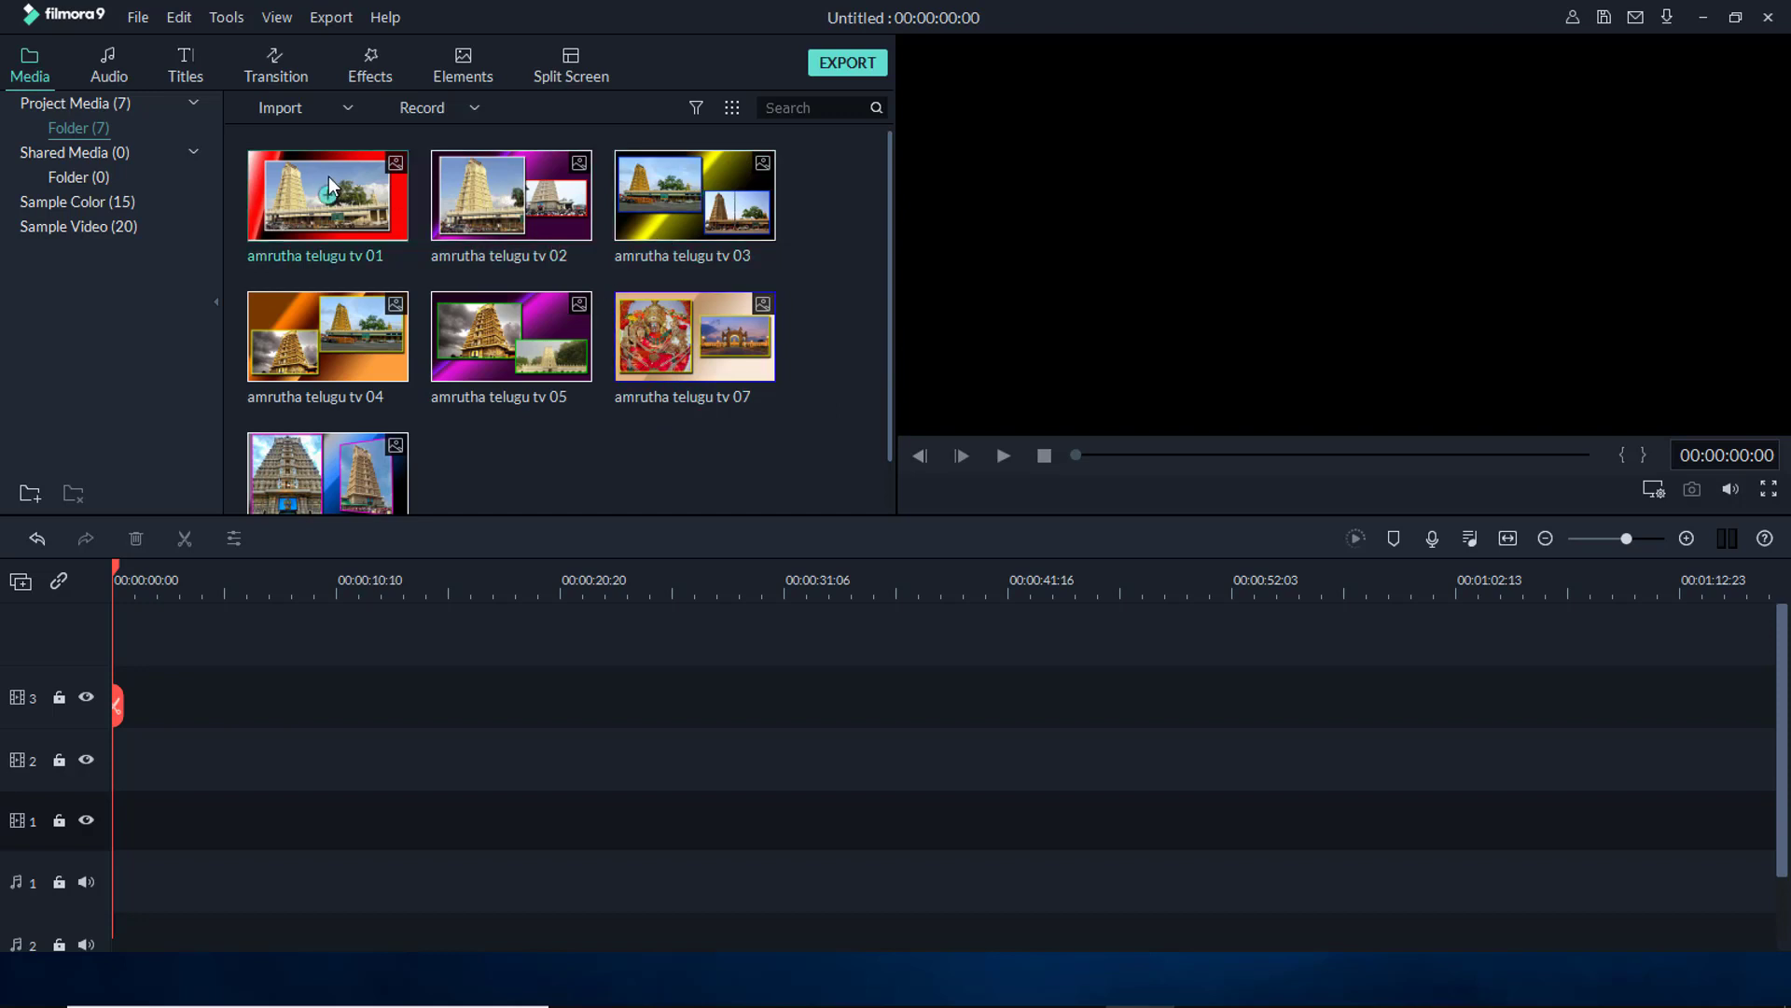
Place the amrutha telugu tv 01 image at the start of video track 2 and delete the clip
mouse_move(305, 177)
drag(293, 177, 88, 815)
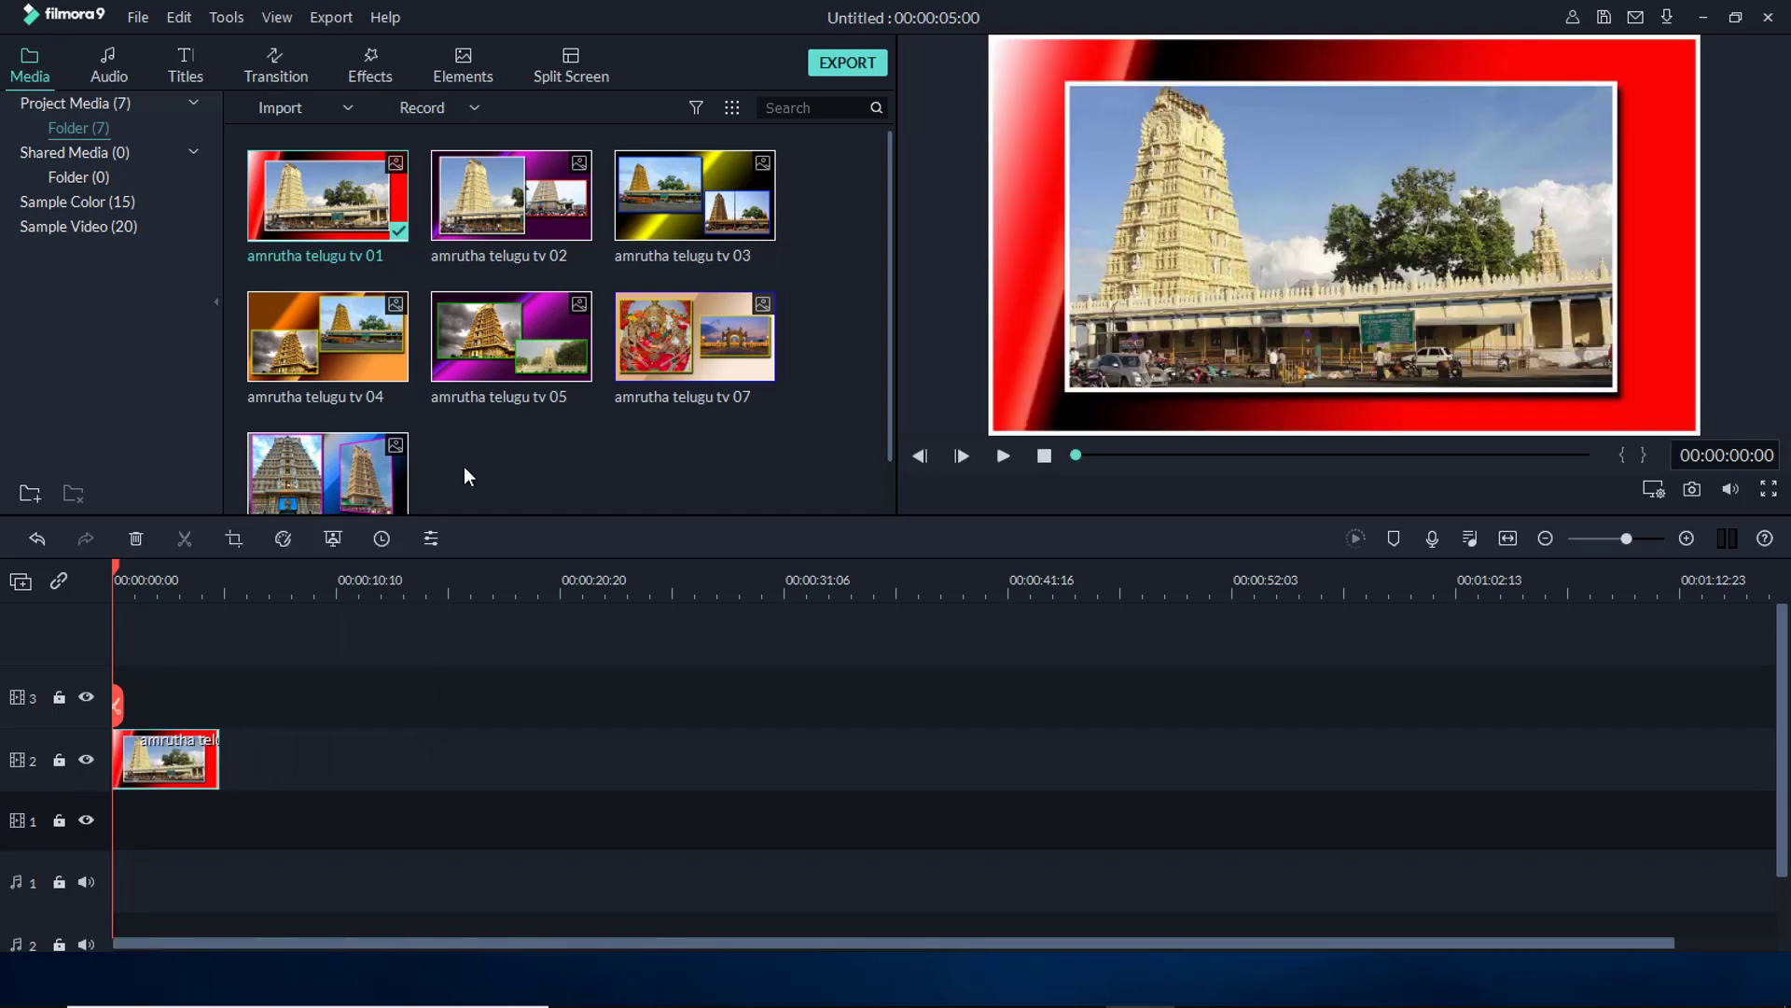
click(481, 437)
key(Delete)
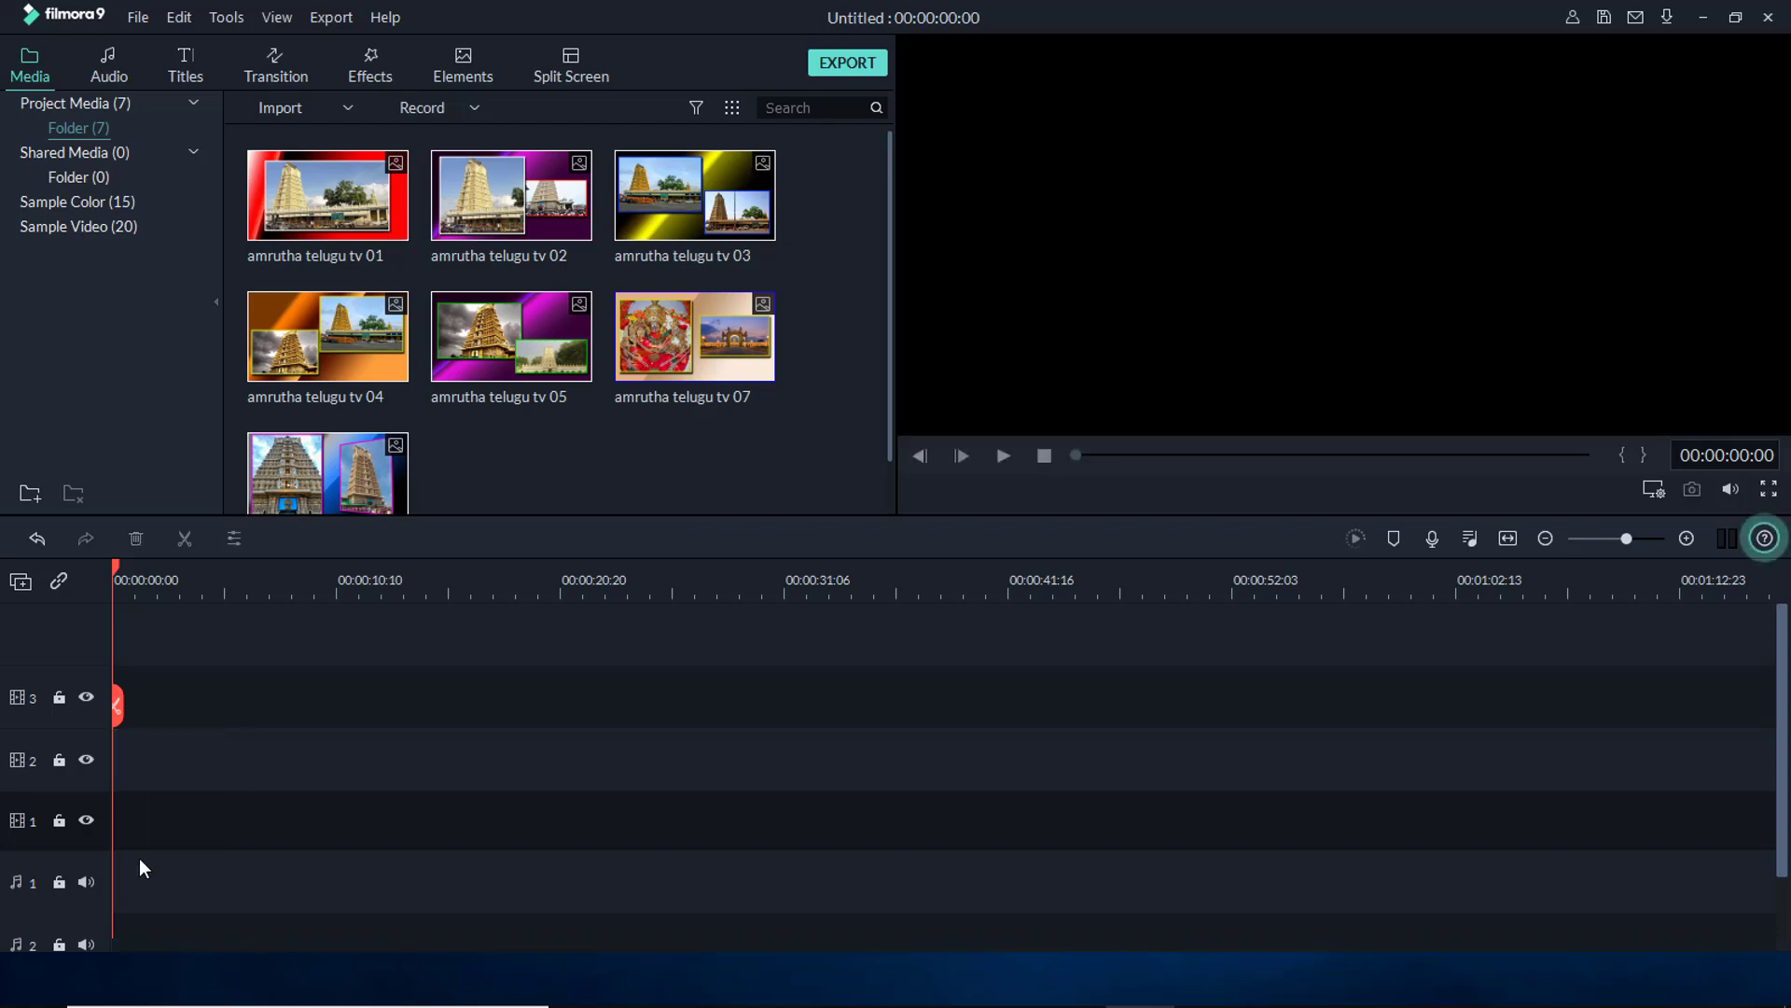
Import image 1 from the bramha sarovar folder in amrutha telugu tv images on Local Disk (D:)
click(351, 106)
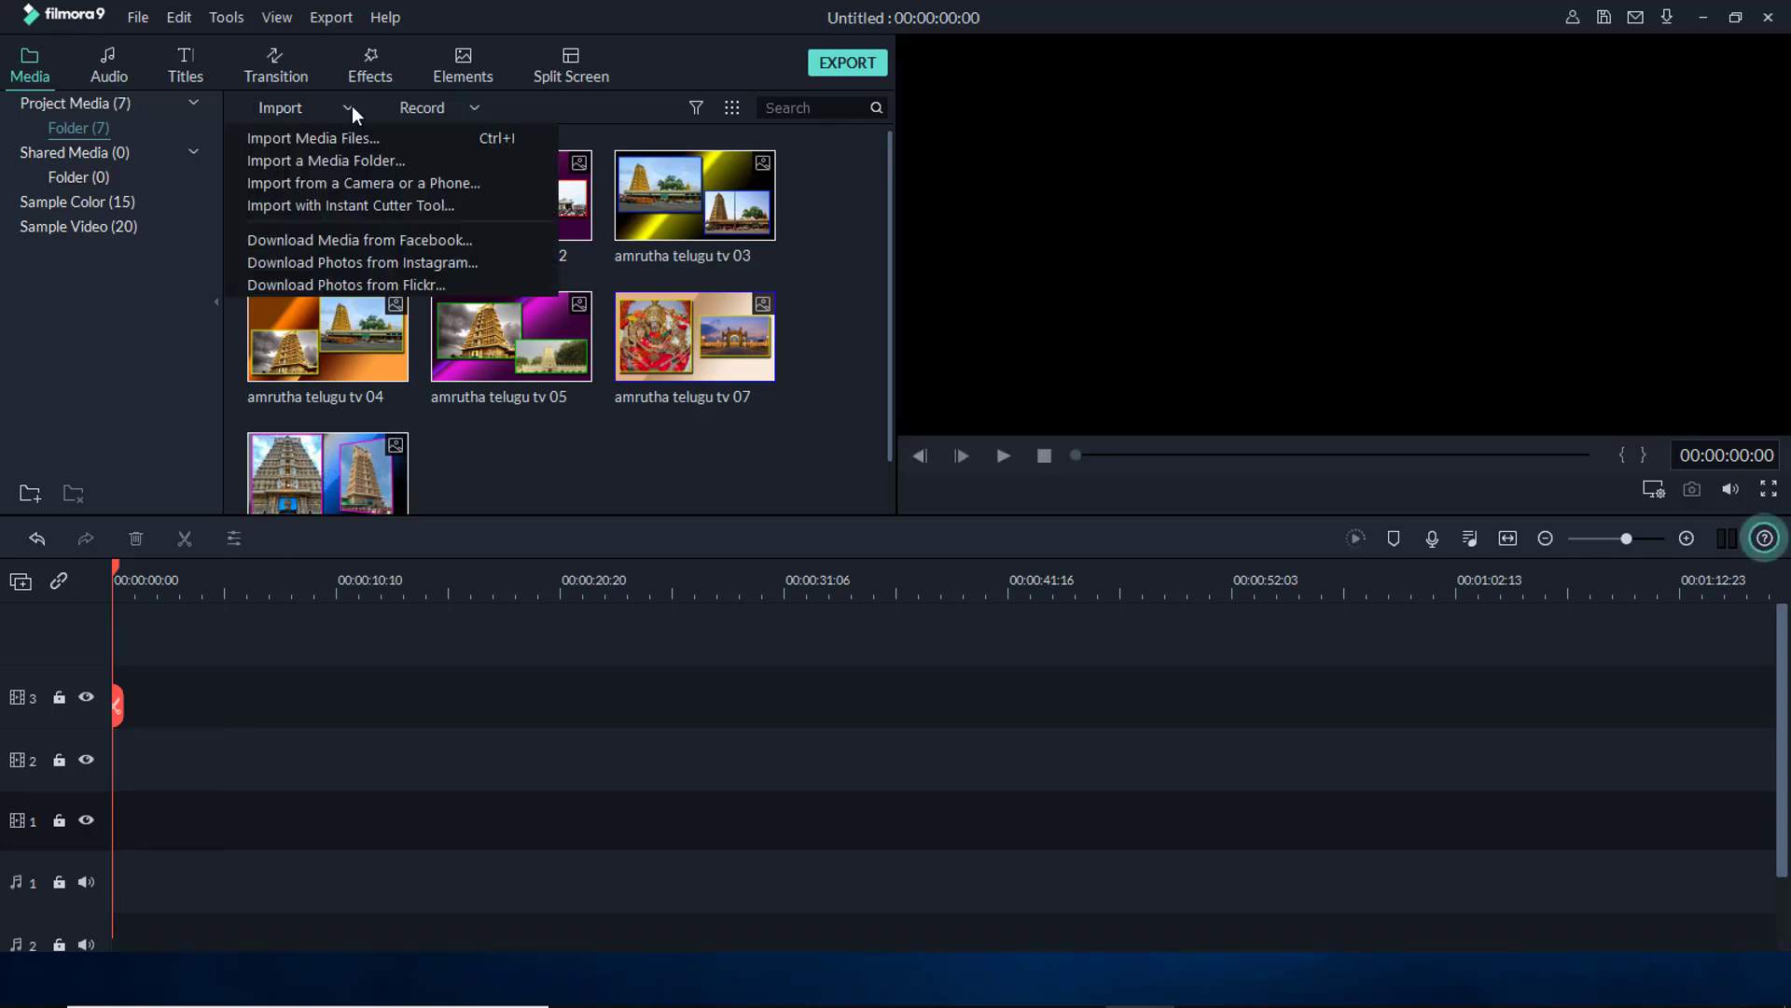
click(336, 135)
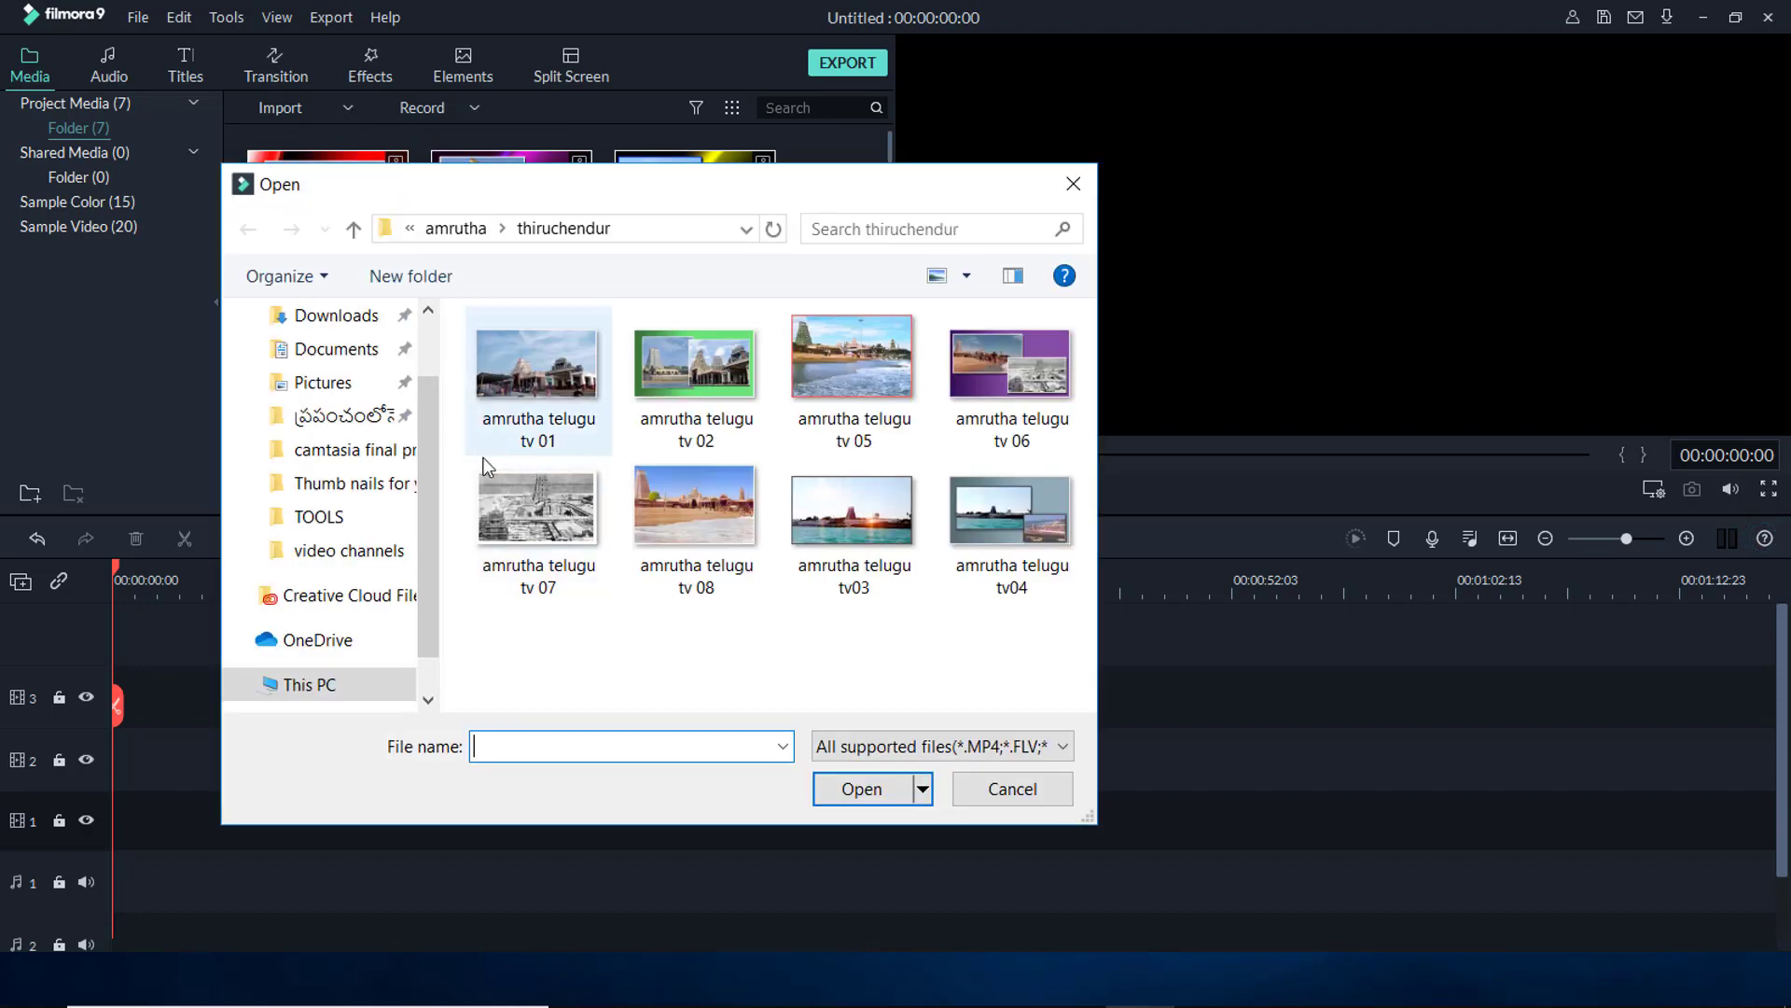
click(304, 684)
double_click(687, 502)
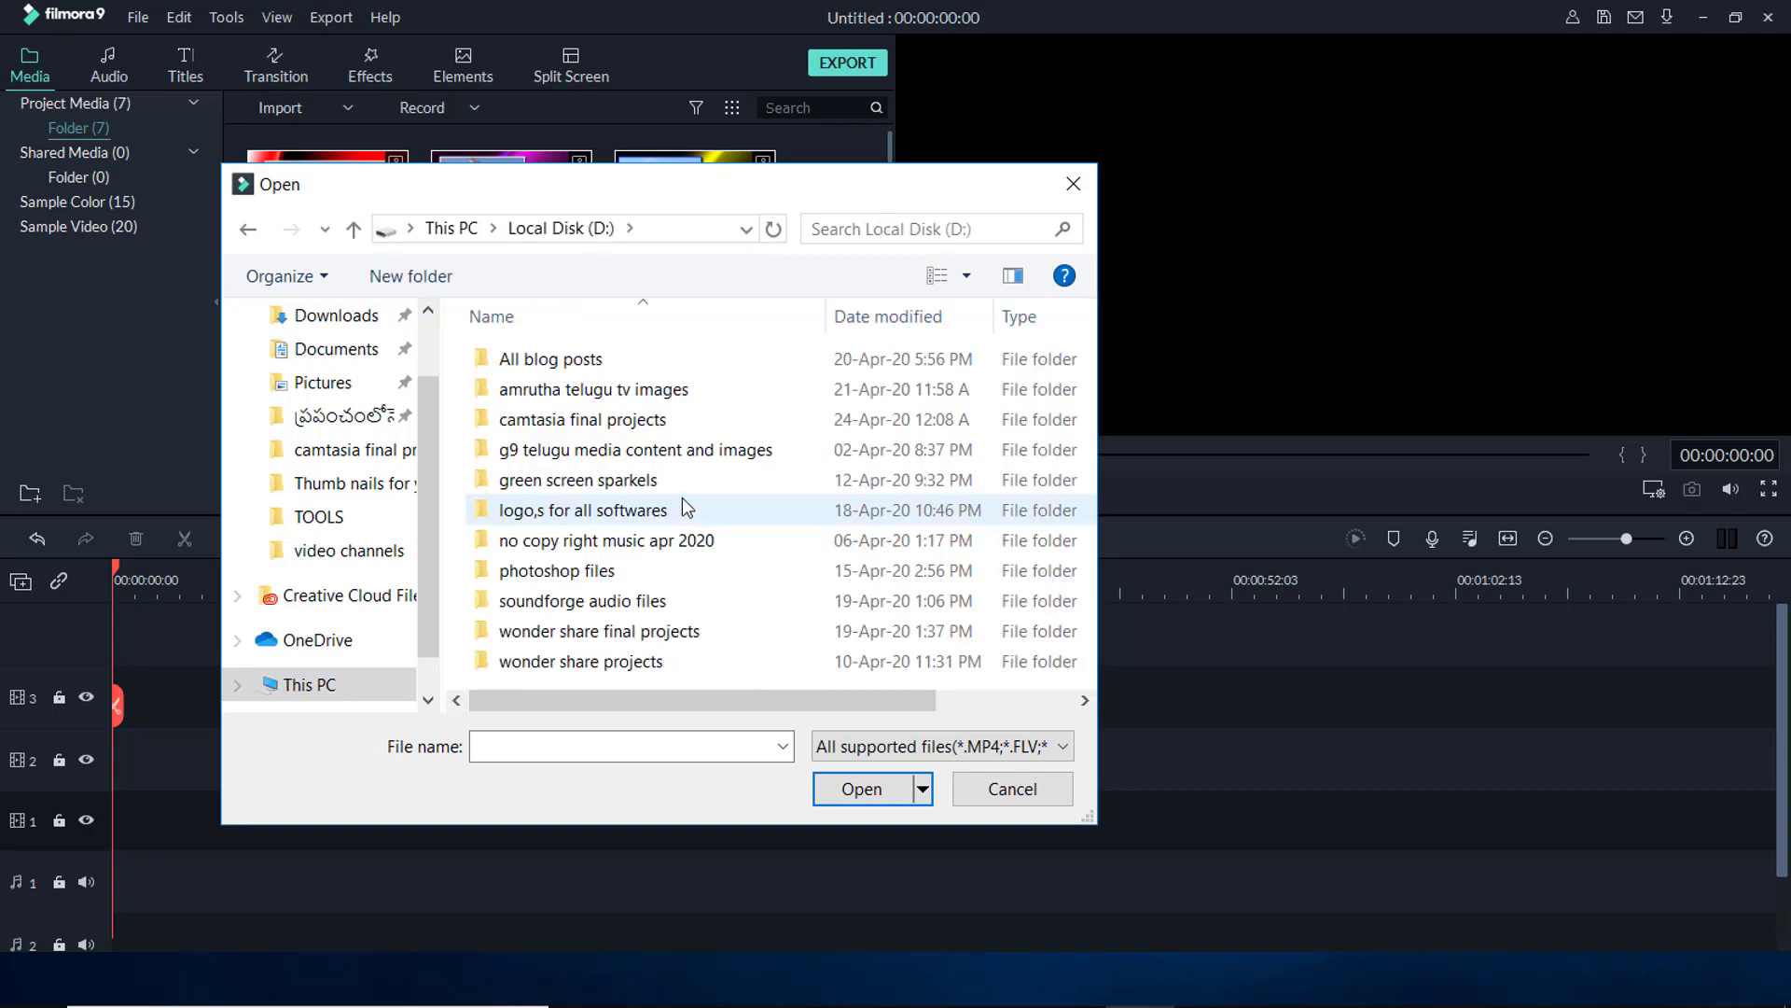
click(606, 388)
double_click(607, 387)
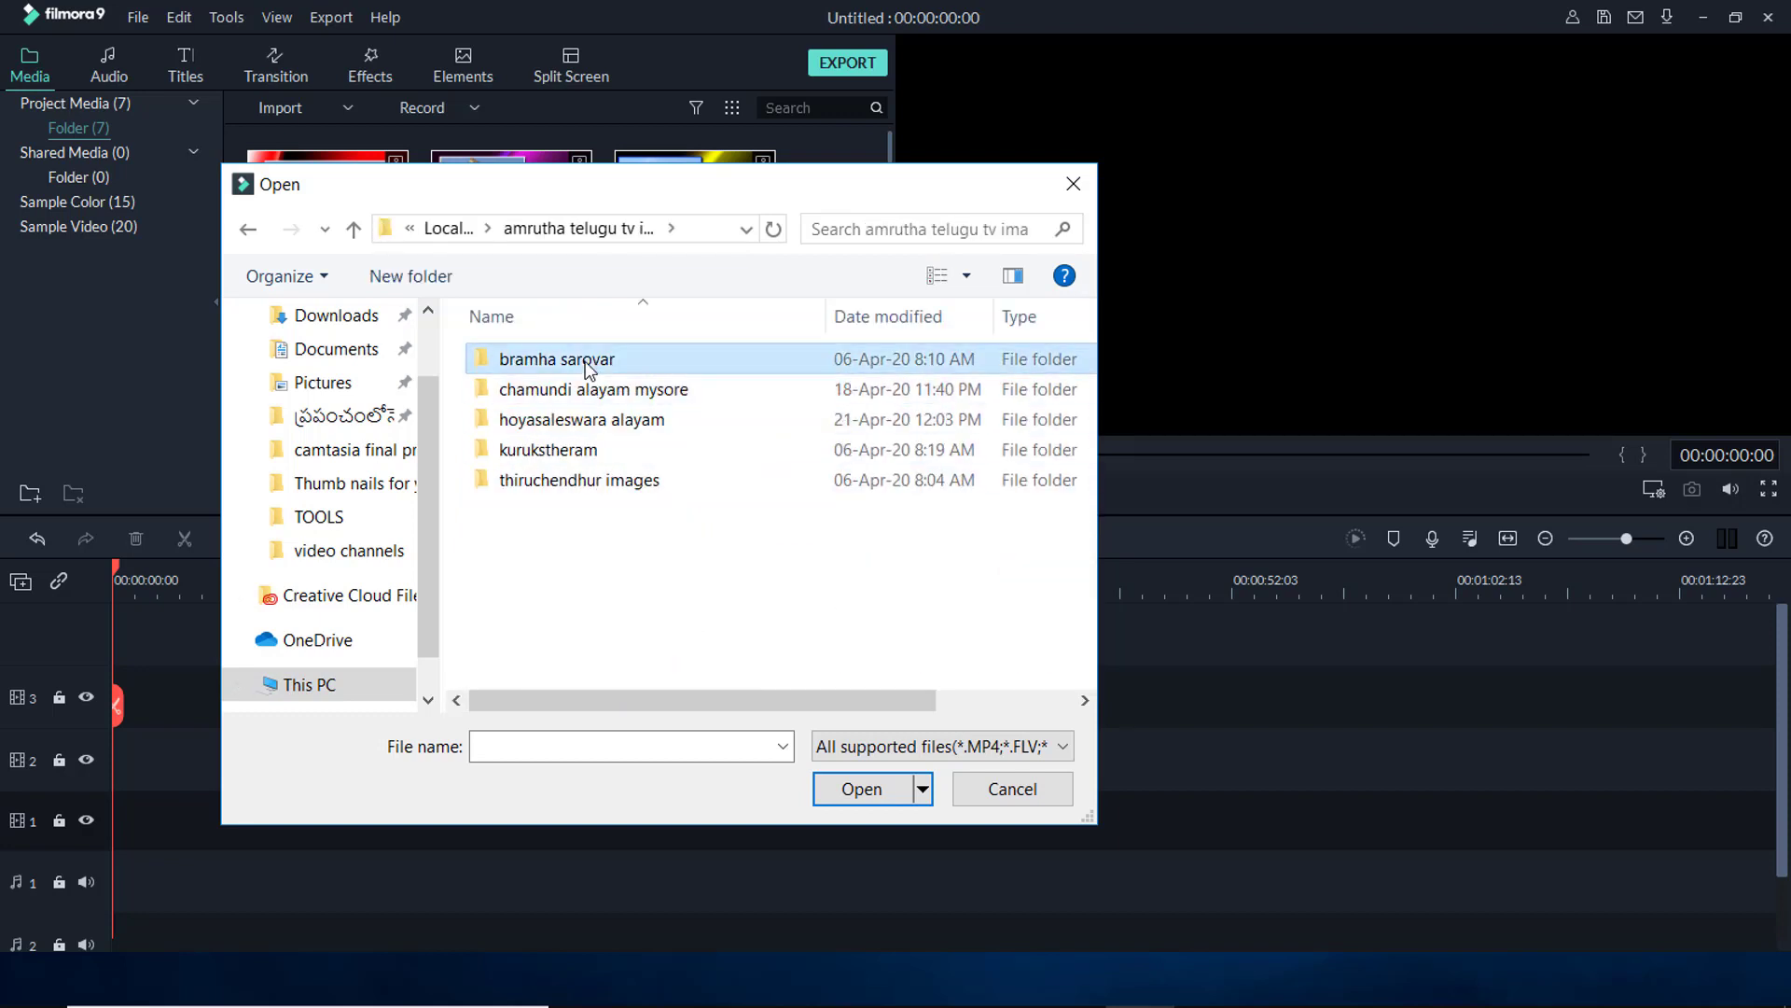
double_click(589, 359)
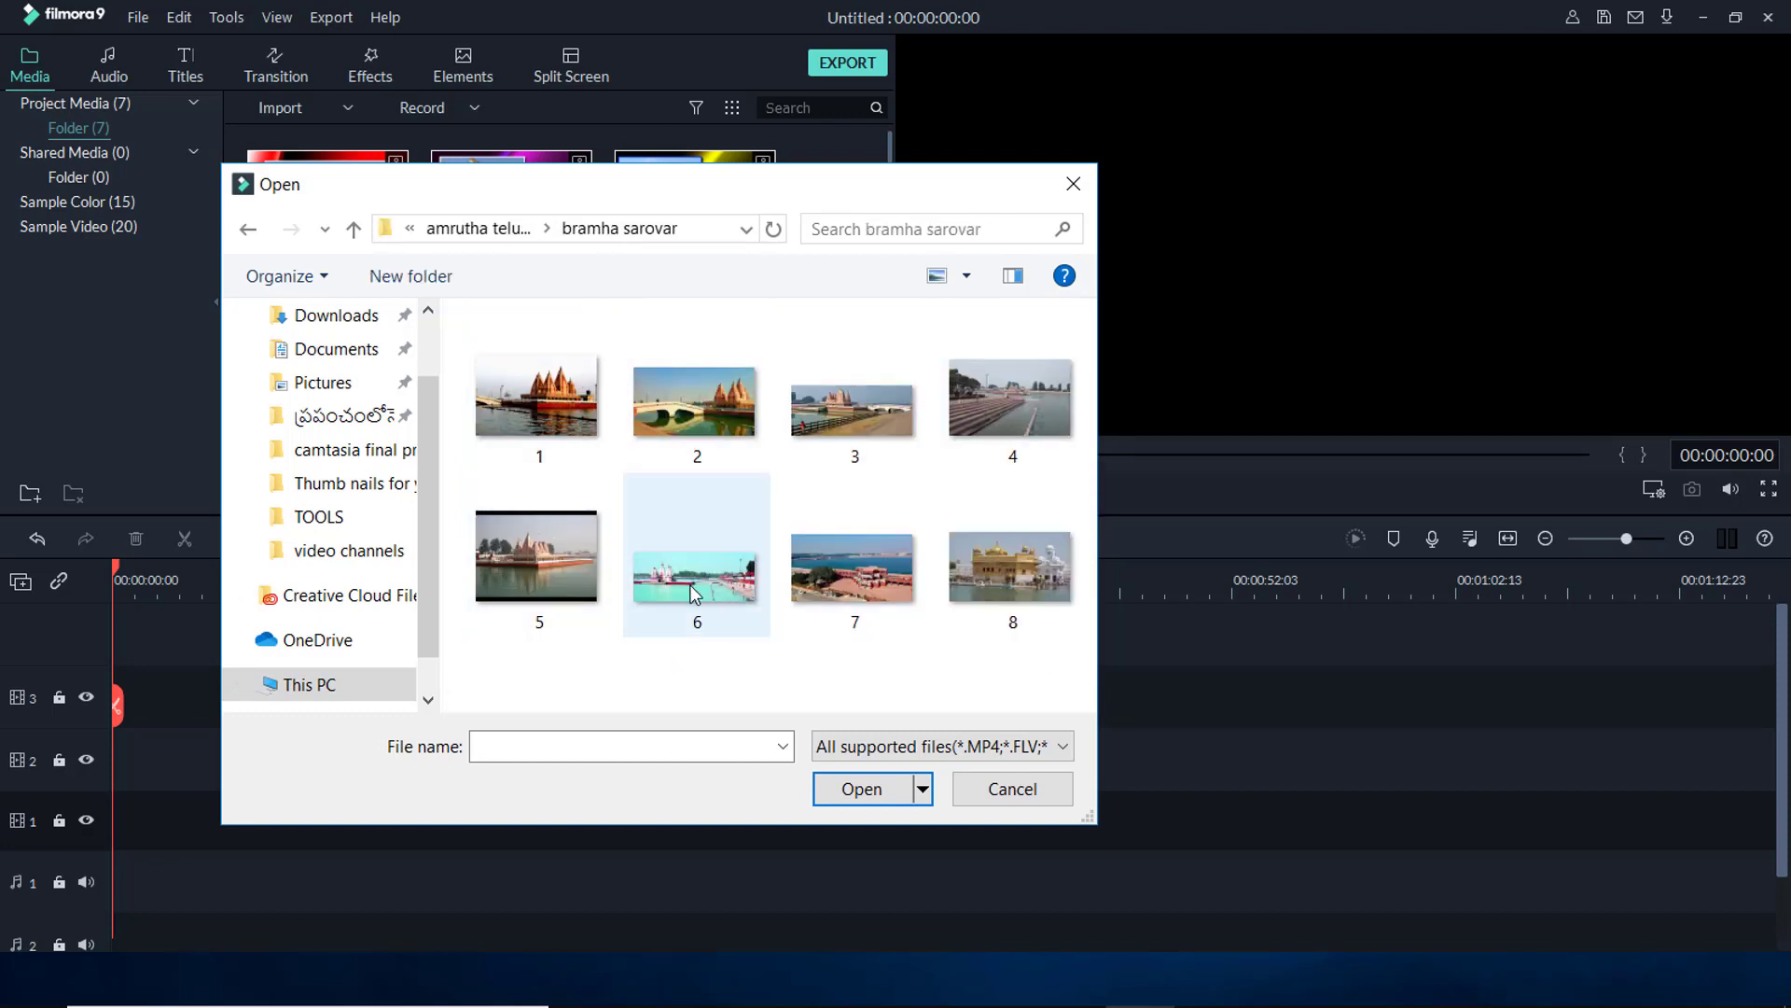
click(557, 396)
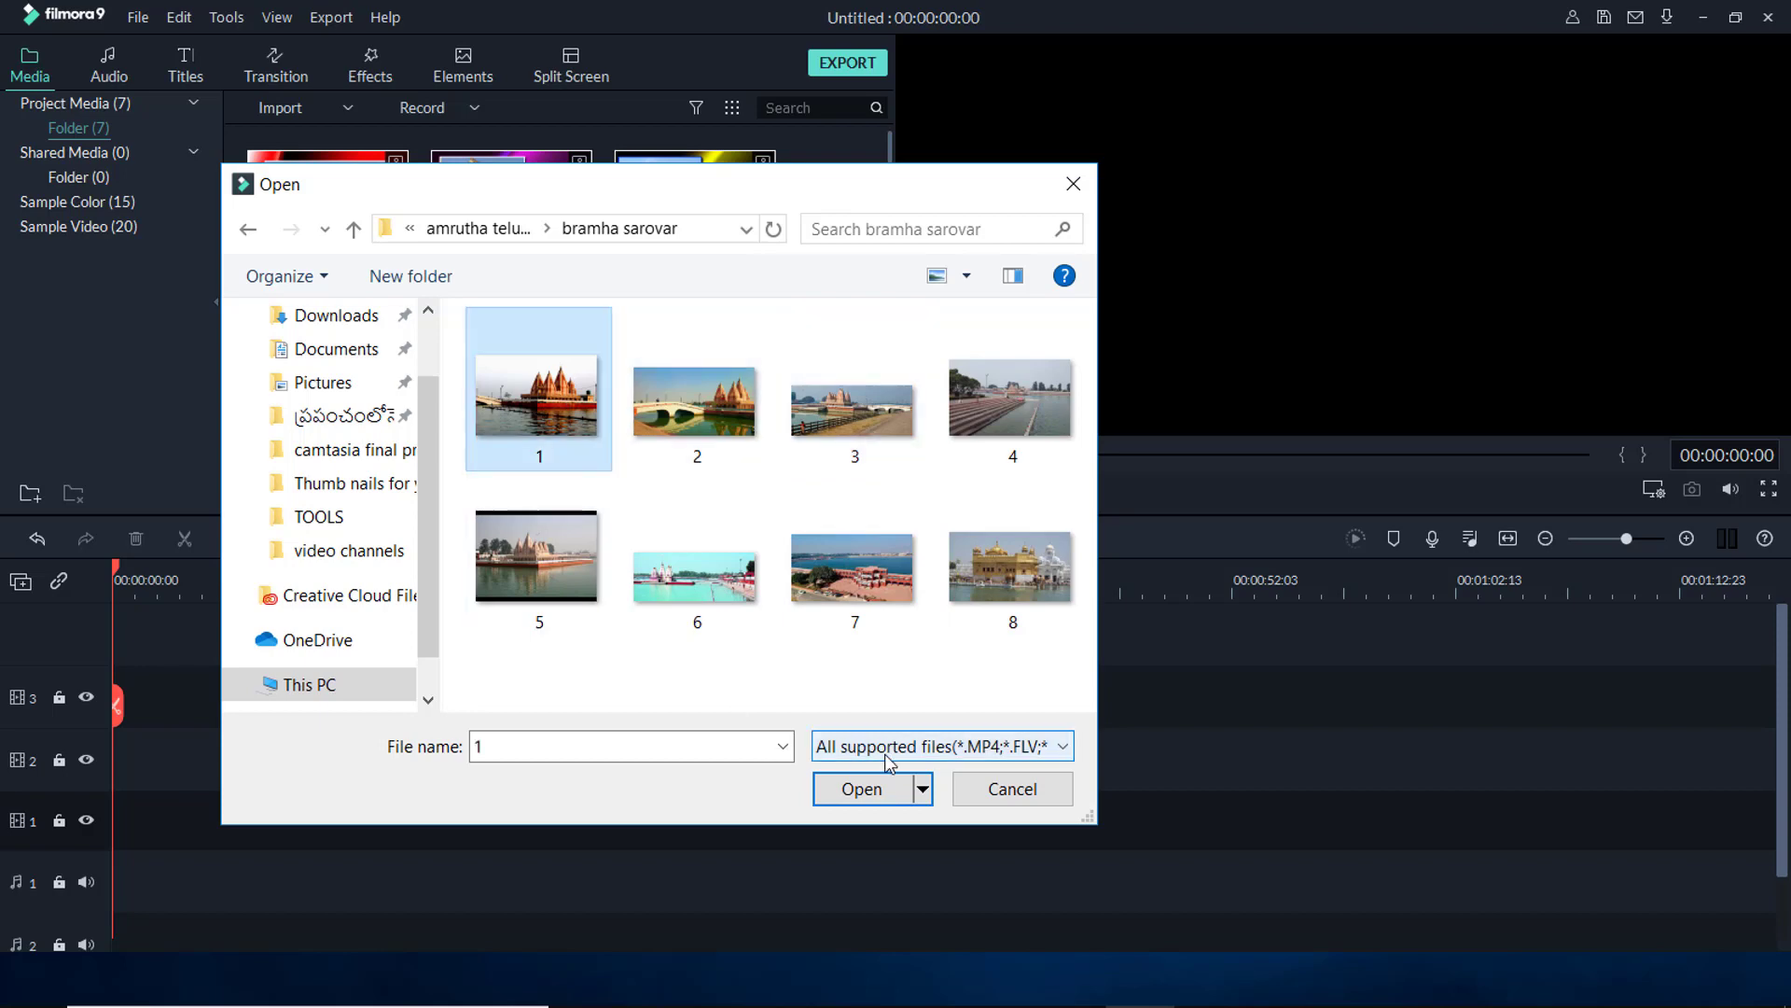
click(859, 788)
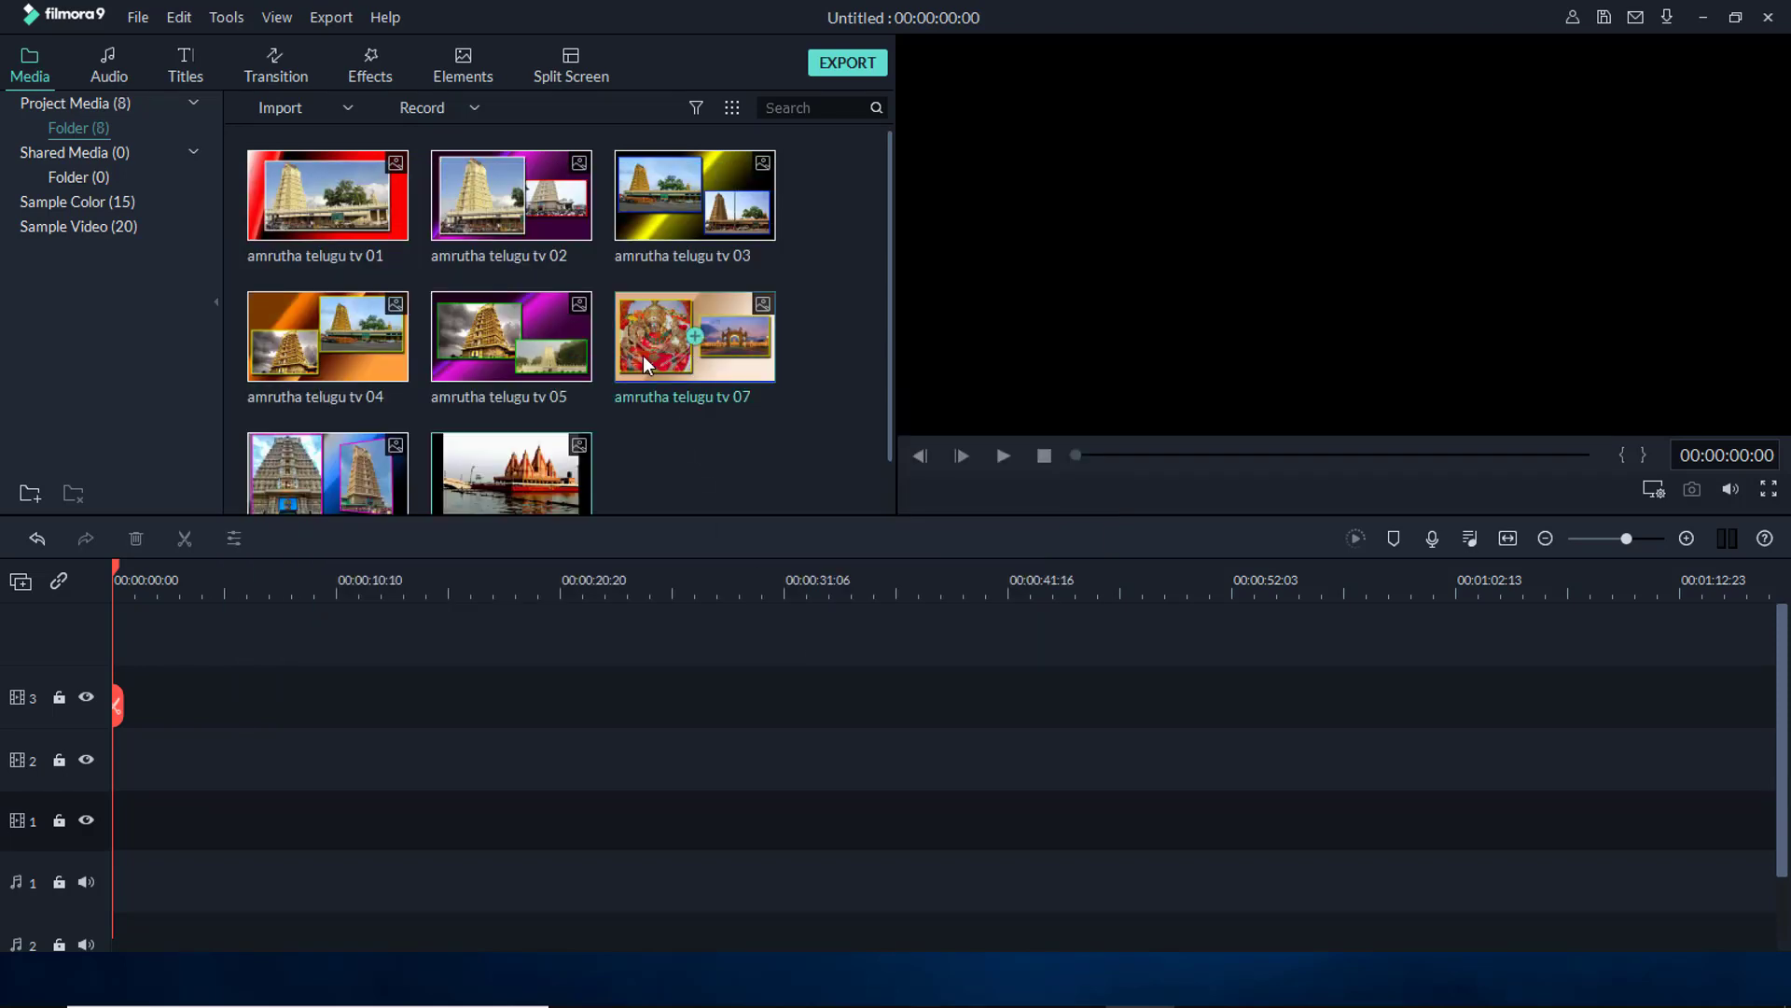
Add imported image 1 to the start of video track 1 and play the timeline from the beginning
scroll(642, 356, down, 1)
drag(498, 399, 147, 814)
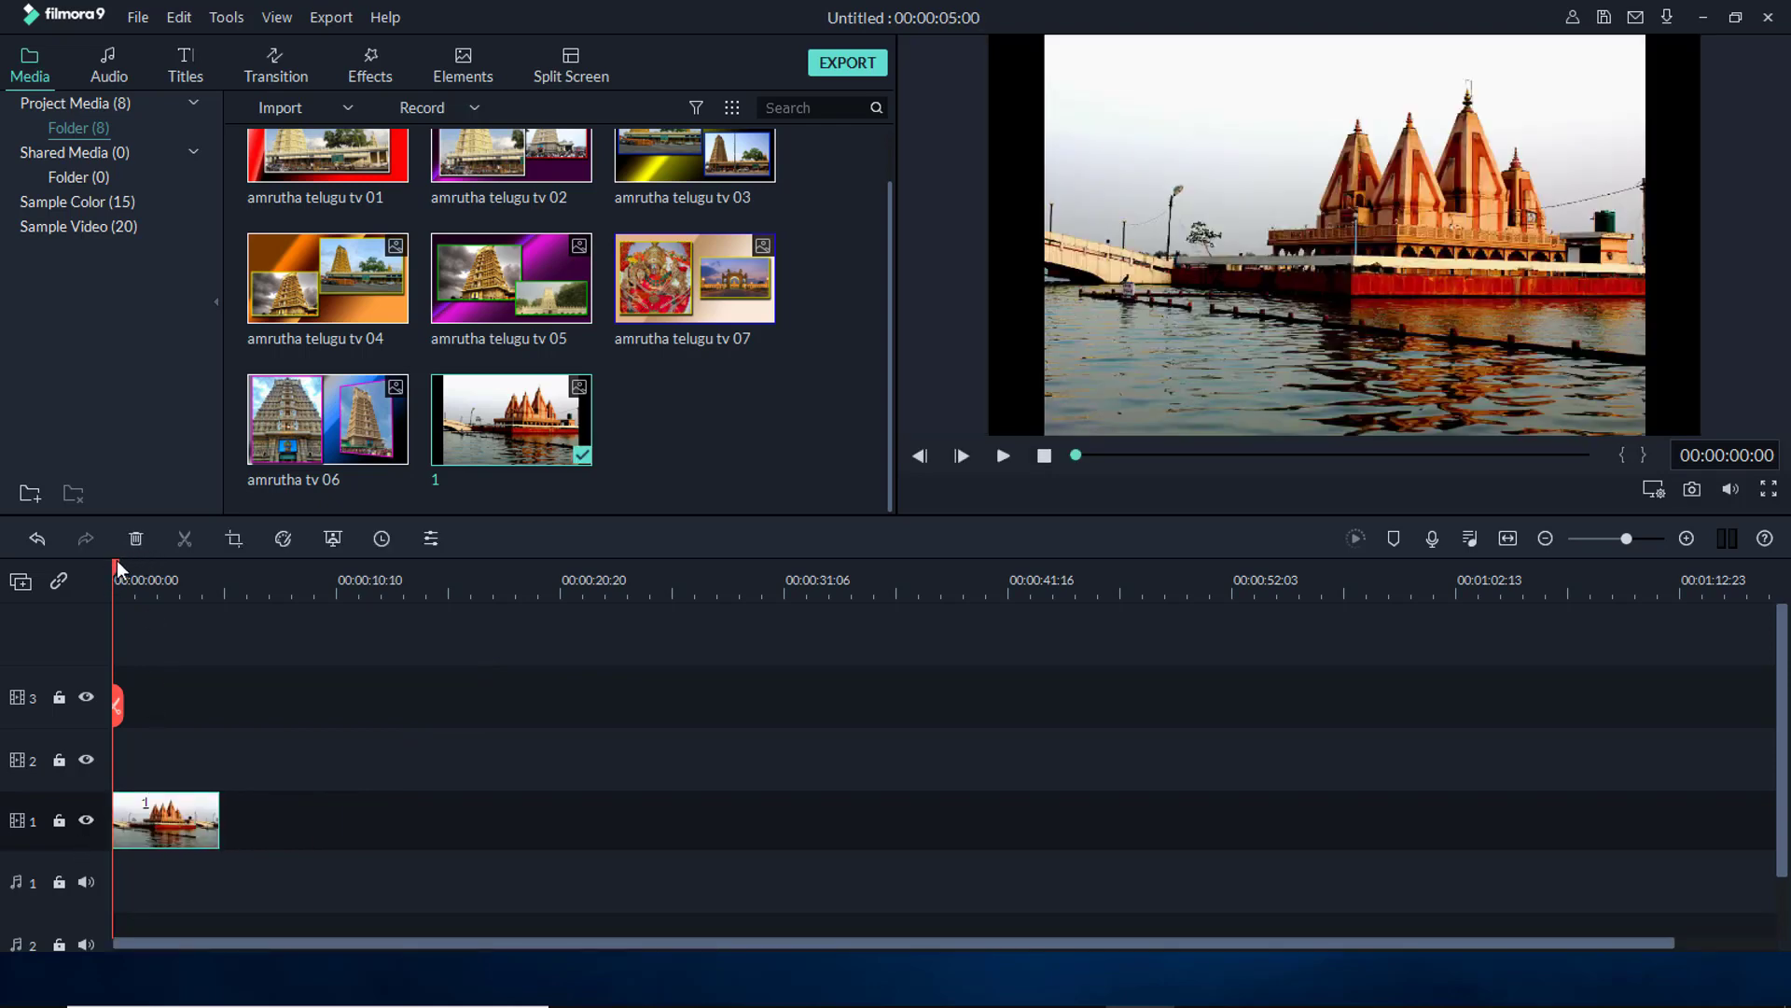
mouse_move(118, 569)
mouse_down()
mouse_move(170, 571)
mouse_move(111, 571)
mouse_up()
key(space)
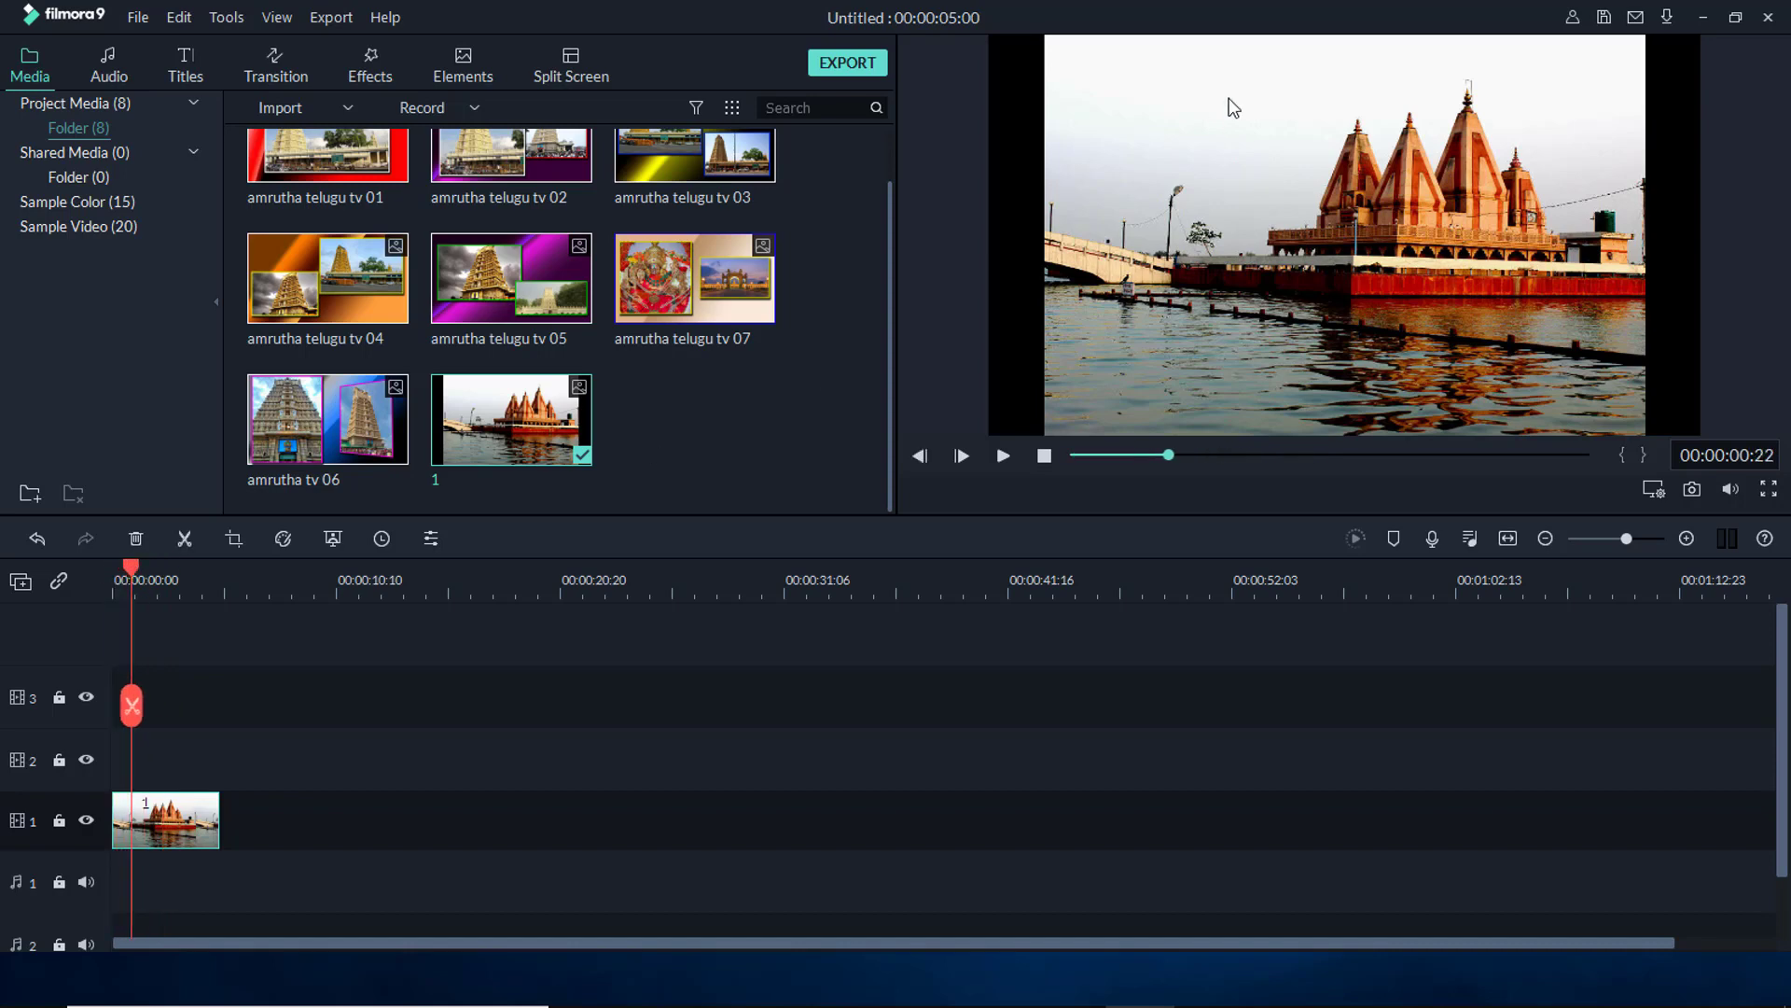
Select the temple image in the preview and enlarge the preview area slightly by making the timeline area shorter
click(1077, 178)
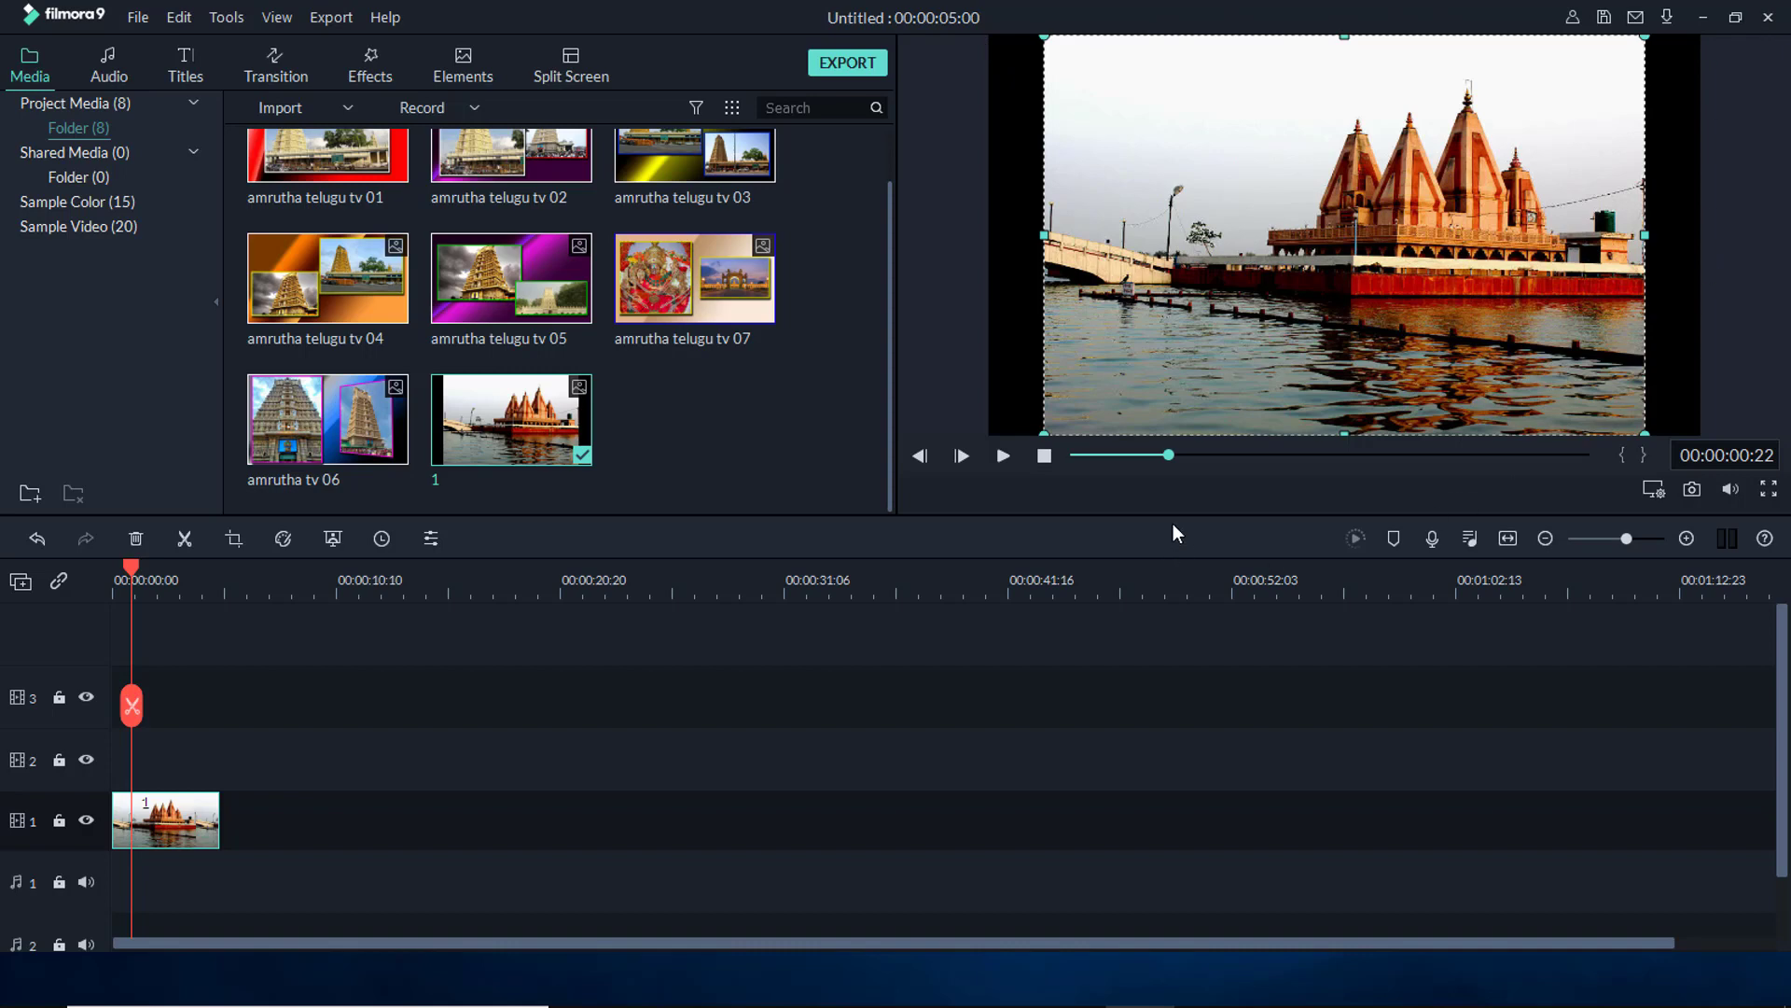
drag(1169, 515, 1169, 541)
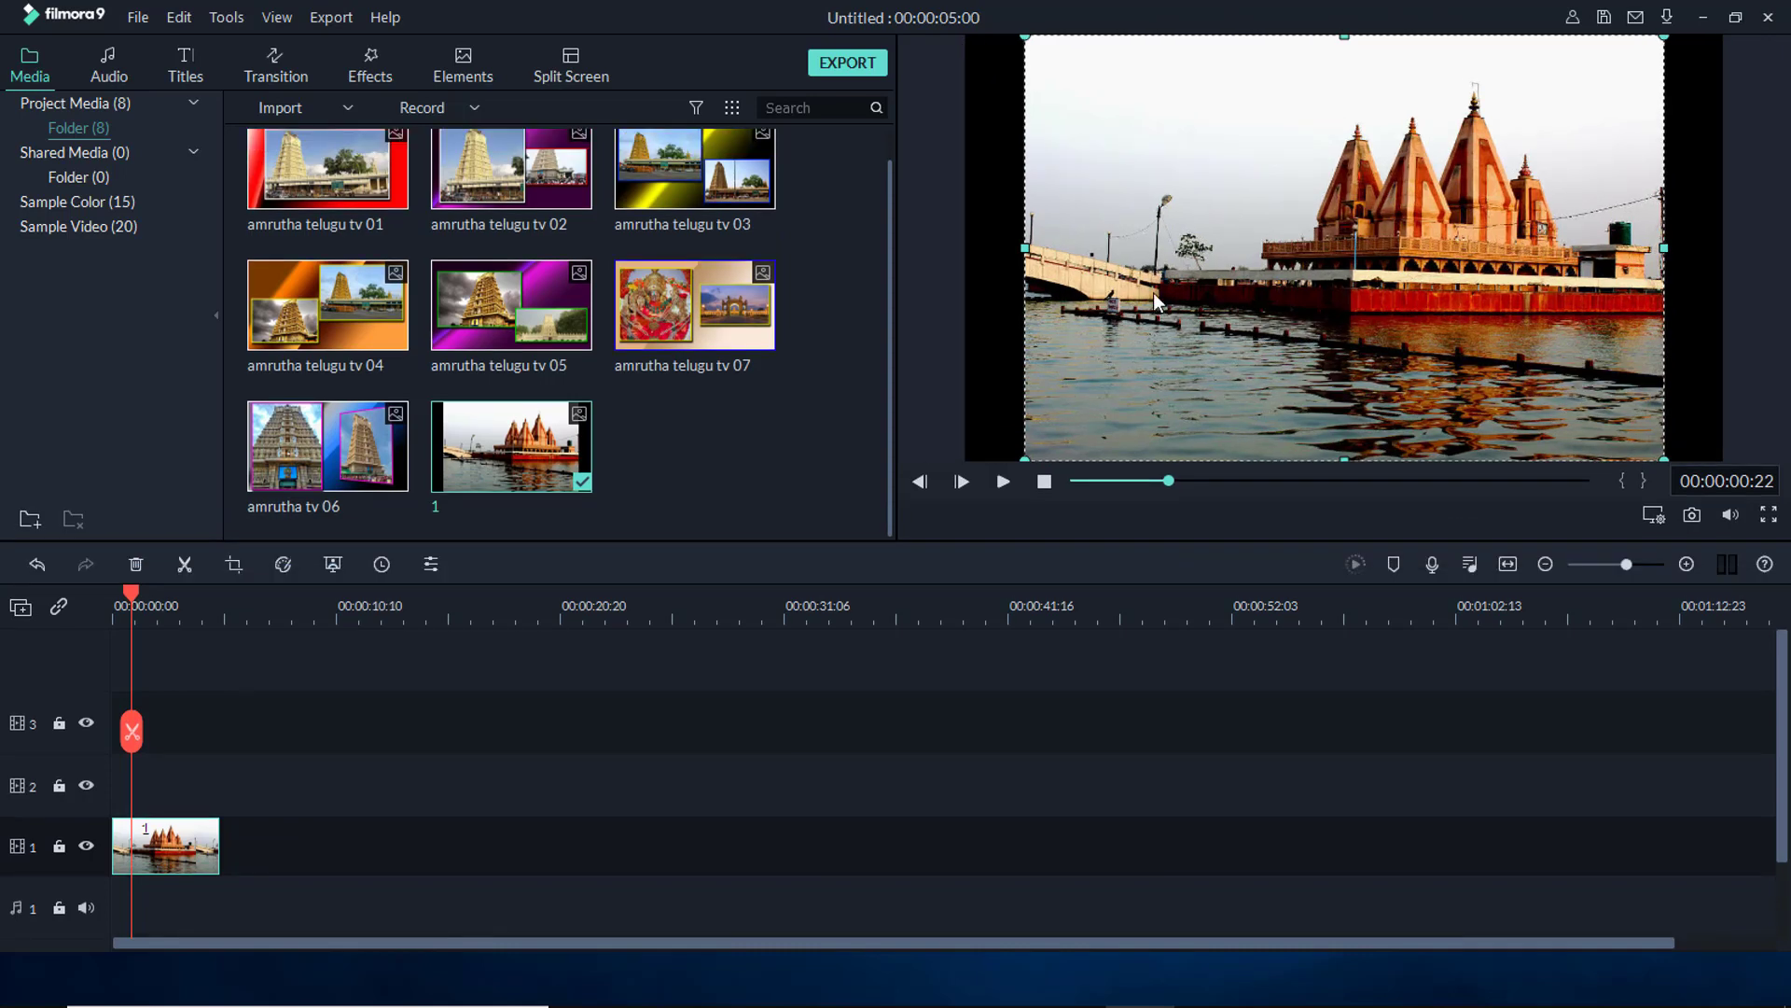